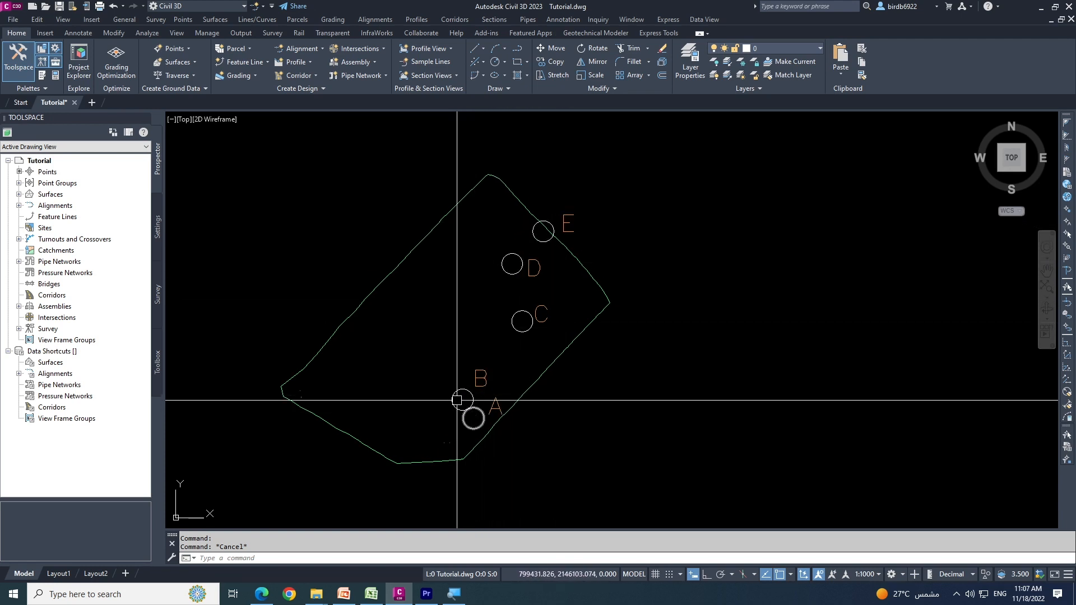
# - Examine the circled locations A to E inside the site boundary, close up and as a whole
pyautogui.moveTo(536, 325); pyautogui.dragTo(509, 325, button='middle')
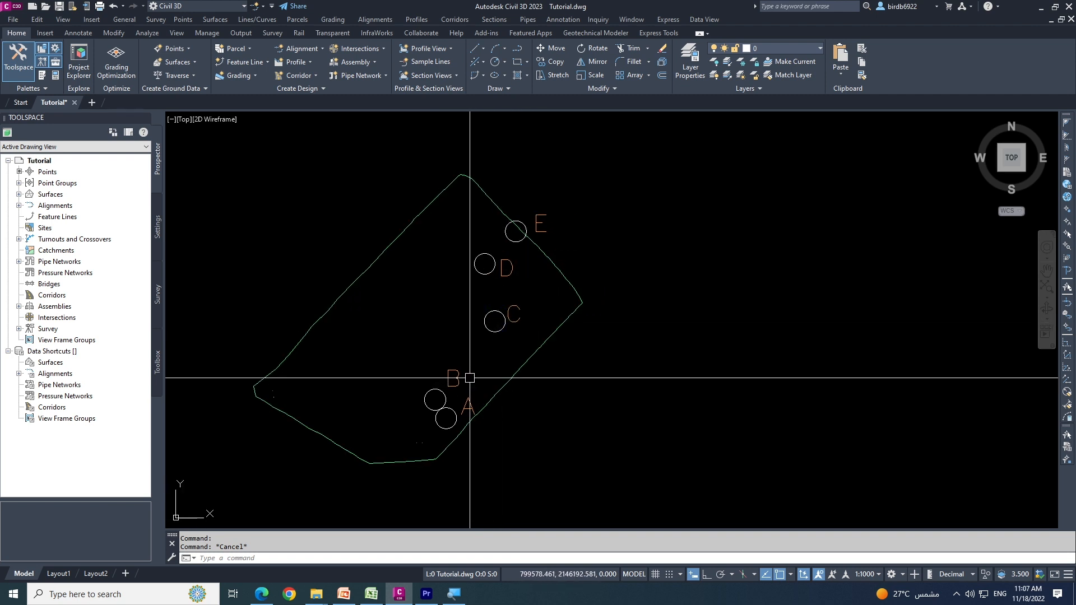
pyautogui.scroll(2, 438, 405)
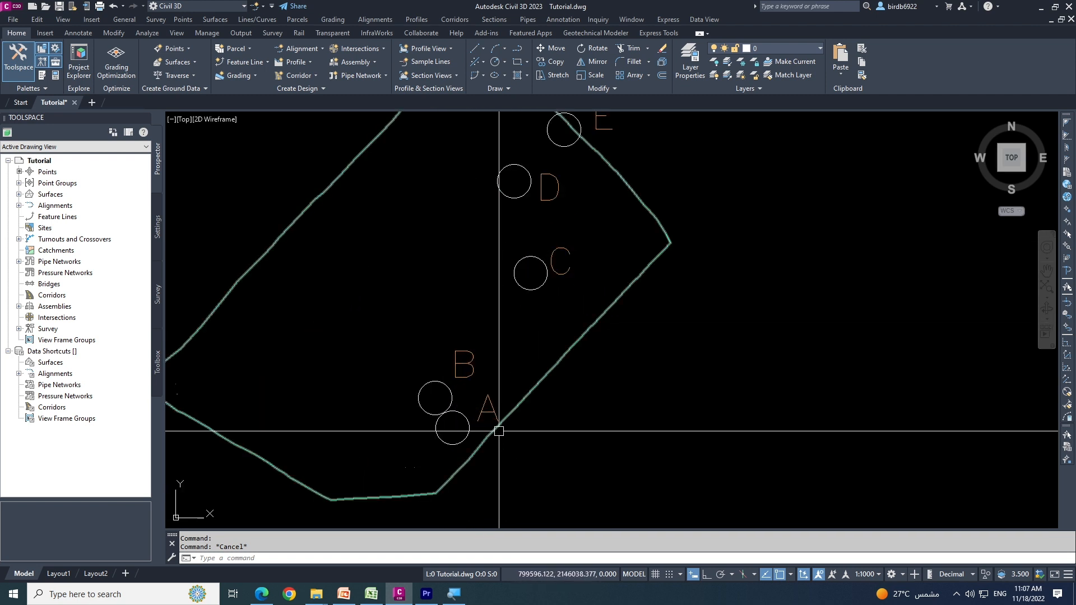
pyautogui.scroll(-2, 521, 393)
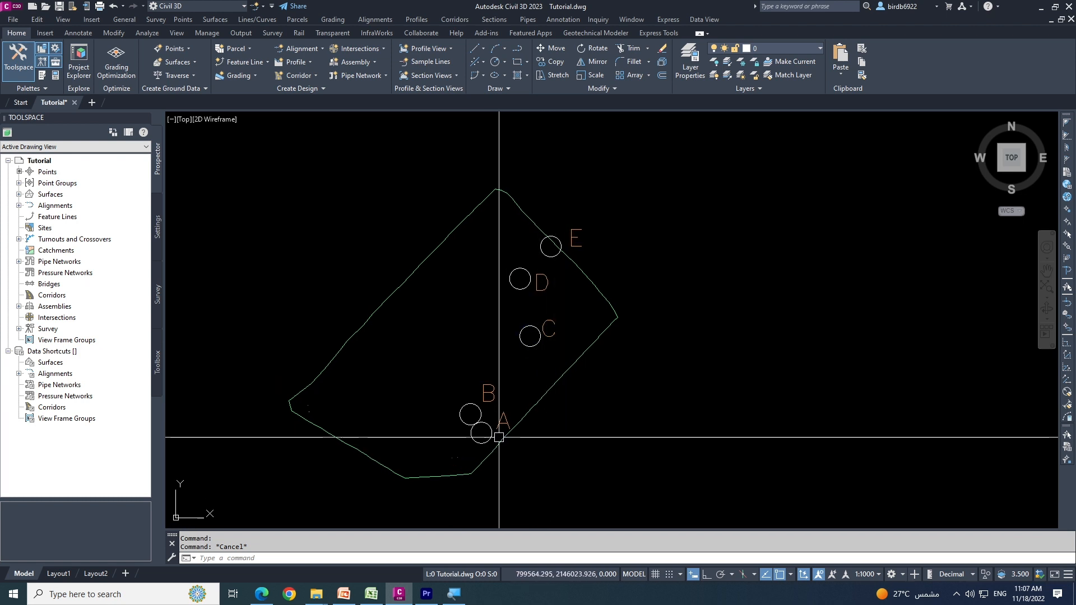
pyautogui.scroll(2, 480, 427)
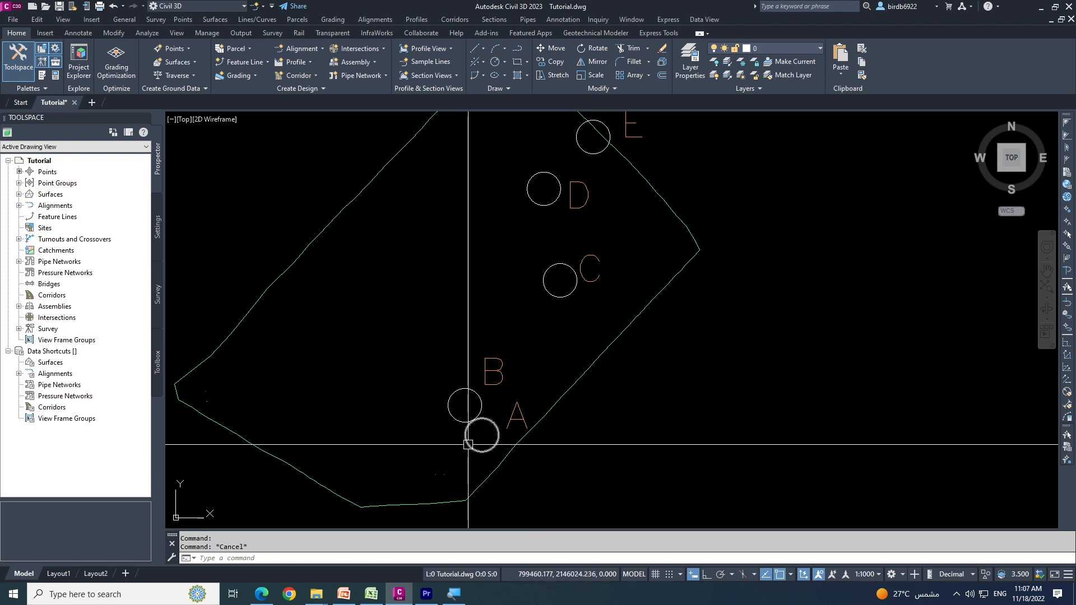
pyautogui.moveTo(477, 445); pyautogui.dragTo(486, 446, button='middle')
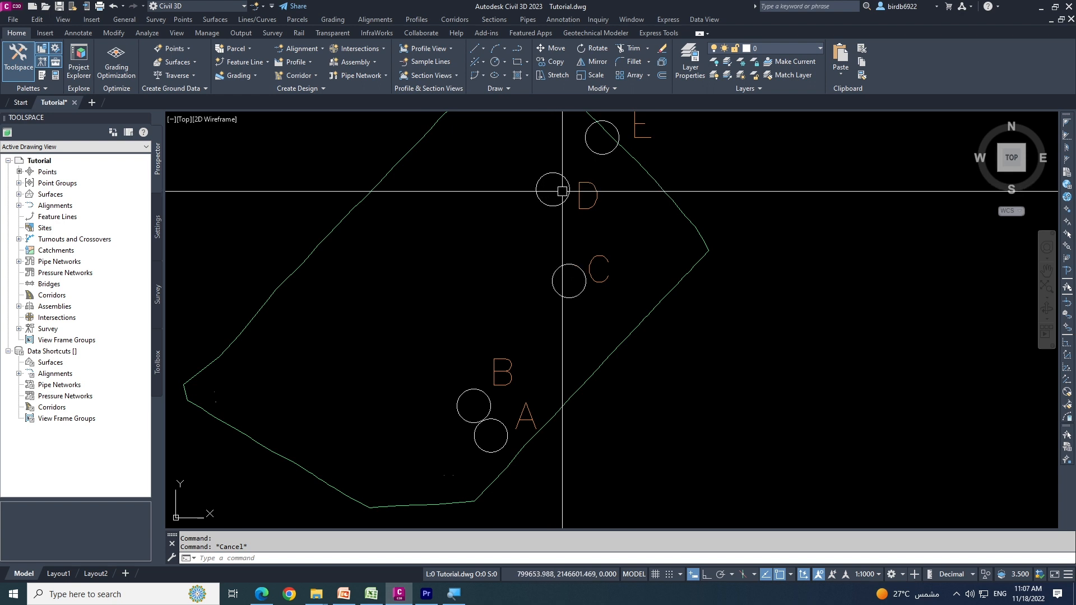
pyautogui.moveTo(560, 192); pyautogui.dragTo(524, 274, button='middle')
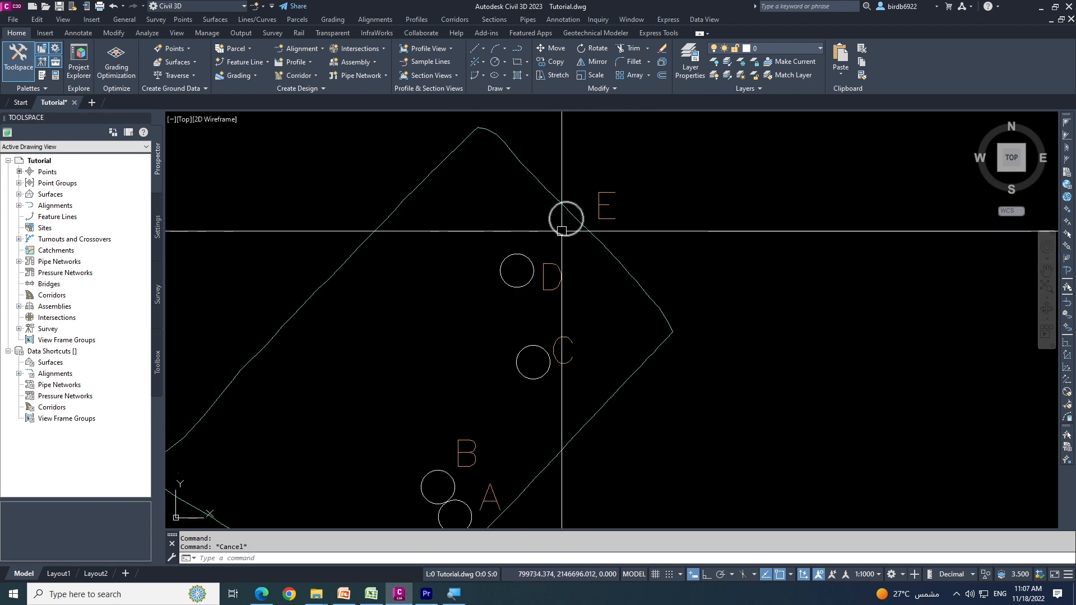
pyautogui.scroll(-2, 569, 202)
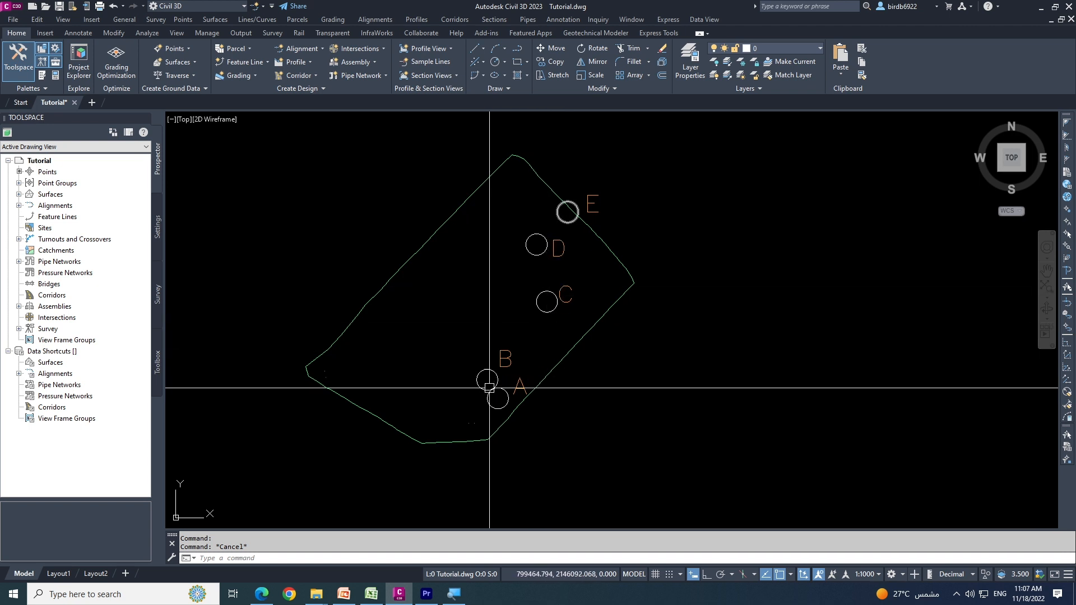
pyautogui.scroll(2, 492, 398)
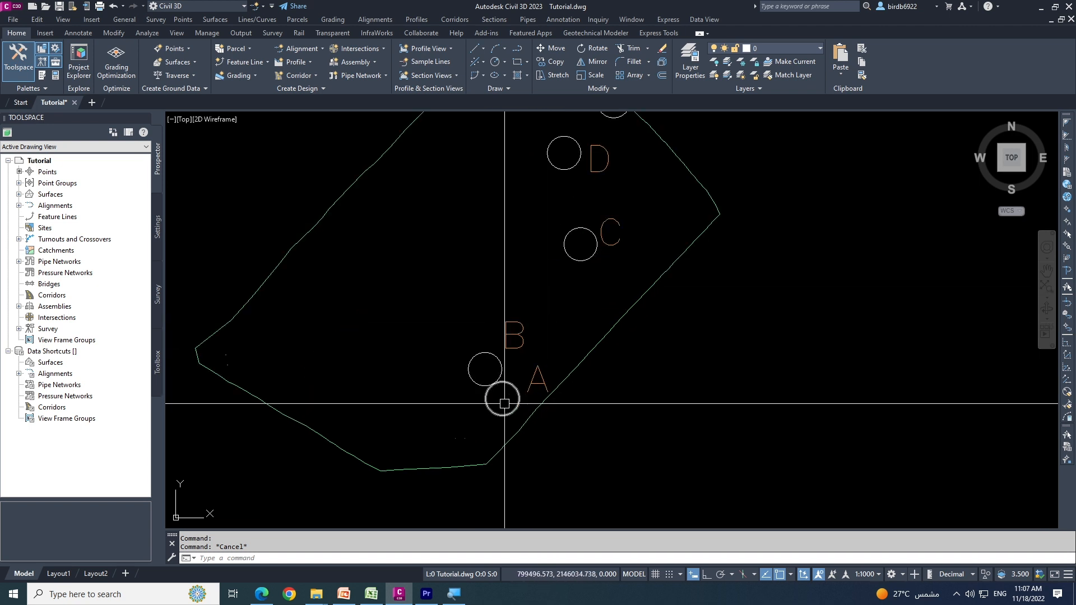
pyautogui.scroll(-2, 489, 442)
pyautogui.scroll(2, 543, 309)
pyautogui.scroll(-1, 573, 290)
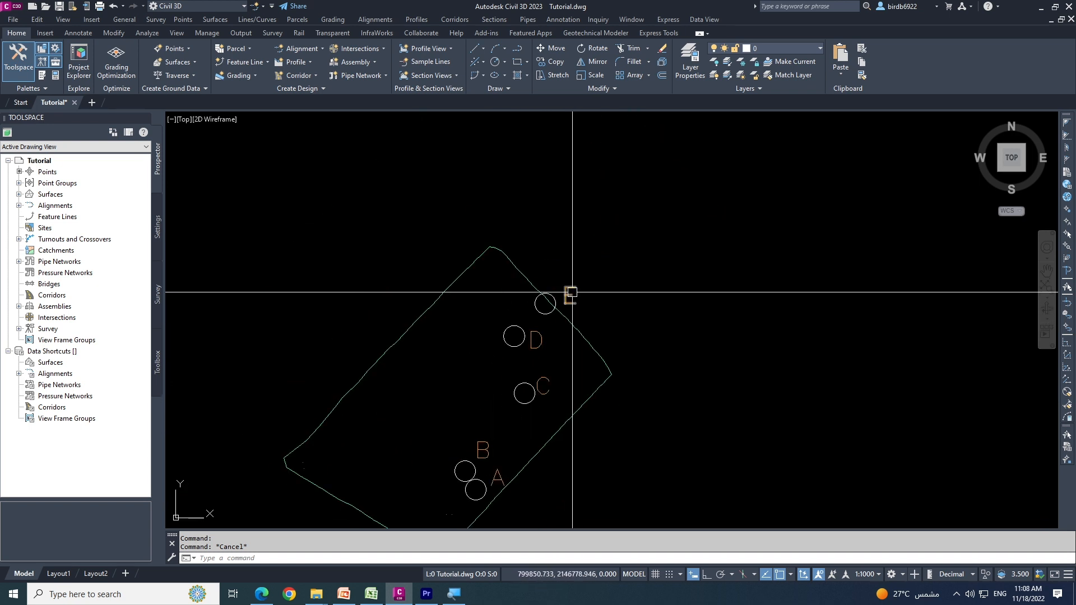
pyautogui.moveTo(508, 415); pyautogui.dragTo(503, 344, button='middle')
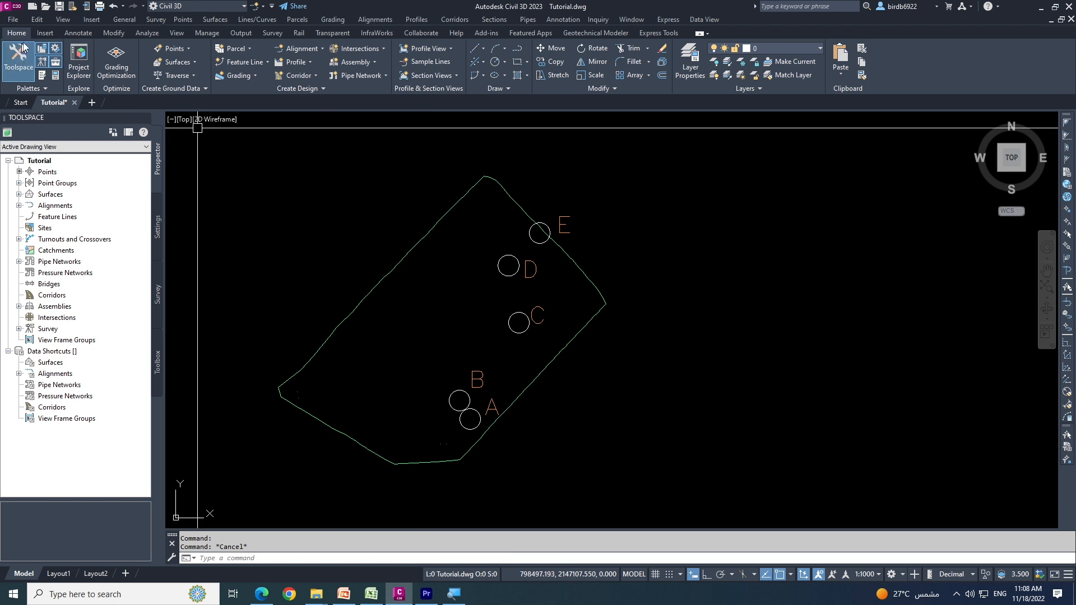
# - Review the available alignment creation commands and the settings offered for creating an alignment by layout
pyautogui.click(45, 32)
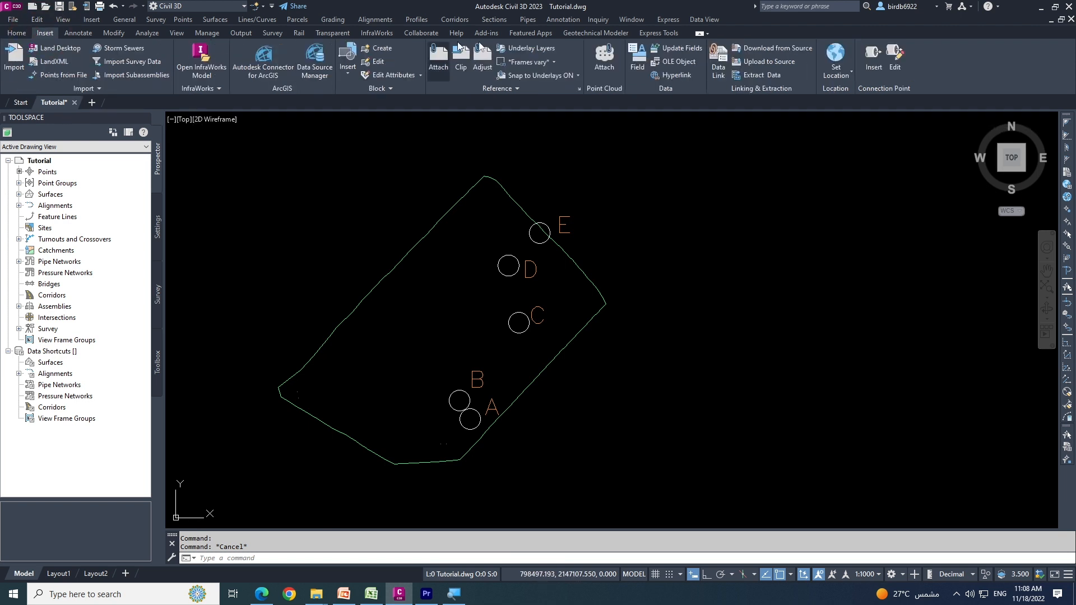
pyautogui.click(17, 34)
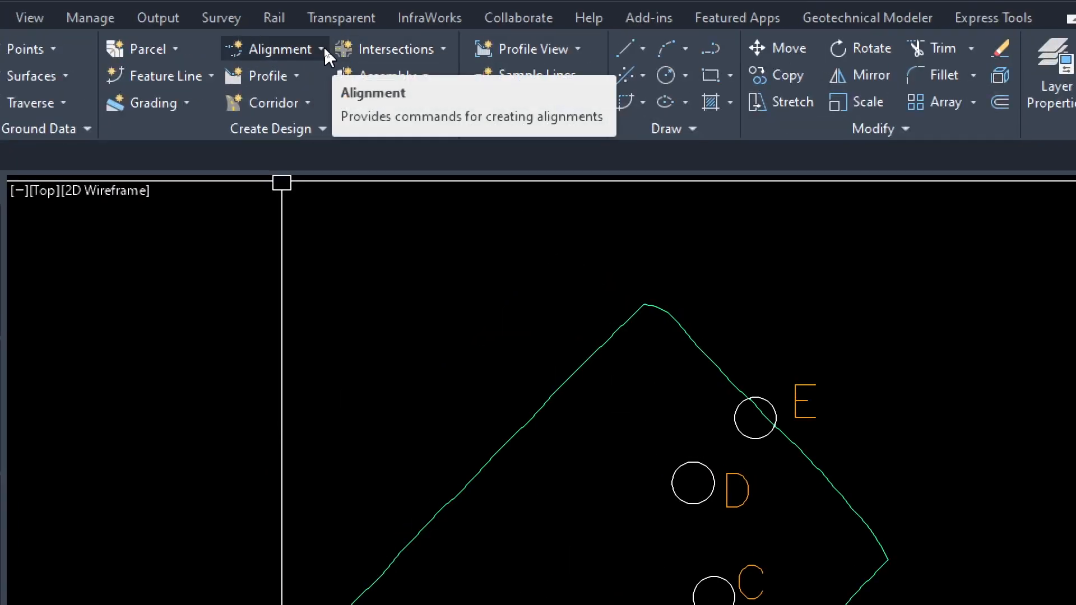
pyautogui.click(321, 50)
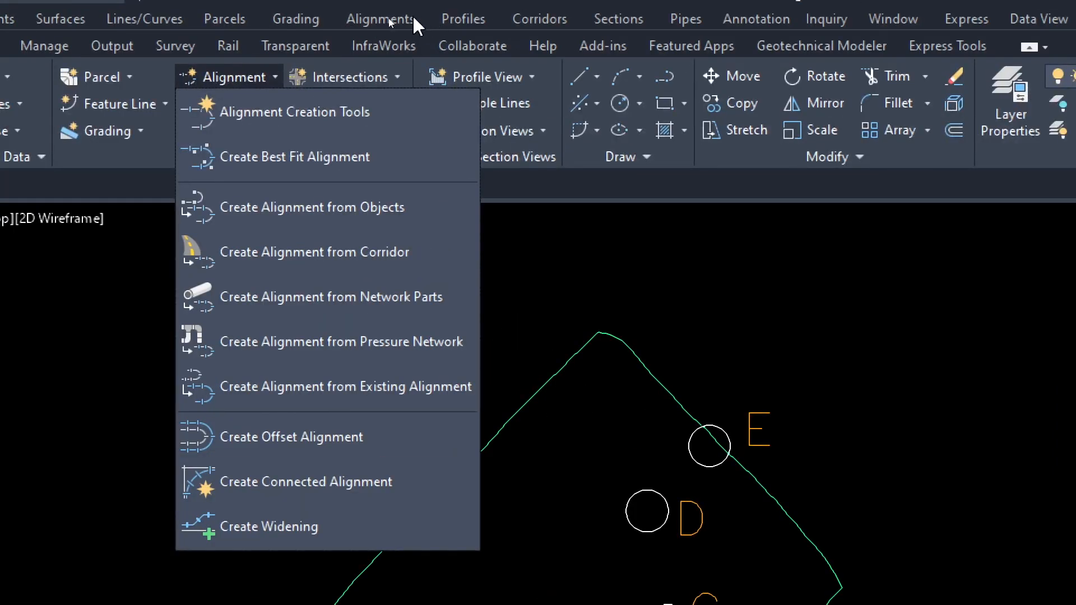
pyautogui.click(395, 16)
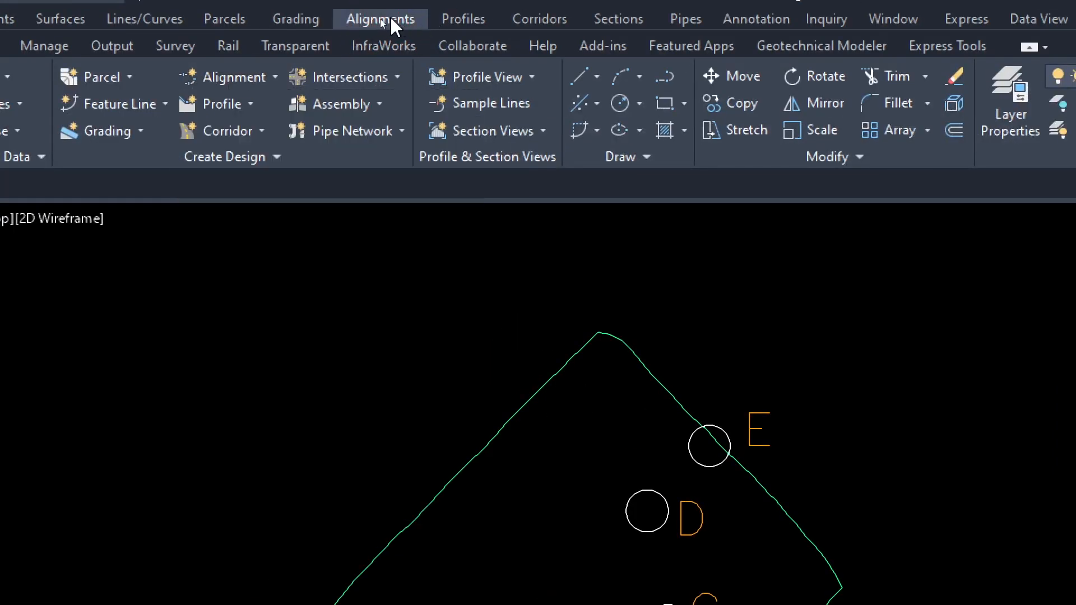
pyautogui.click(390, 16)
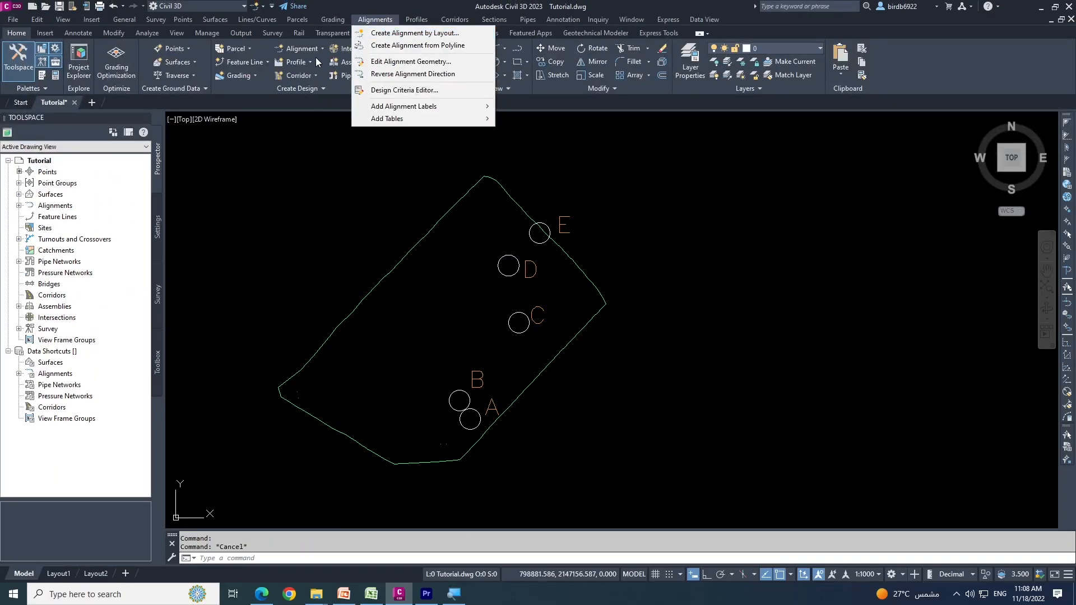
pyautogui.click(322, 50)
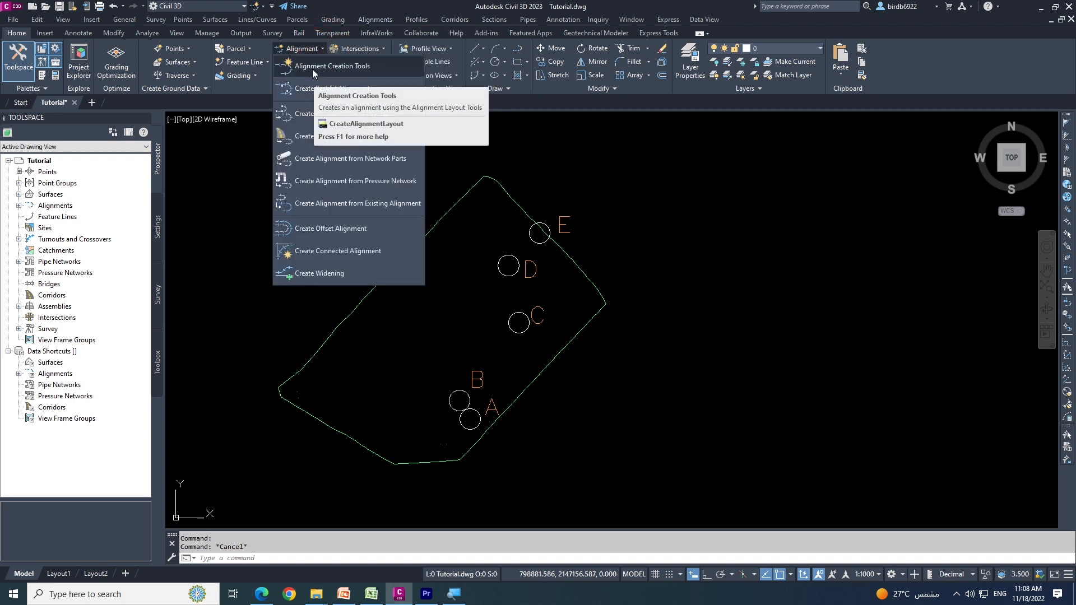
pyautogui.click(342, 65)
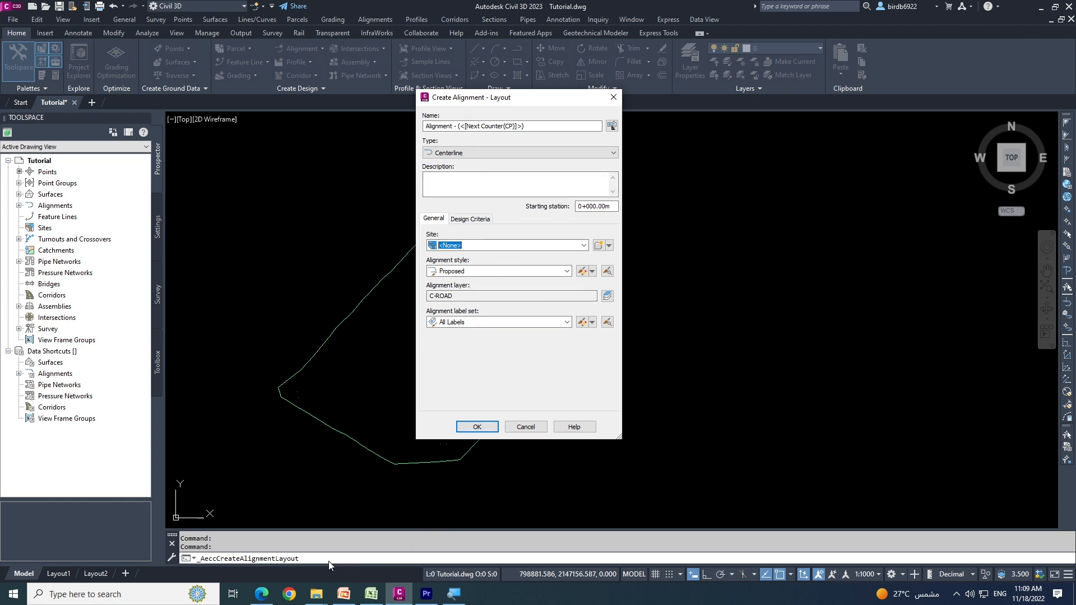
pyautogui.click(525, 427)
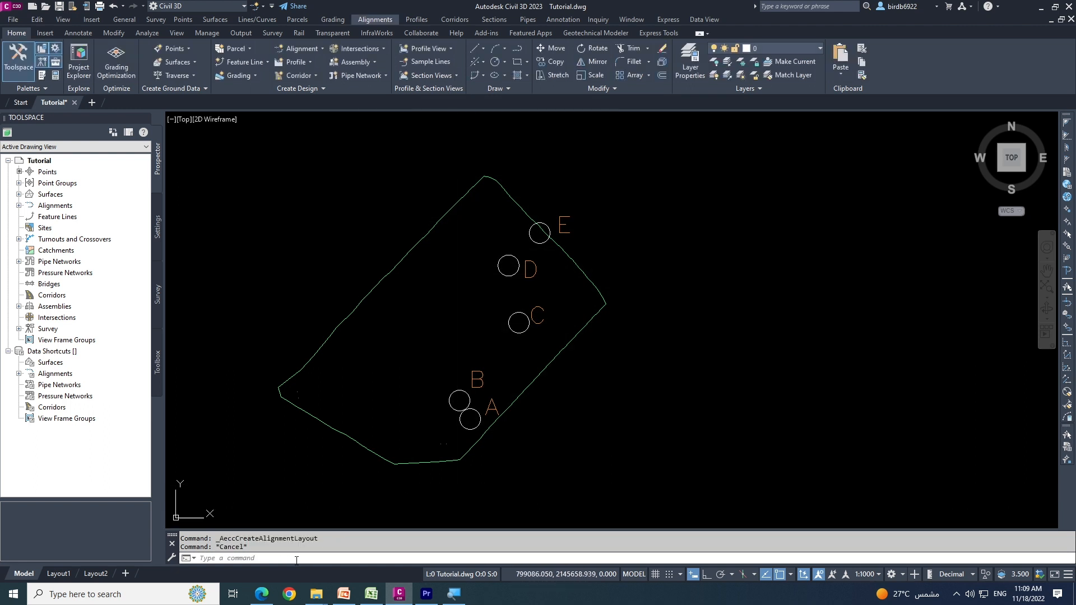
# - Turn object snap off and back on
pyautogui.click(783, 579)
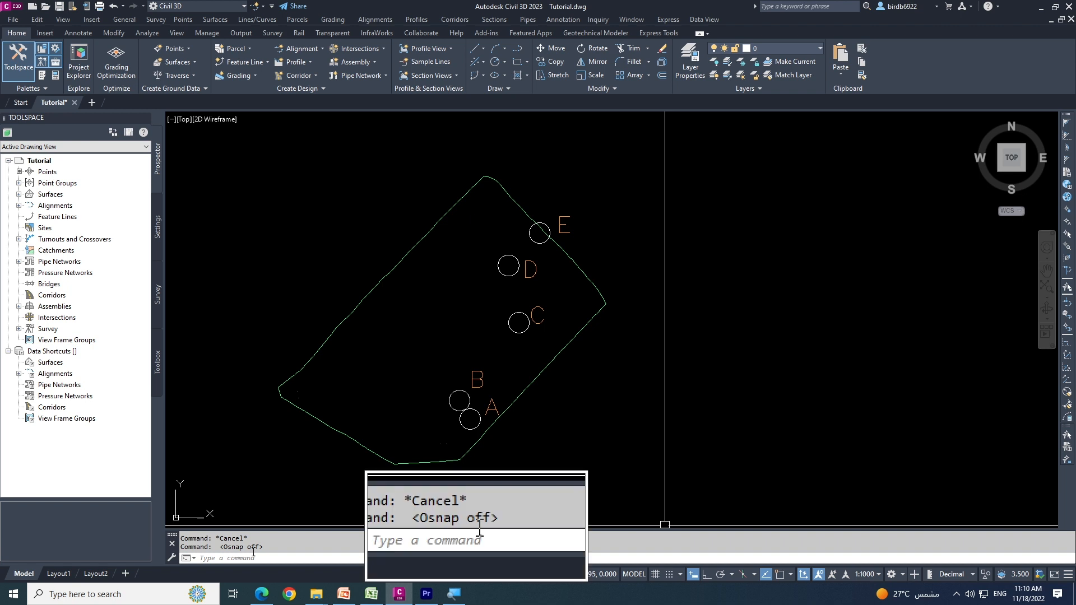
pyautogui.press('F3')
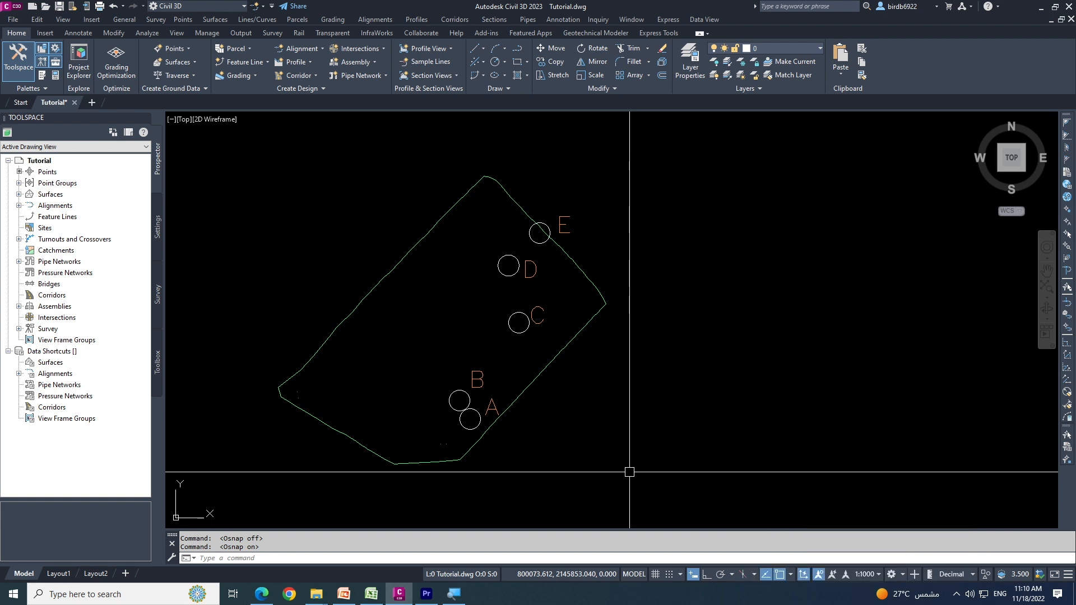
pyautogui.press('Escape')
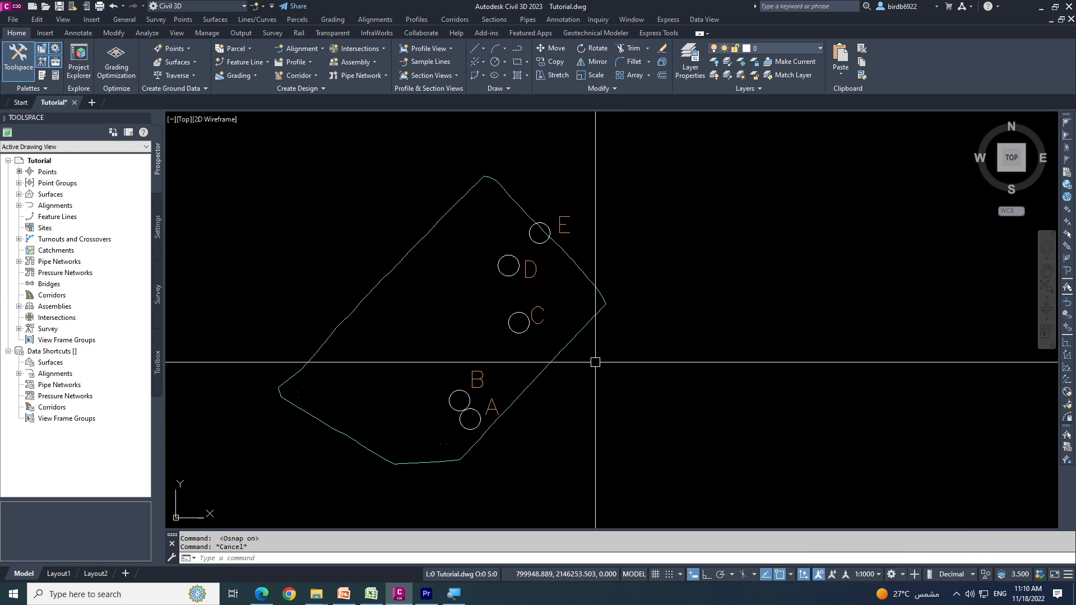
# - Start a new alignment with the Alignment Creation Tools and name it R.O.D-2
pyautogui.moveTo(560, 325); pyautogui.dragTo(529, 323, button='middle')
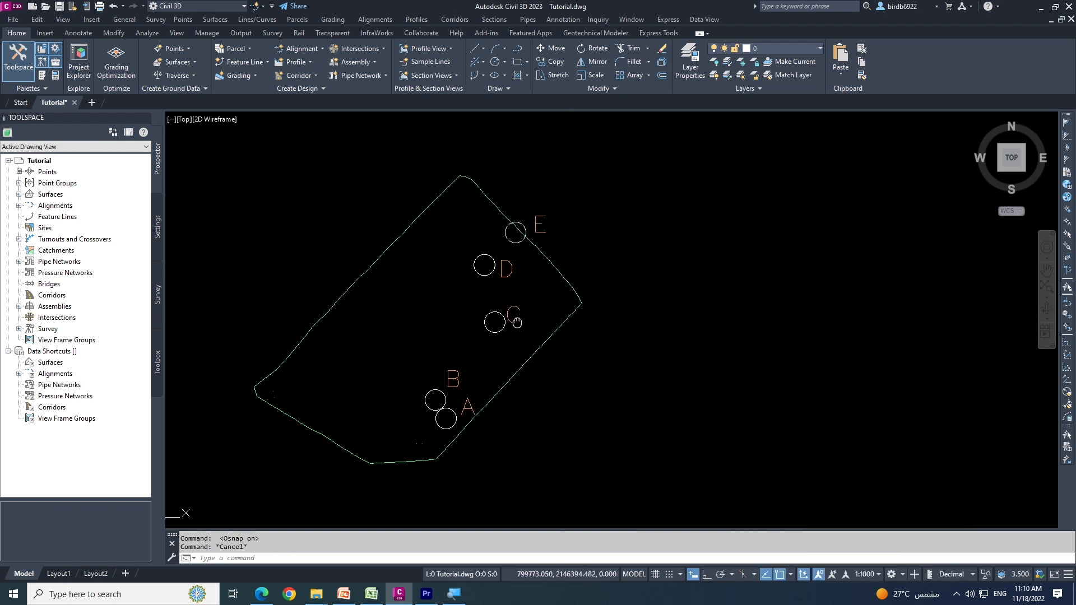
pyautogui.click(319, 49)
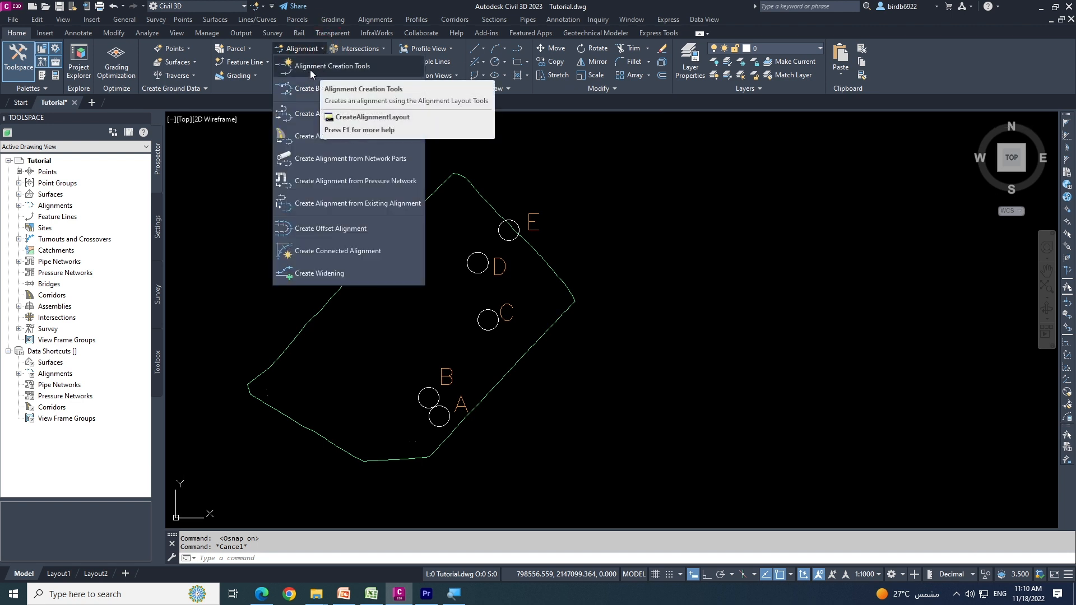
pyautogui.click(306, 67)
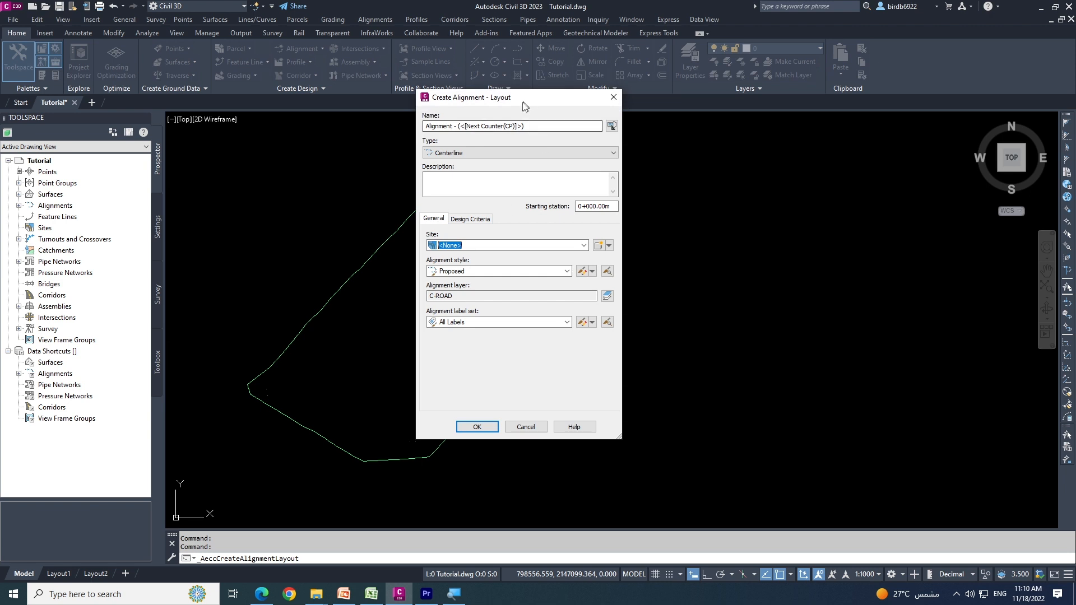
pyautogui.moveTo(525, 107); pyautogui.dragTo(718, 122)
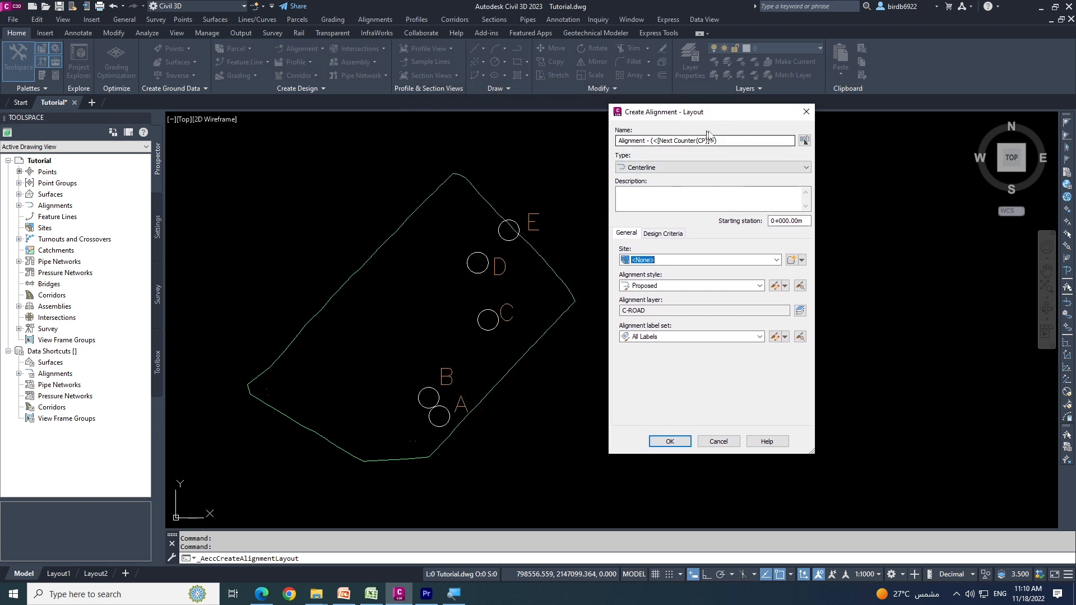
pyautogui.click(728, 139)
pyautogui.moveTo(728, 139); pyautogui.dragTo(618, 140)
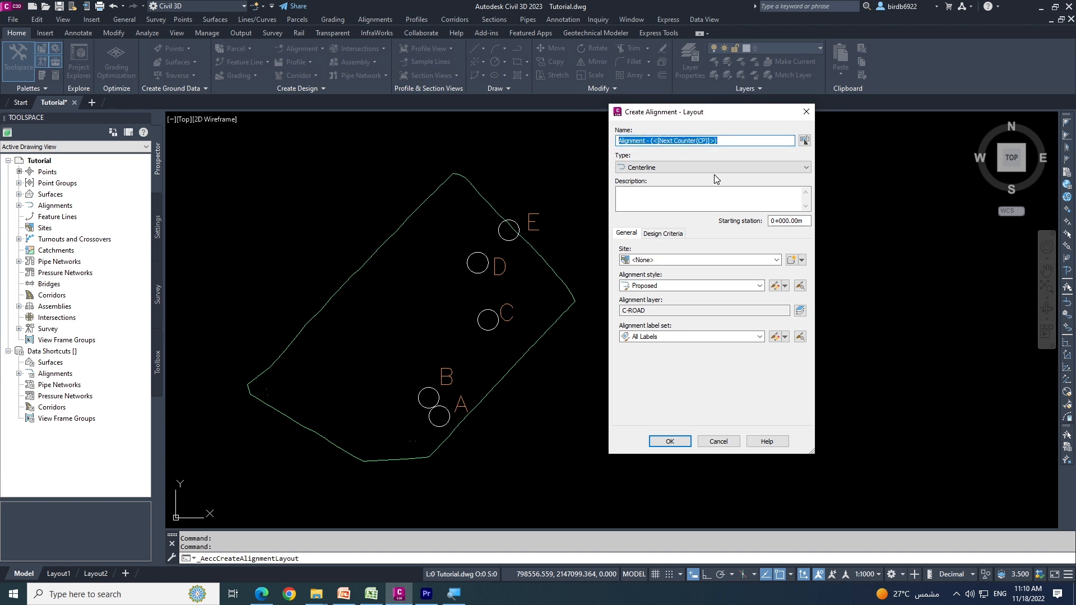
pyautogui.press('BackSpace')
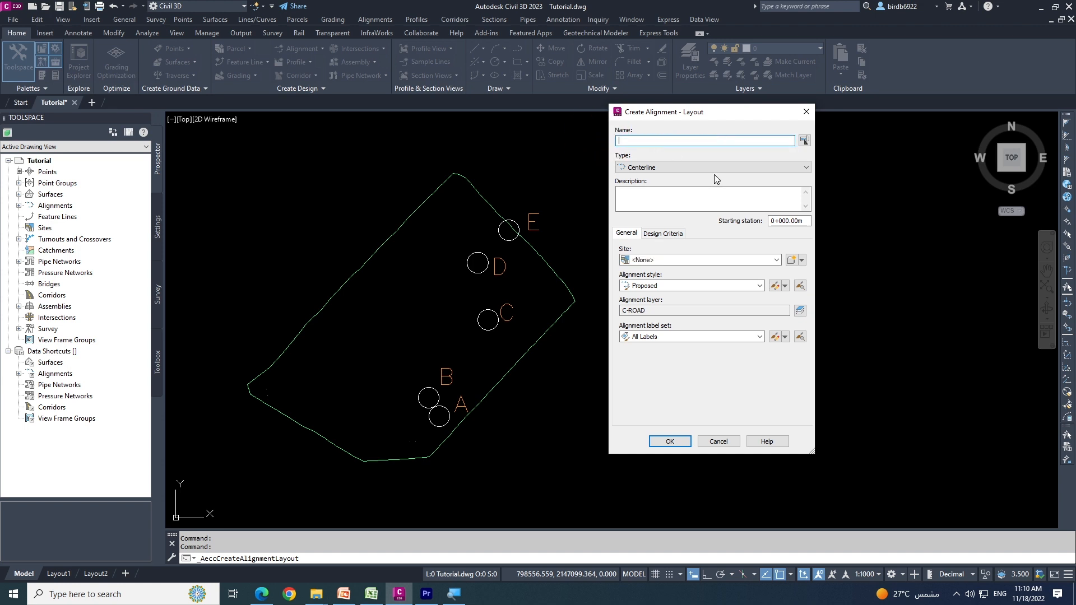
pyautogui.write('R.O.D-2')
# - Keep the alignment type as Centerline and the site as <None>, and set the alignment style to Layout
pyautogui.click(654, 169)
pyautogui.click(650, 174)
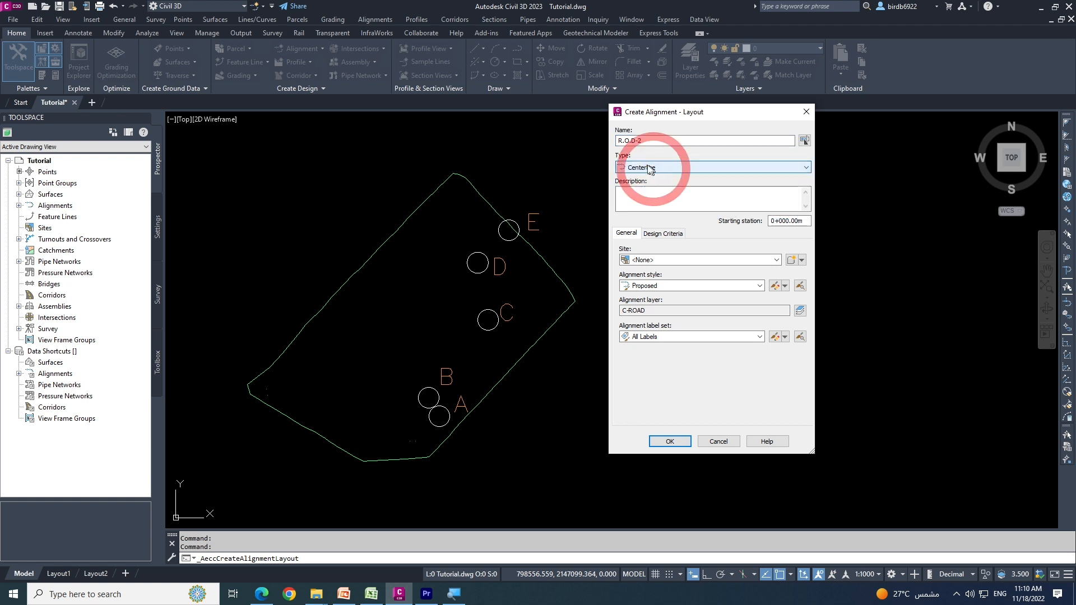
pyautogui.click(650, 205)
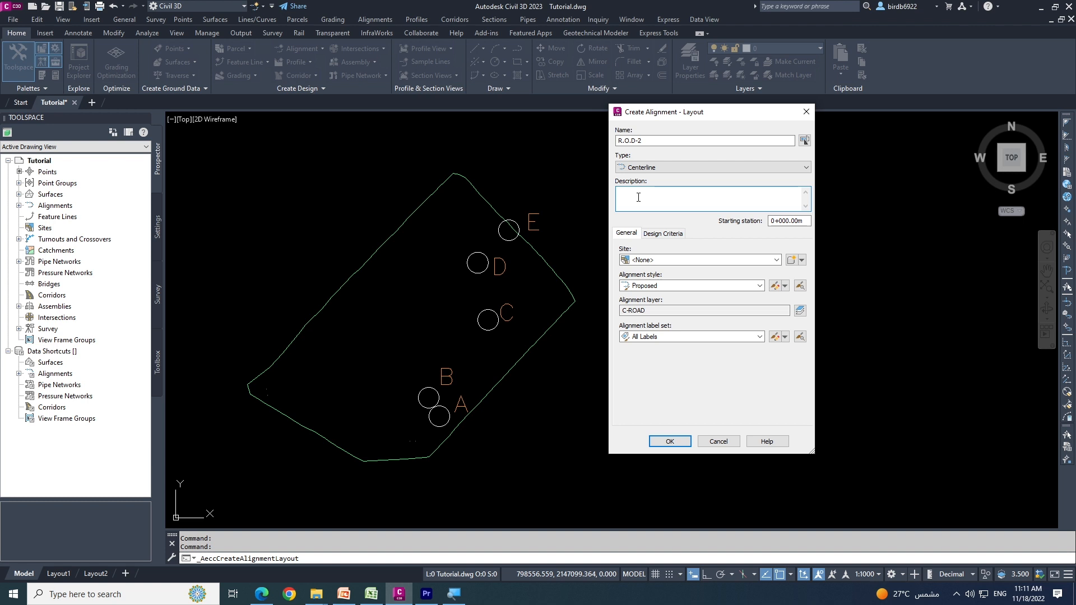
pyautogui.click(632, 234)
pyautogui.click(655, 262)
pyautogui.click(658, 262)
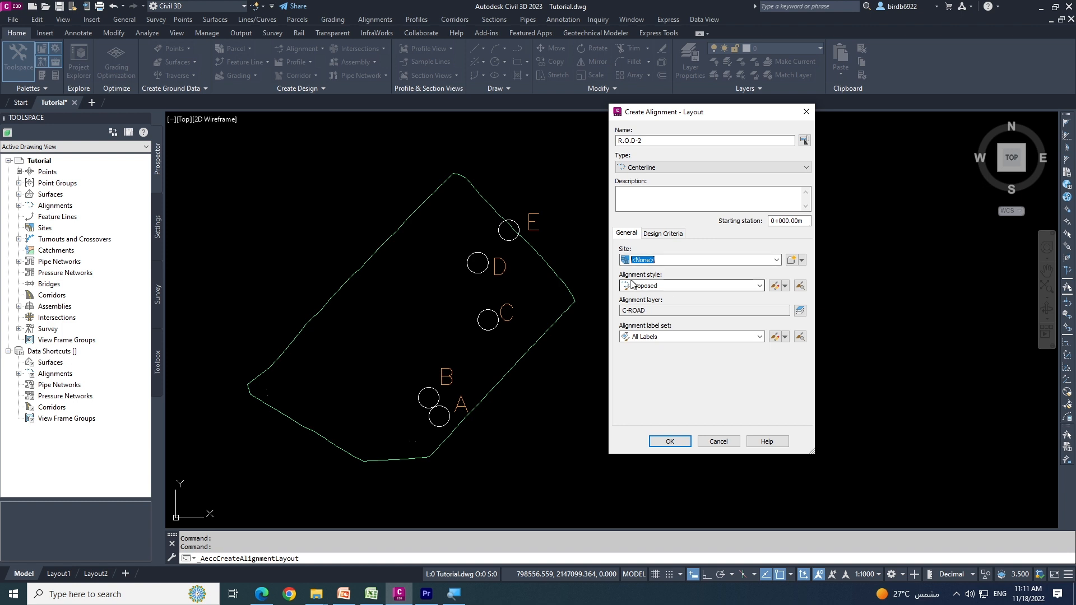
pyautogui.click(667, 287)
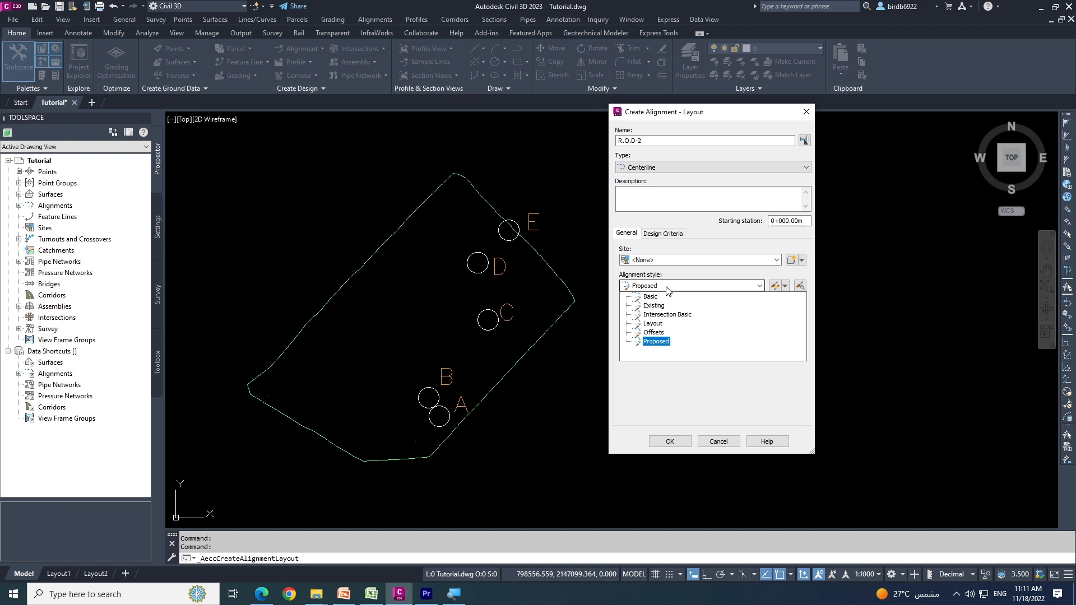
pyautogui.click(653, 324)
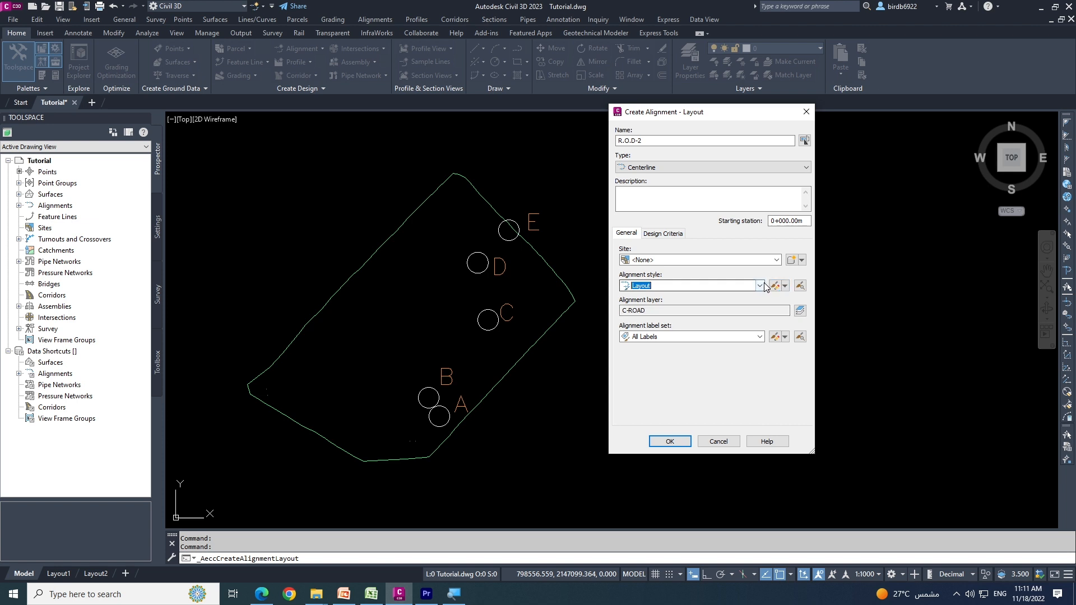
# - Keep the alignment on layer C-ROAD and set its label set to Major Minor and Geometry Points
pyautogui.click(645, 311)
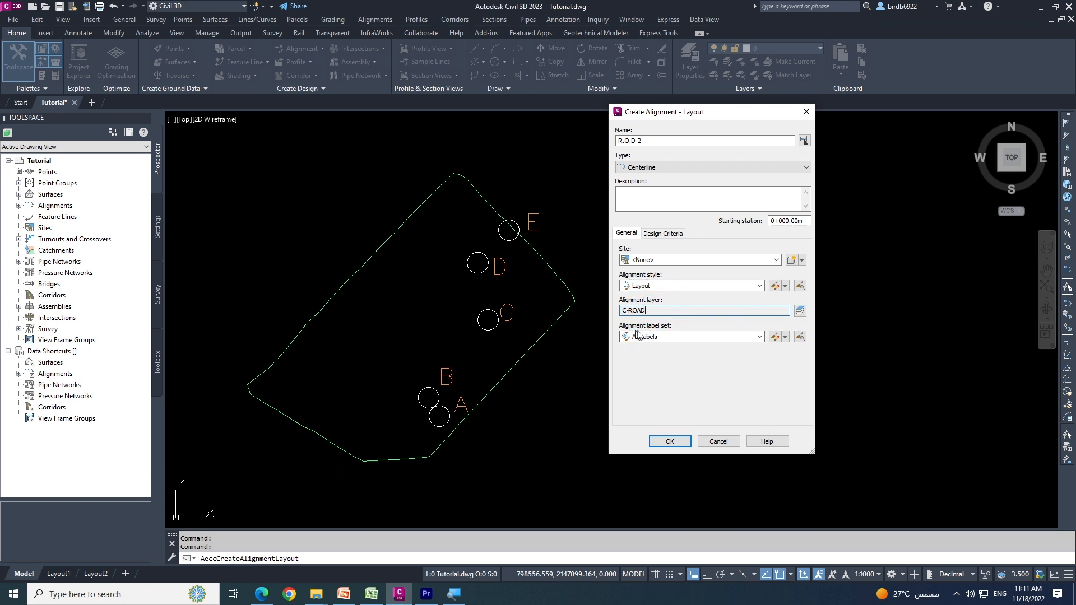
pyautogui.click(676, 325)
pyautogui.click(760, 337)
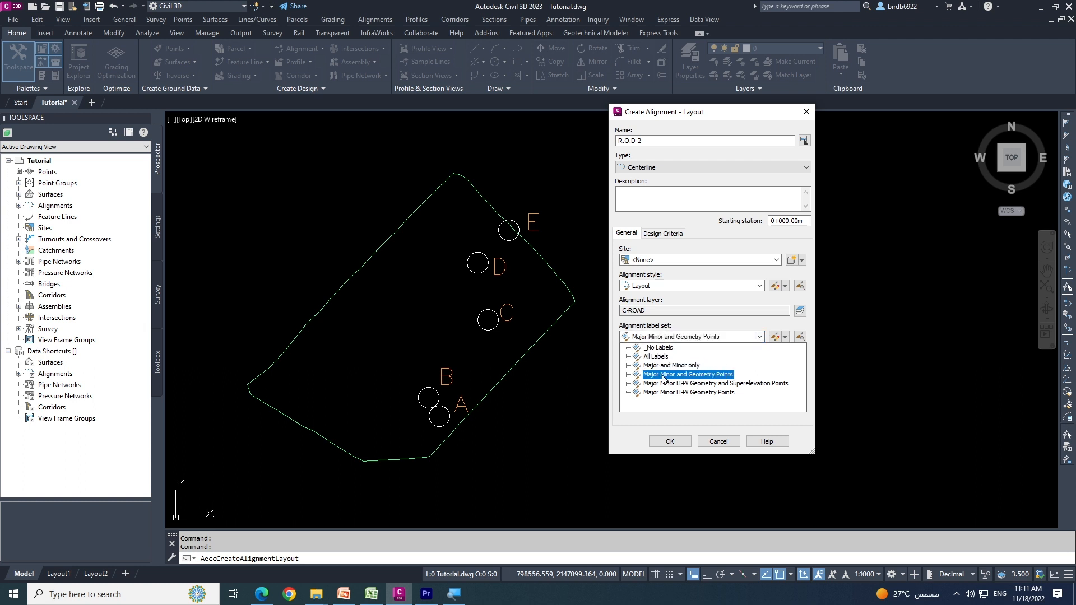
pyautogui.click(717, 375)
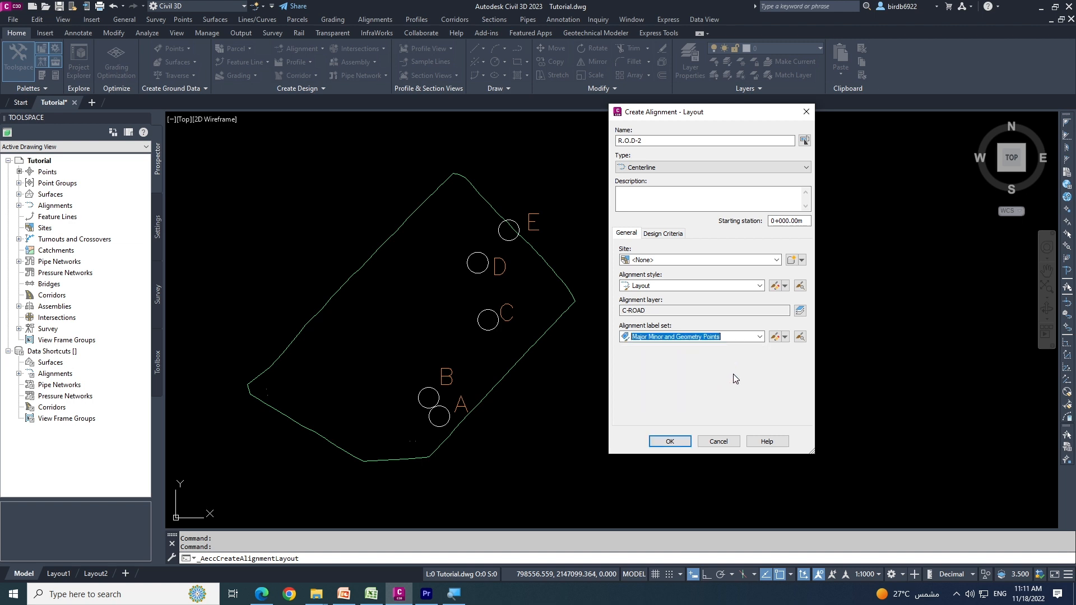
# - Review the labels and description of the Major Minor and Geometry Points label set
pyautogui.click(776, 337)
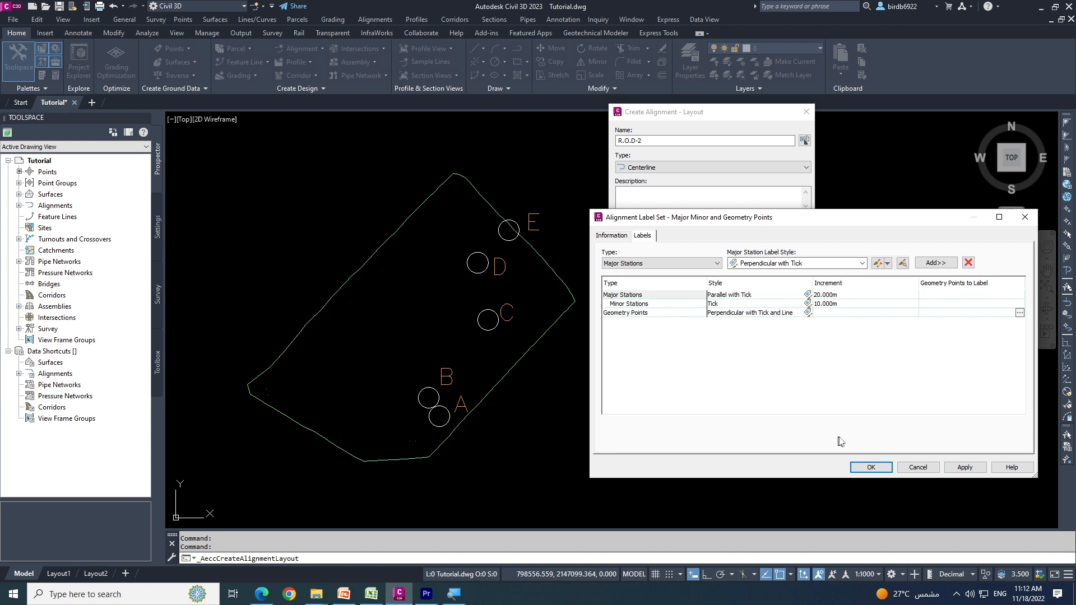
pyautogui.click(612, 235)
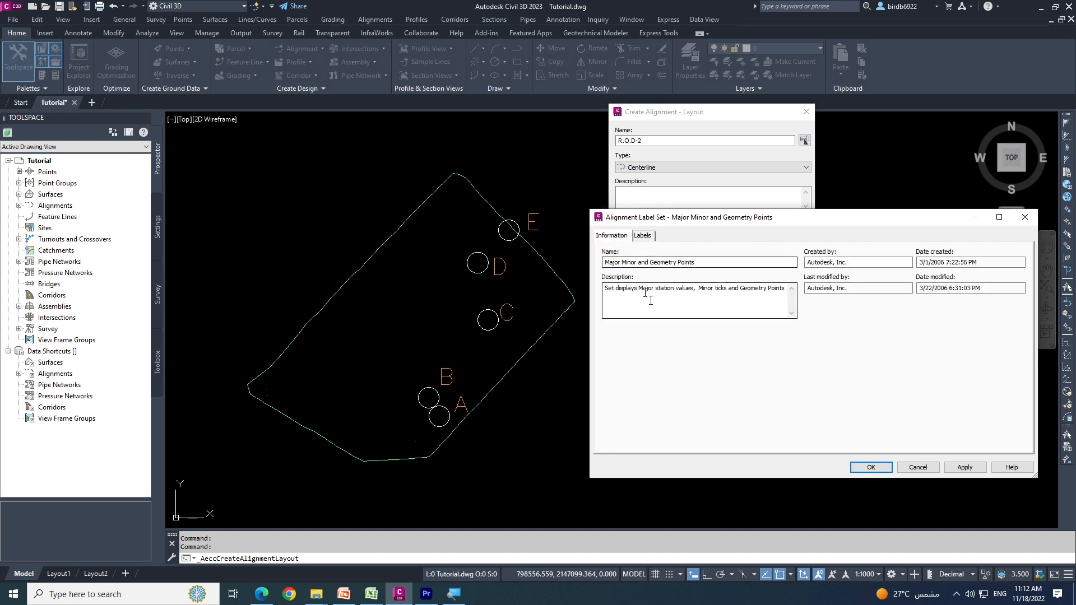
pyautogui.click(869, 467)
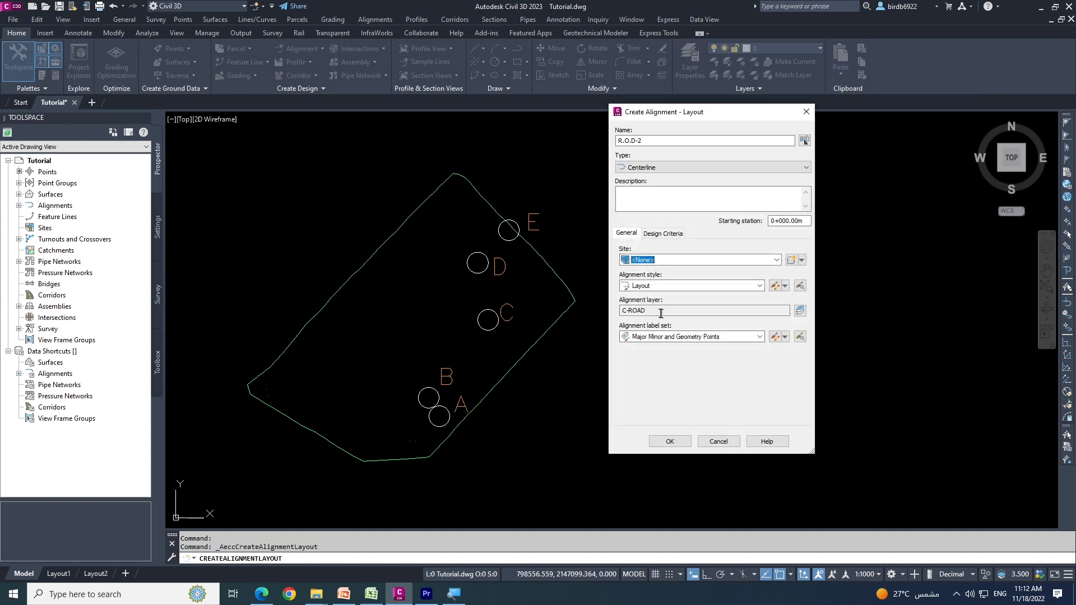
# - Set the starting design speed to 65 km/h in the alignment's design criteria
pyautogui.click(665, 237)
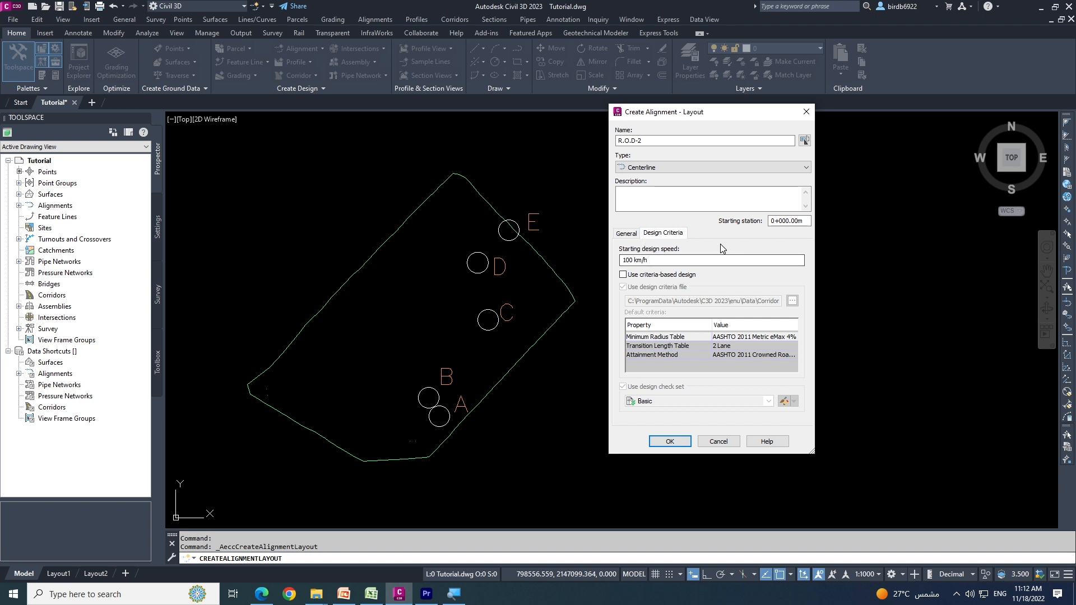
pyautogui.click(626, 233)
pyautogui.click(663, 234)
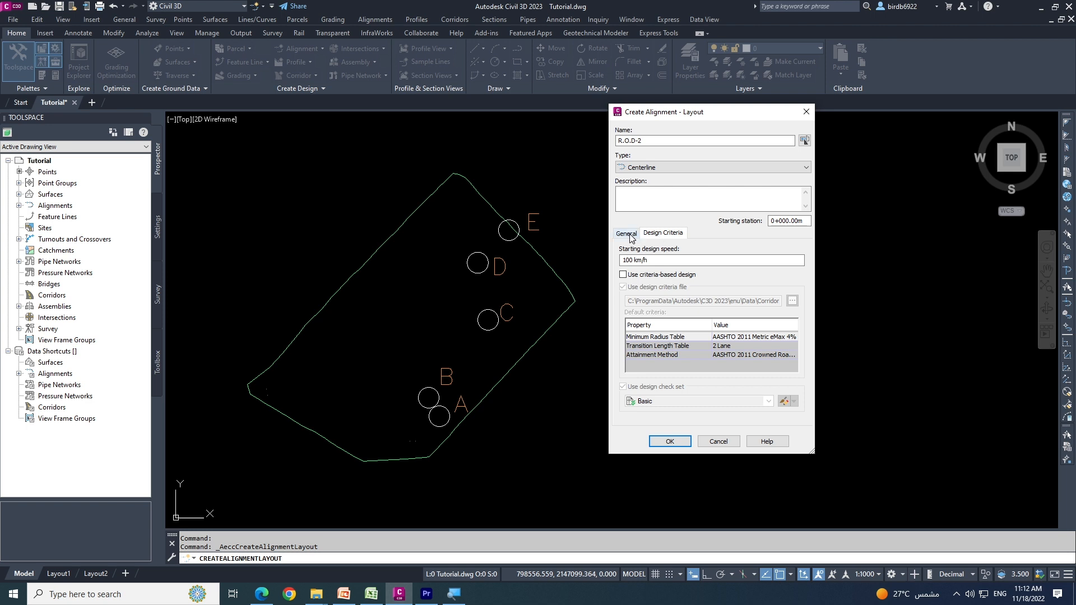
pyautogui.doubleClick(616, 260)
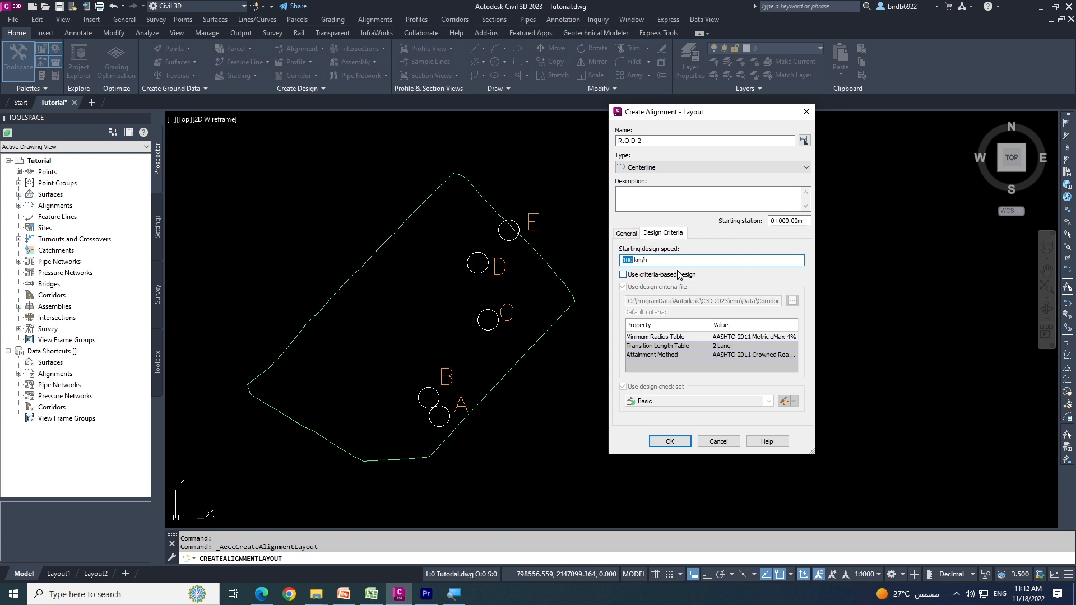
pyautogui.write('65')
# - Set the alignment's starting station to 0+064.24
pyautogui.click(798, 224)
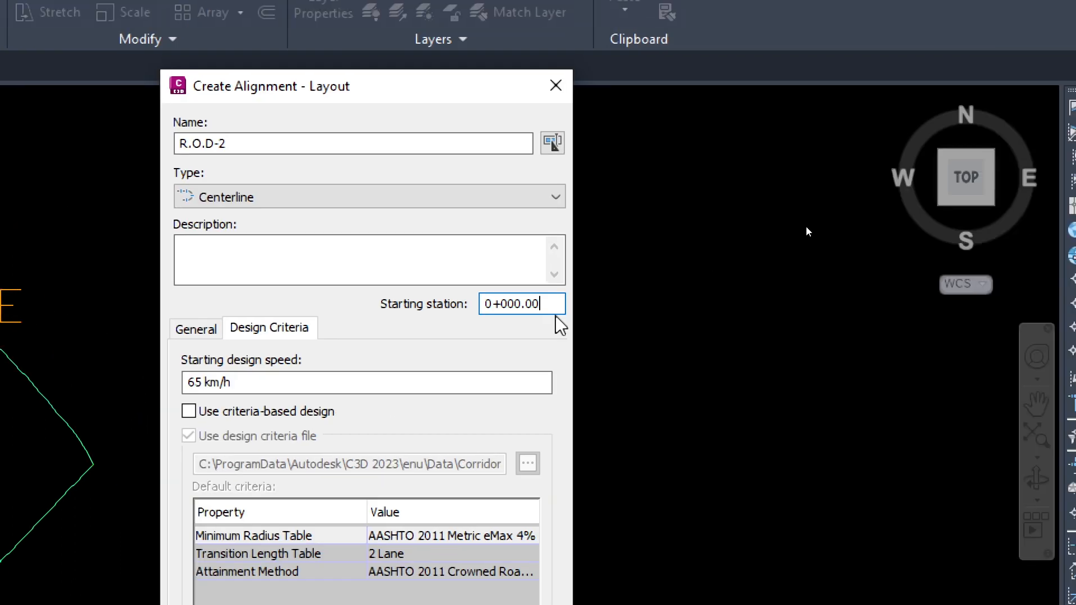
pyautogui.press('BackSpace')
pyautogui.press('BackSpace')
pyautogui.press('BackSpace')
pyautogui.press('BackSpace')
pyautogui.press('BackSpace')
pyautogui.press('BackSpace')
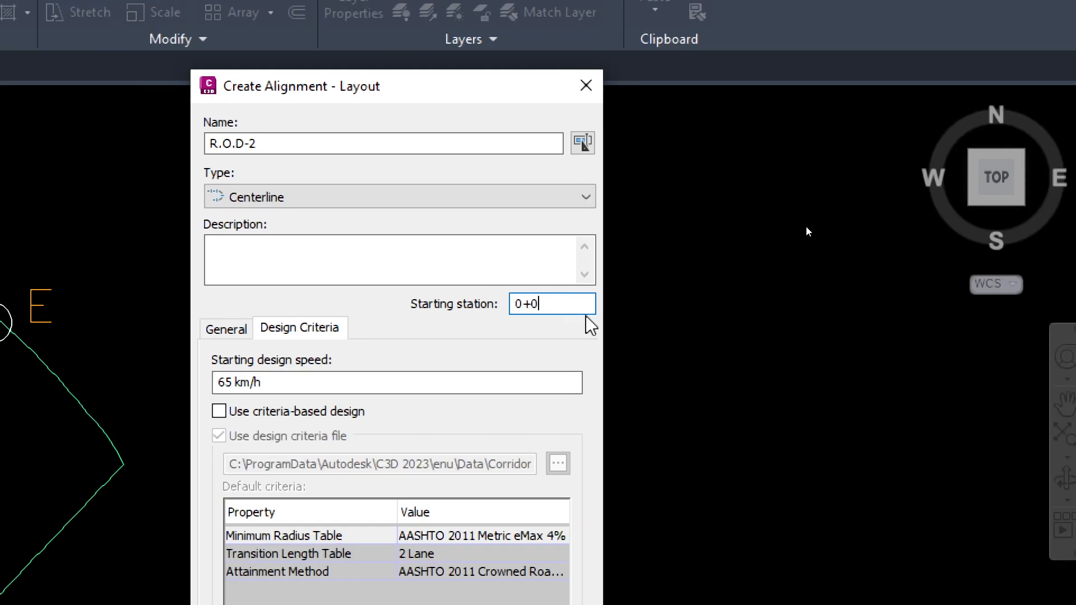
pyautogui.write('64.24')
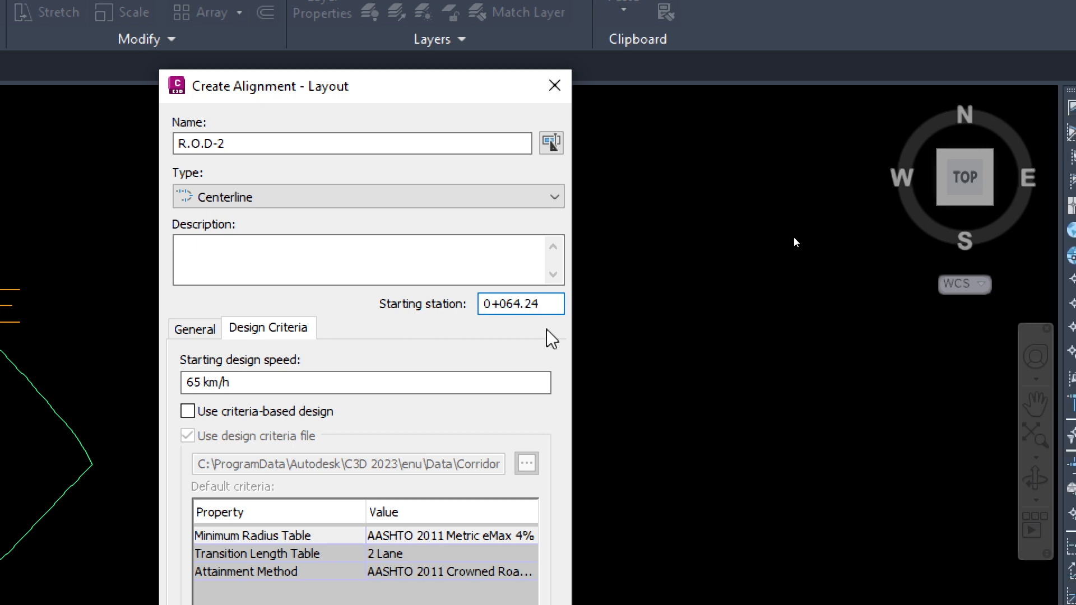
pyautogui.click(486, 303)
pyautogui.write('-')
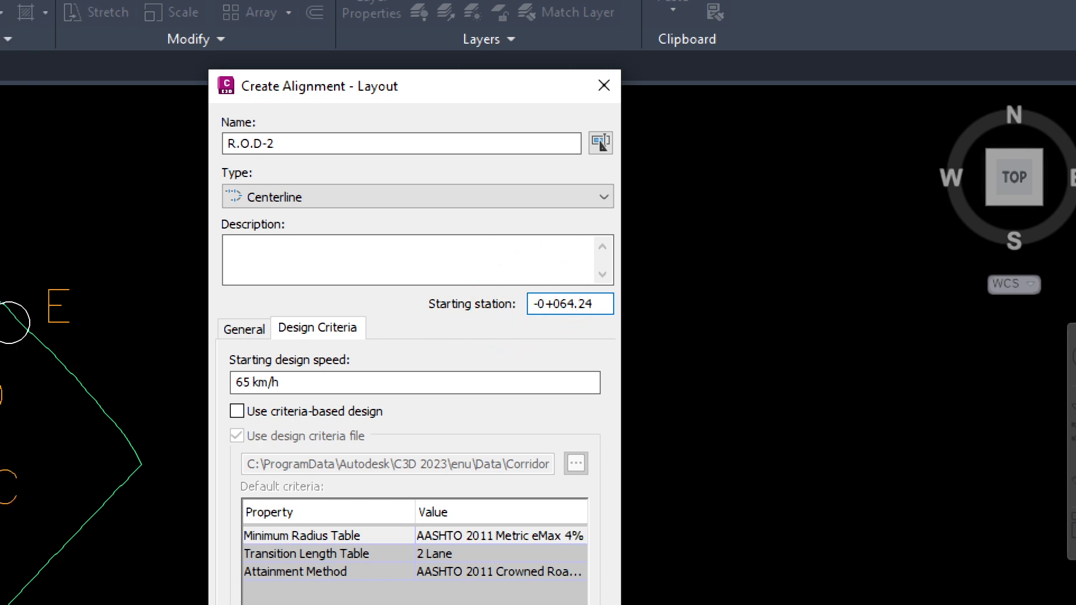
pyautogui.press('BackSpace')
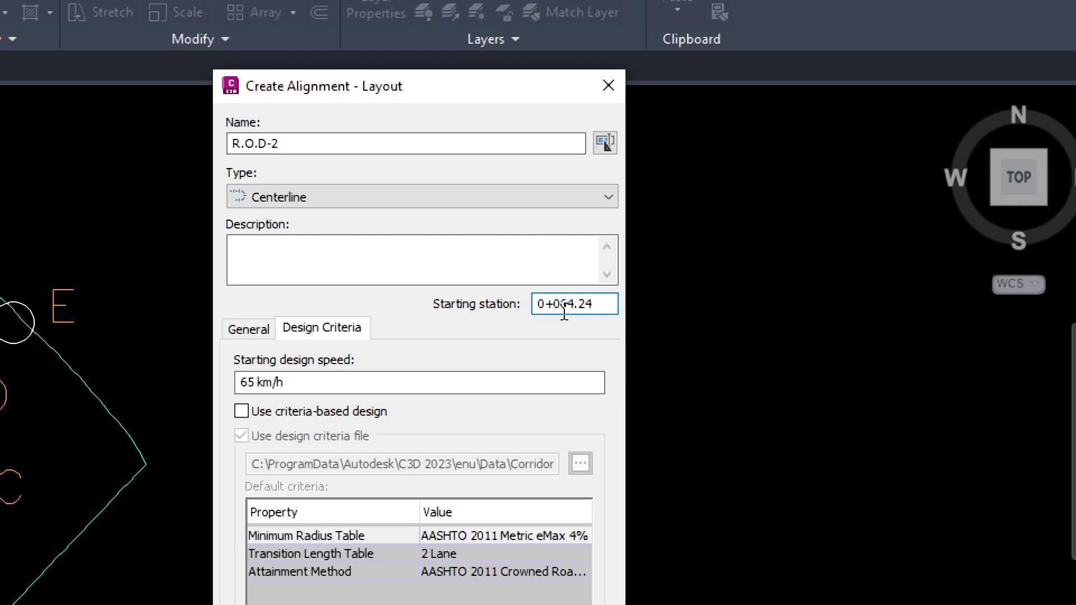
# - Accept the alignment settings and move the Alignment Layout Tools above the site boundary
pyautogui.press('super')
pyautogui.press('super')
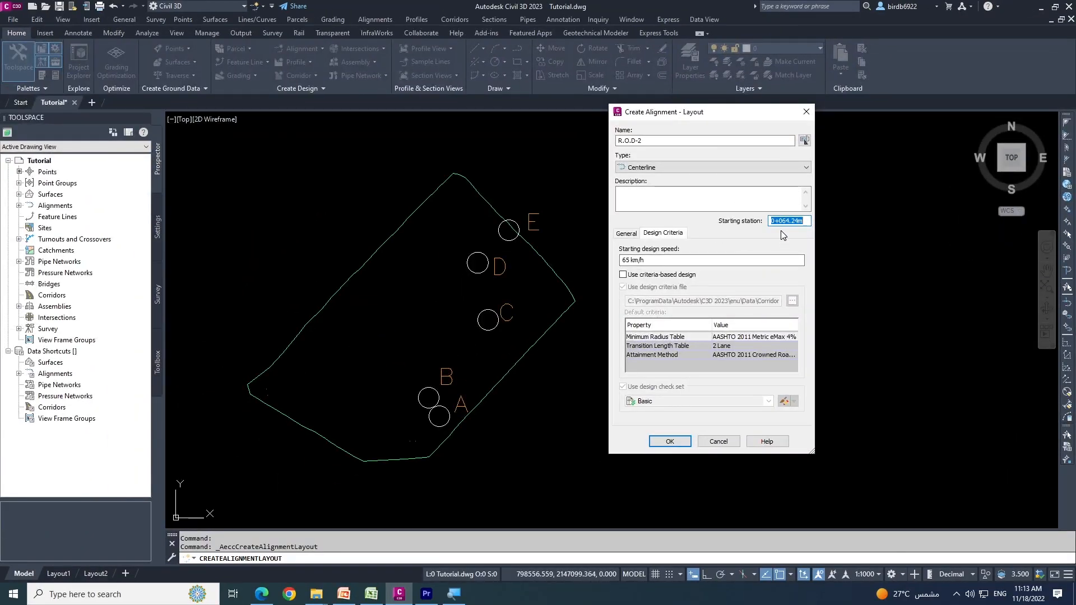
pyautogui.click(669, 441)
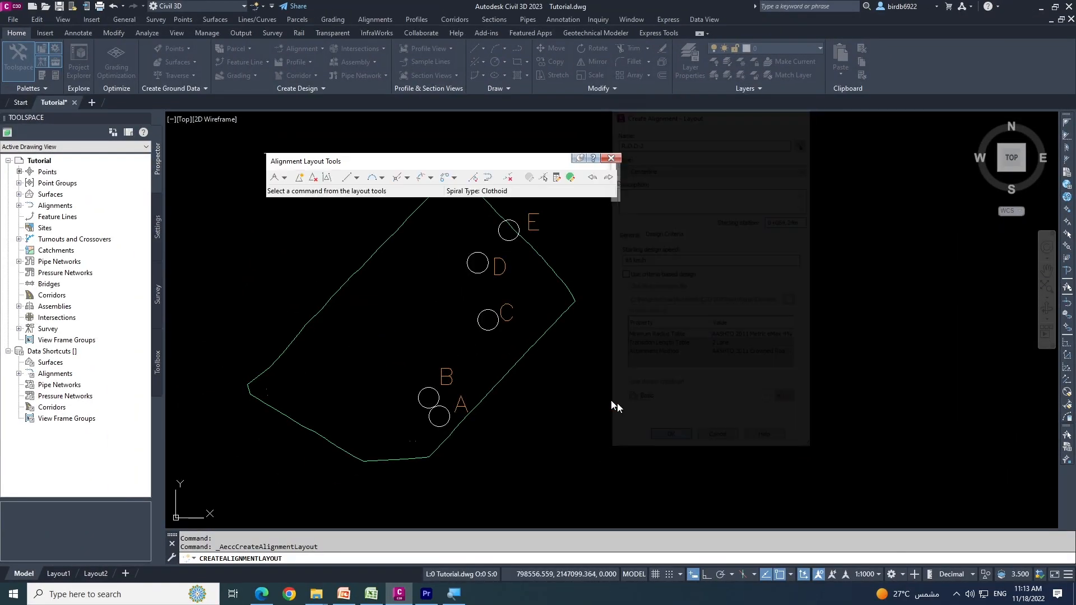
pyautogui.moveTo(405, 162); pyautogui.dragTo(411, 133)
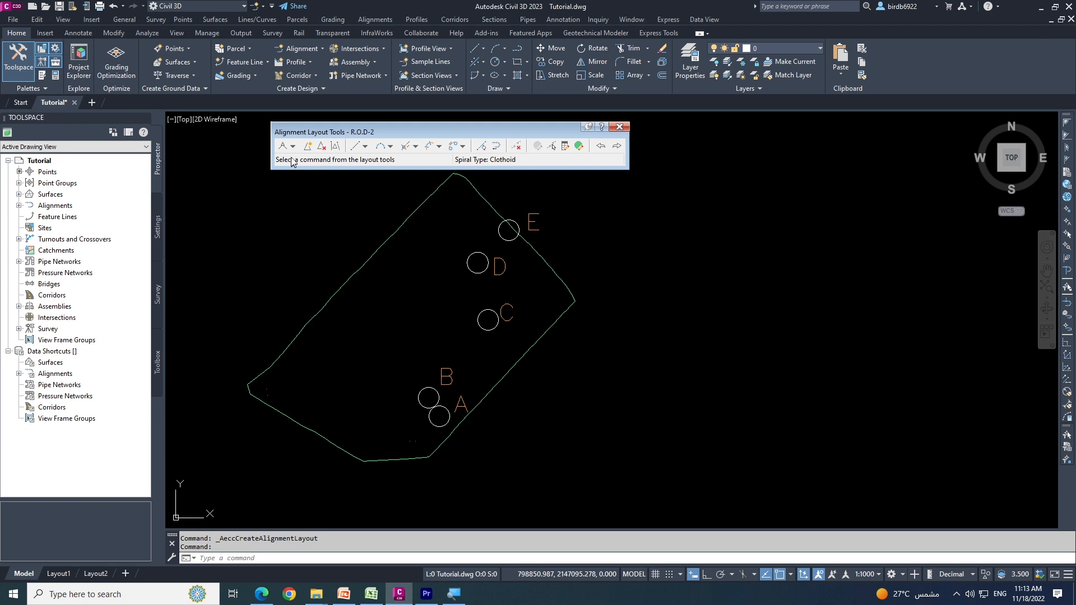
pyautogui.moveTo(519, 131); pyautogui.dragTo(528, 130)
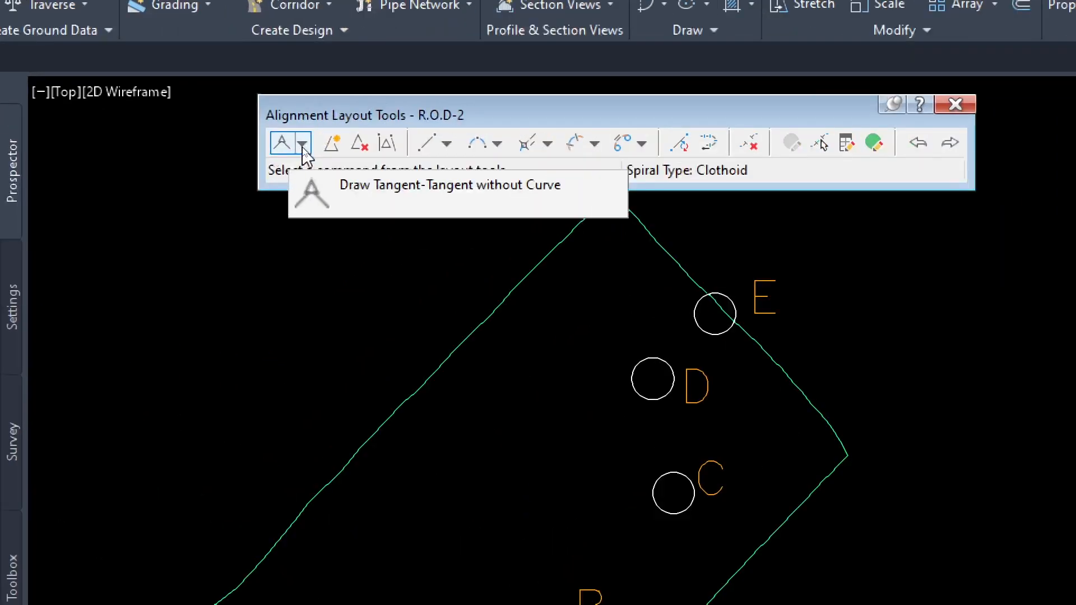
# - Open the curve and spiral settings, keeping the spiral type as Clothoid and Spiral in disabled
pyautogui.click(302, 147)
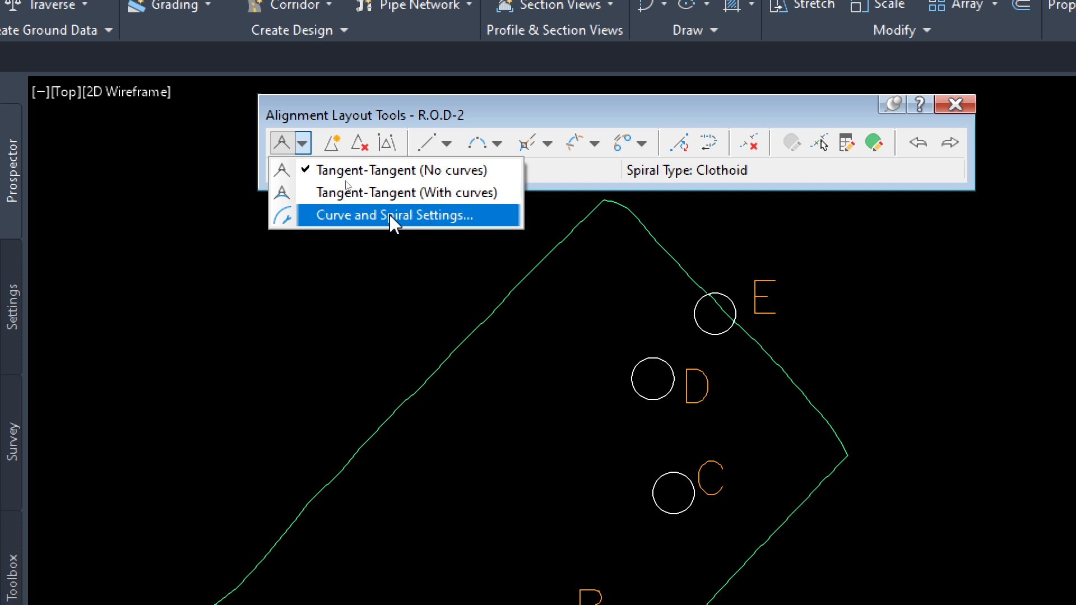
pyautogui.click(447, 216)
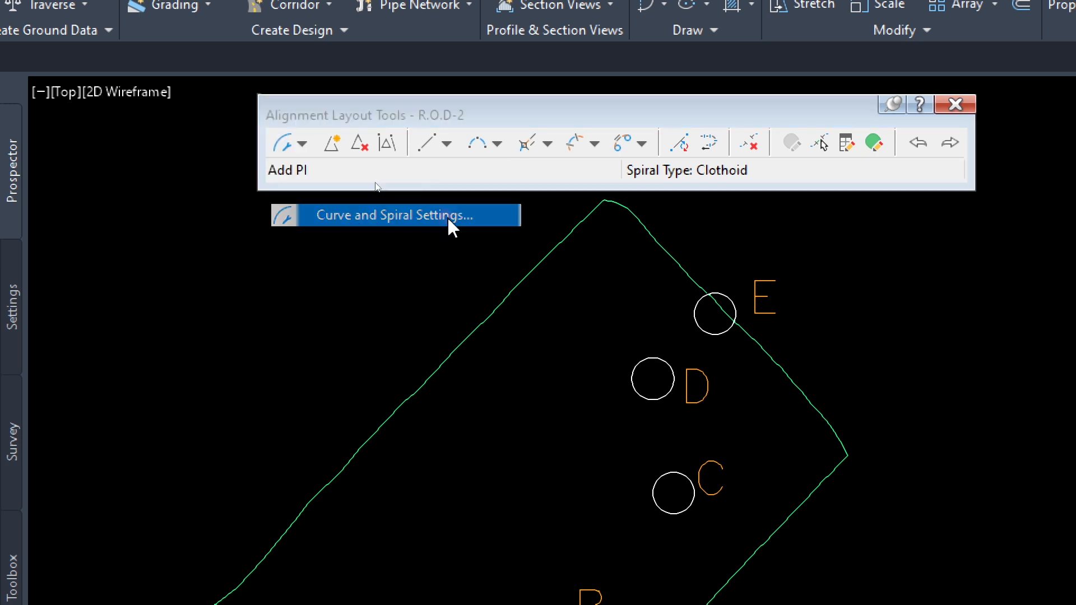
pyautogui.moveTo(810, 294); pyautogui.dragTo(674, 206)
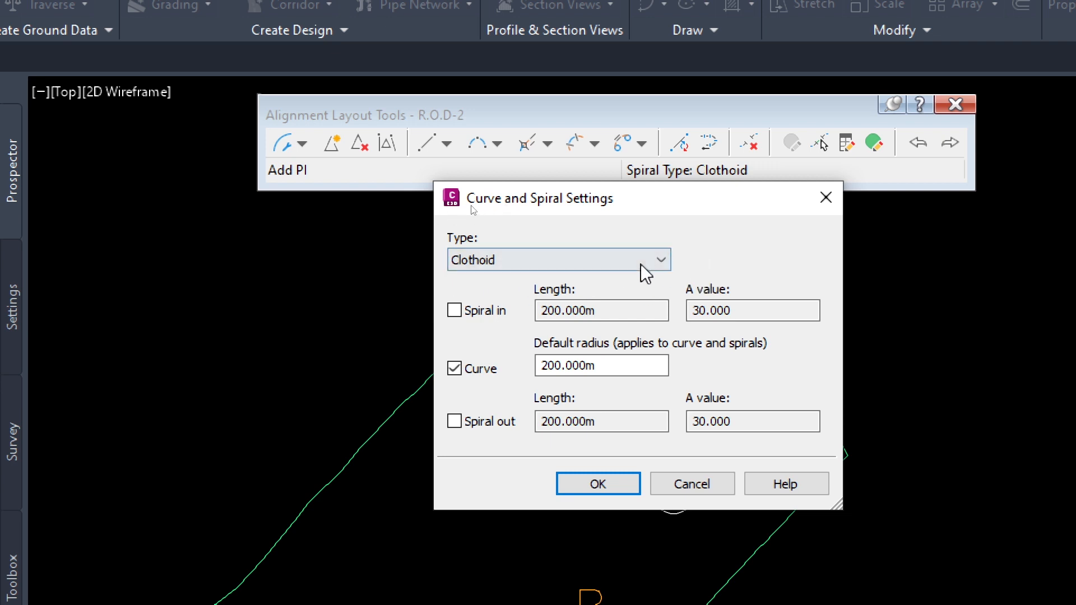
pyautogui.click(593, 260)
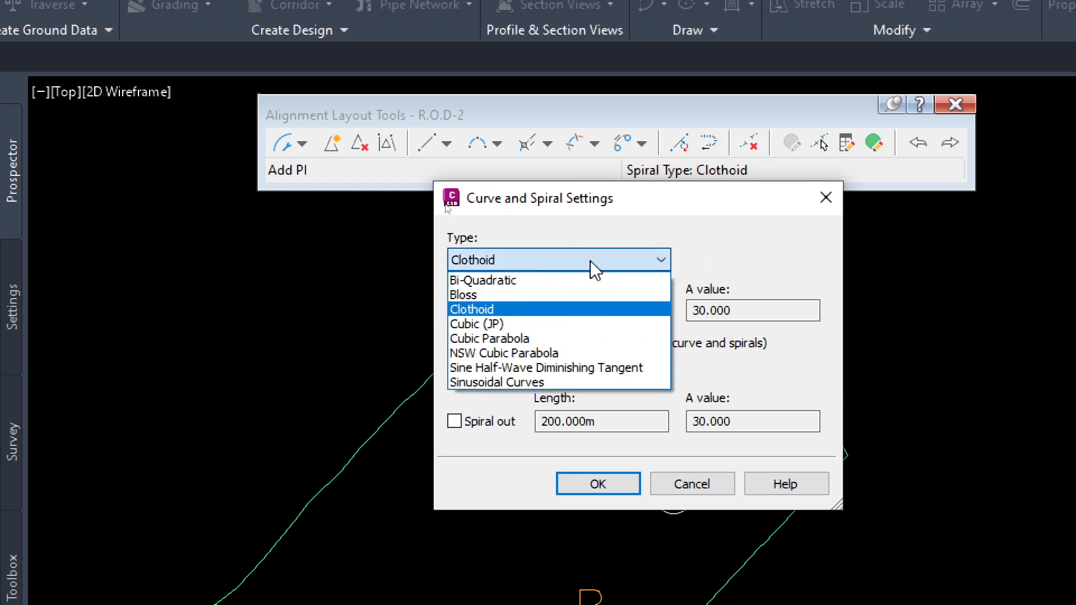
pyautogui.click(472, 312)
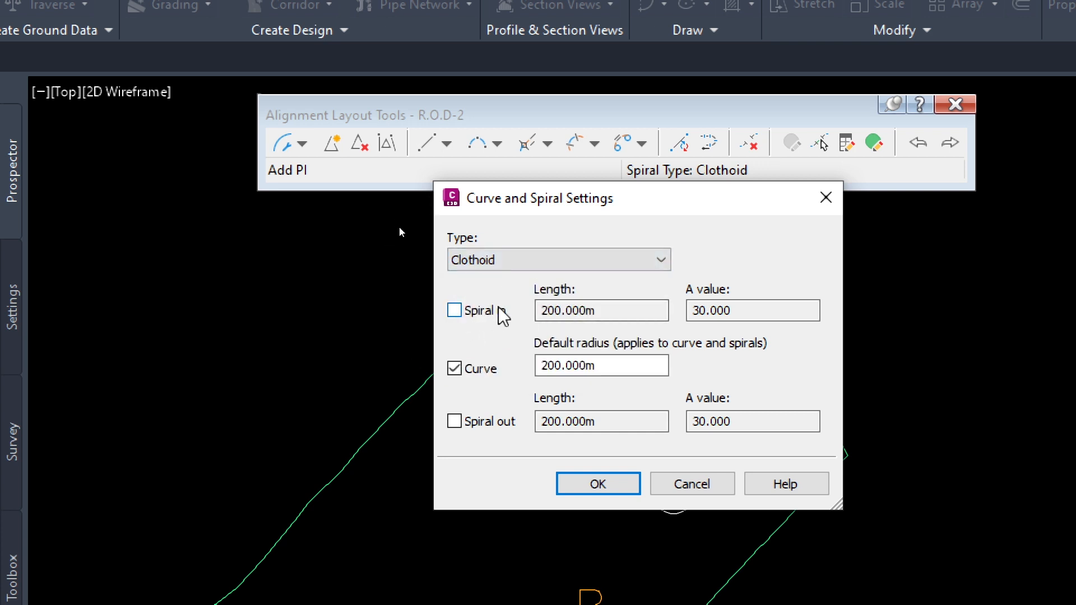
pyautogui.click(454, 312)
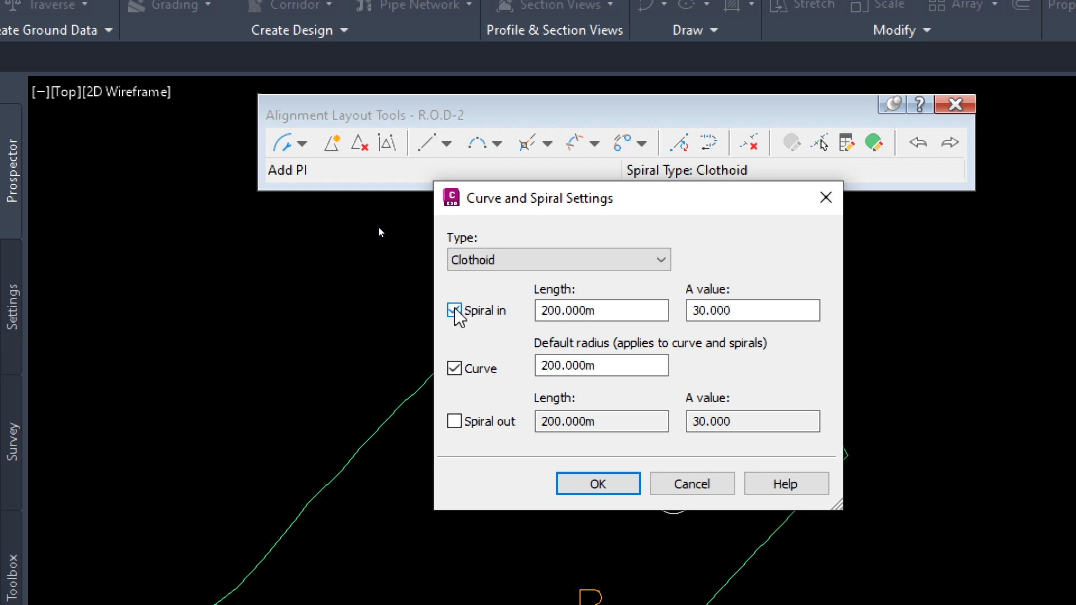
pyautogui.click(454, 310)
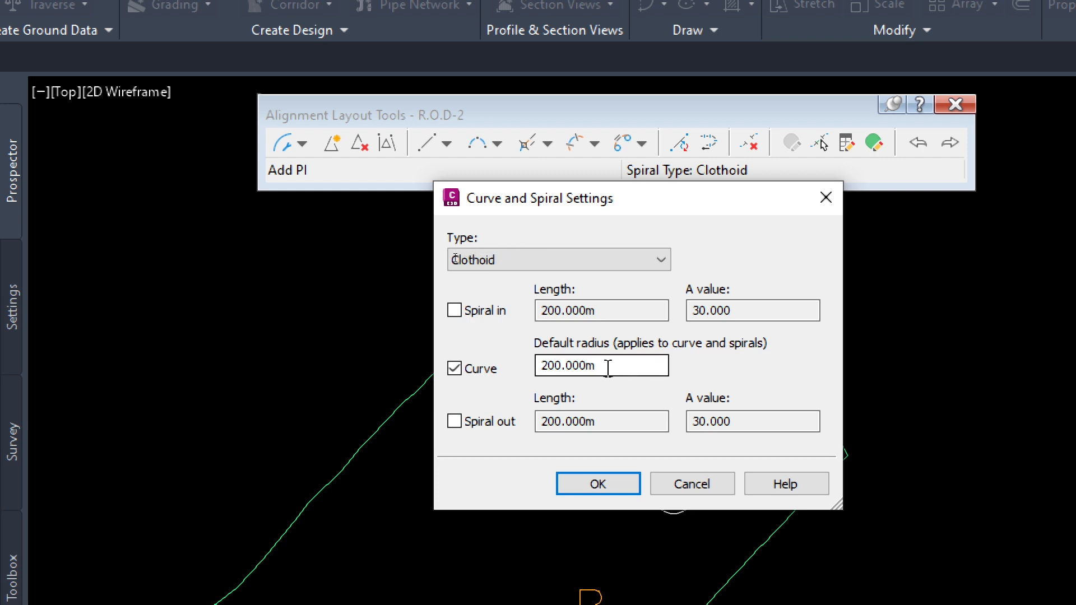
# - Set the default curve radius to 75 m, leave Spiral out disabled, and accept the settings
pyautogui.moveTo(608, 367); pyautogui.dragTo(535, 378)
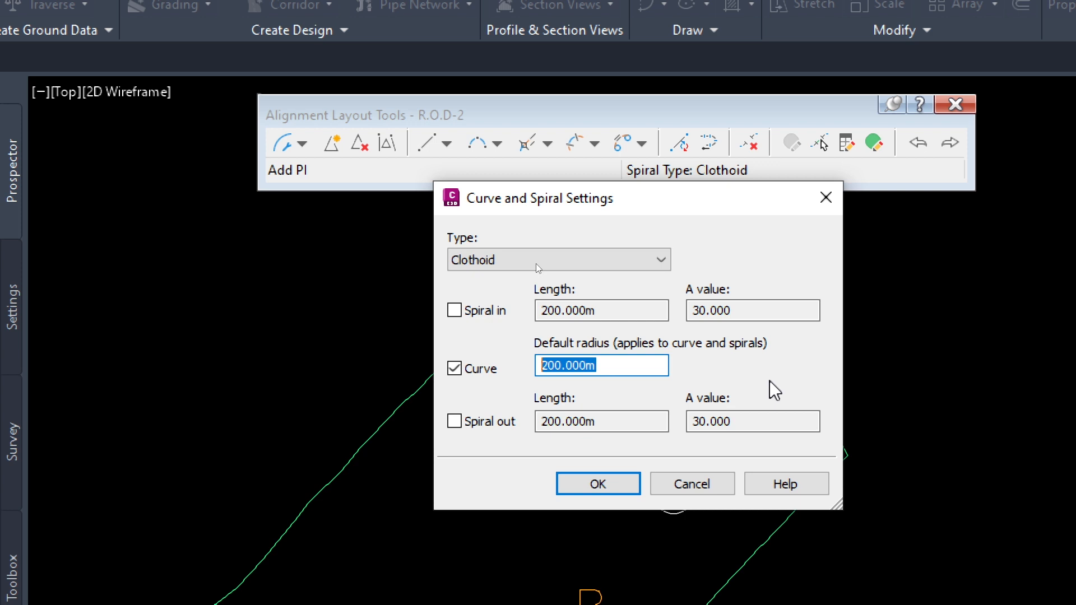
pyautogui.write('7')
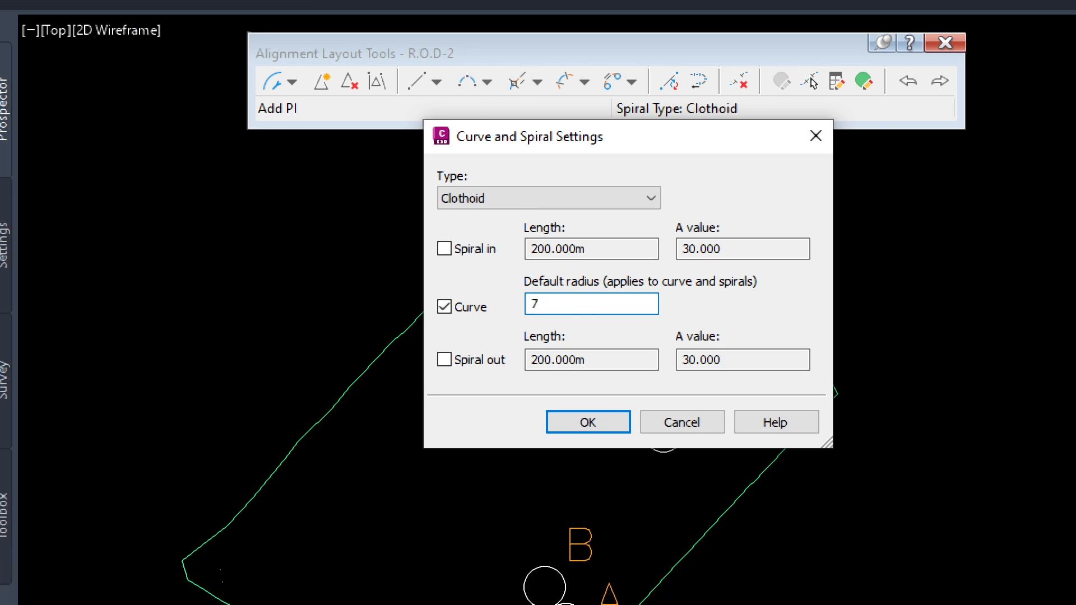
pyautogui.write('5')
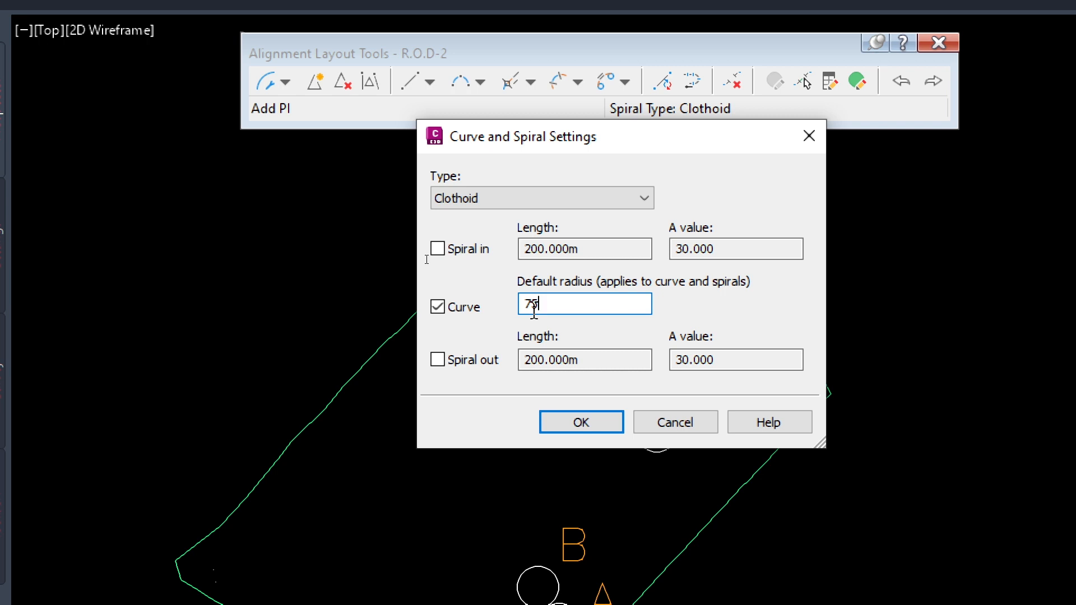
pyautogui.click(439, 361)
pyautogui.click(439, 361)
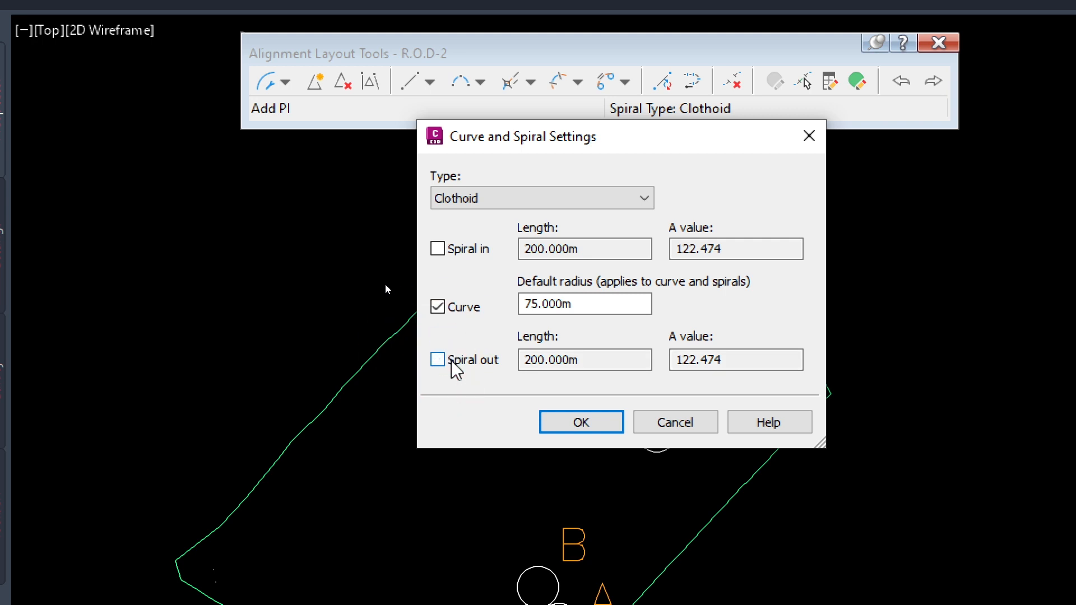
pyautogui.click(584, 424)
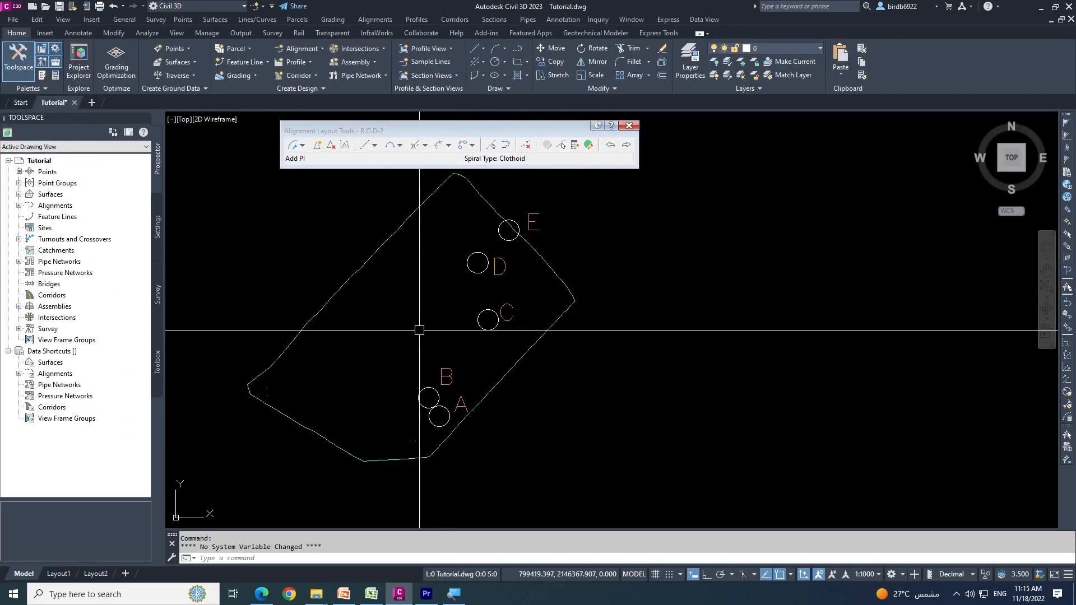
# - Start the Tangent-Tangent (With Curves) layout and place alignment points at the centers of circles A, B and C
pyautogui.click(303, 146)
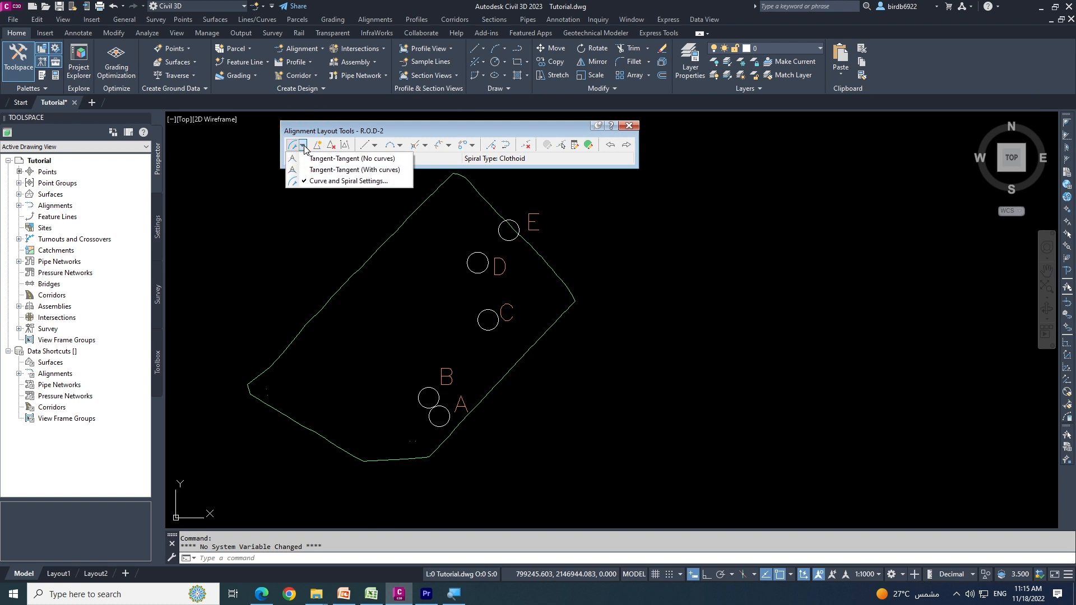
pyautogui.click(357, 170)
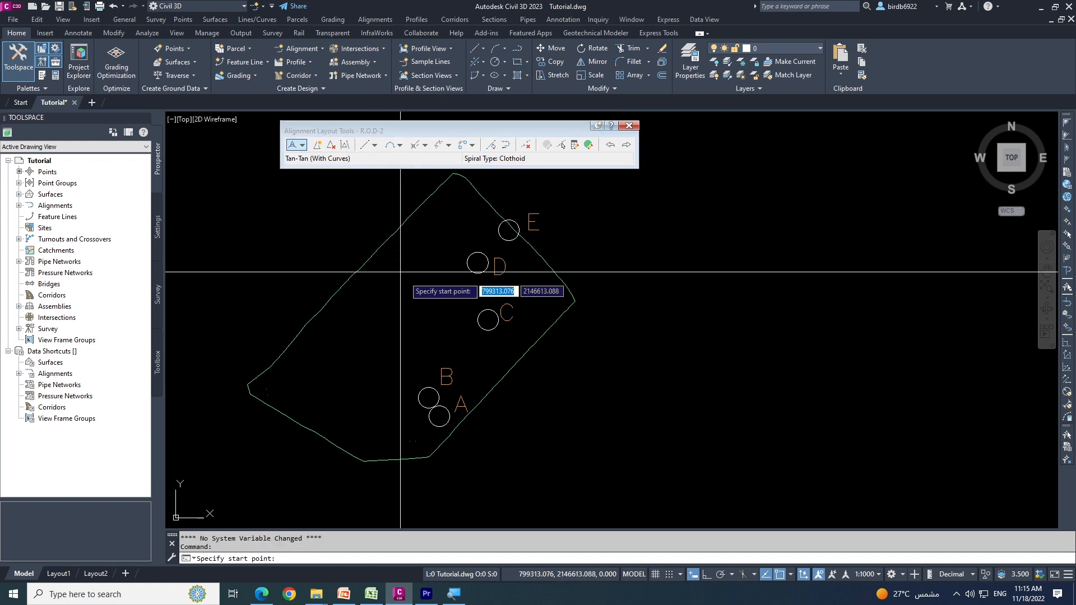
pyautogui.moveTo(472, 404); pyautogui.dragTo(428, 426, button='middle')
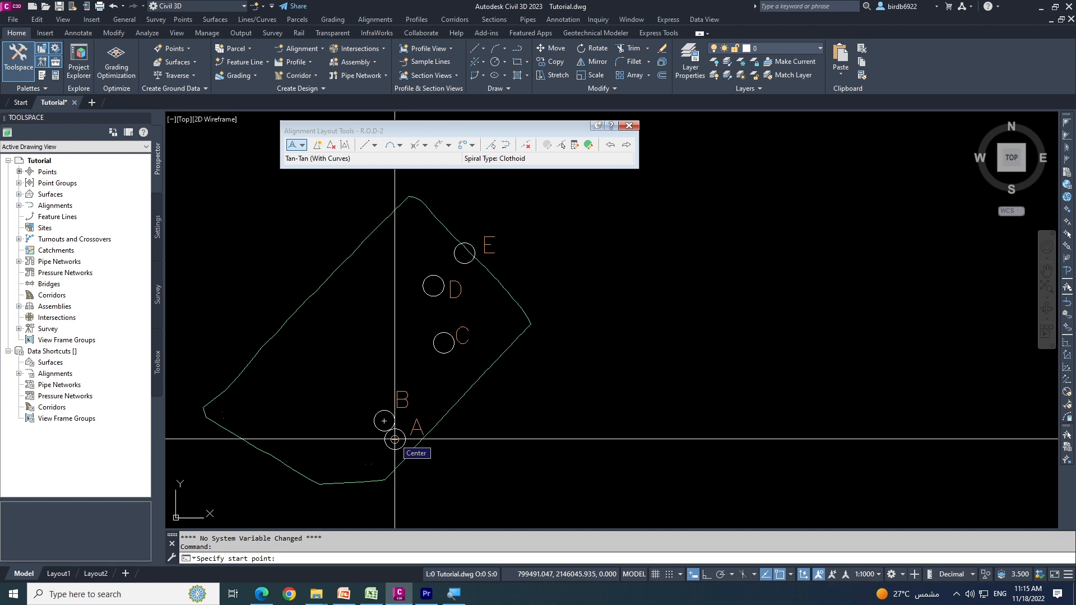
pyautogui.click(395, 439)
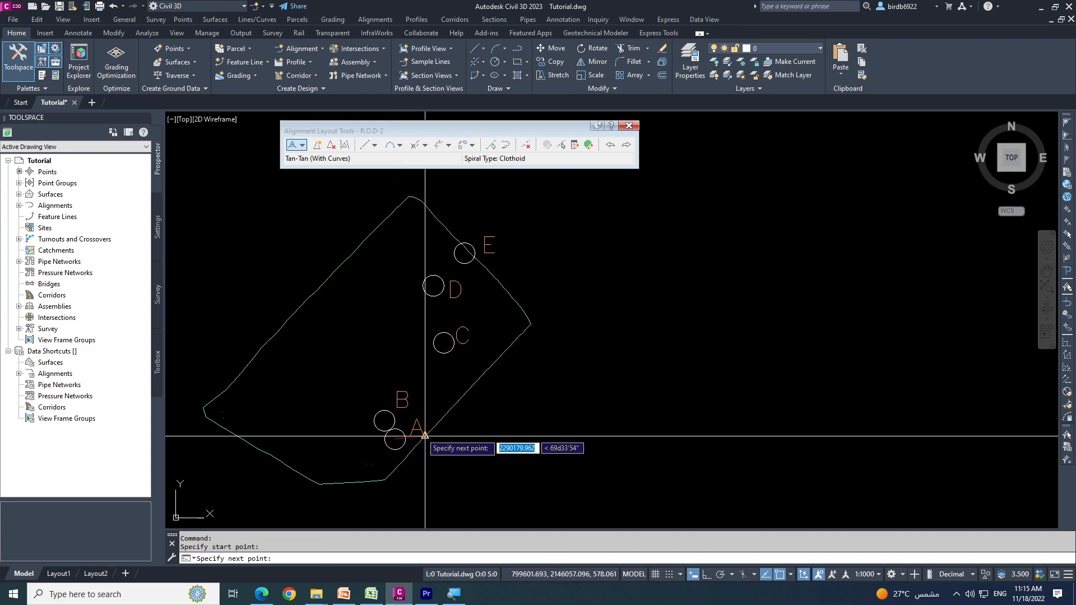
pyautogui.scroll(4, 390, 436)
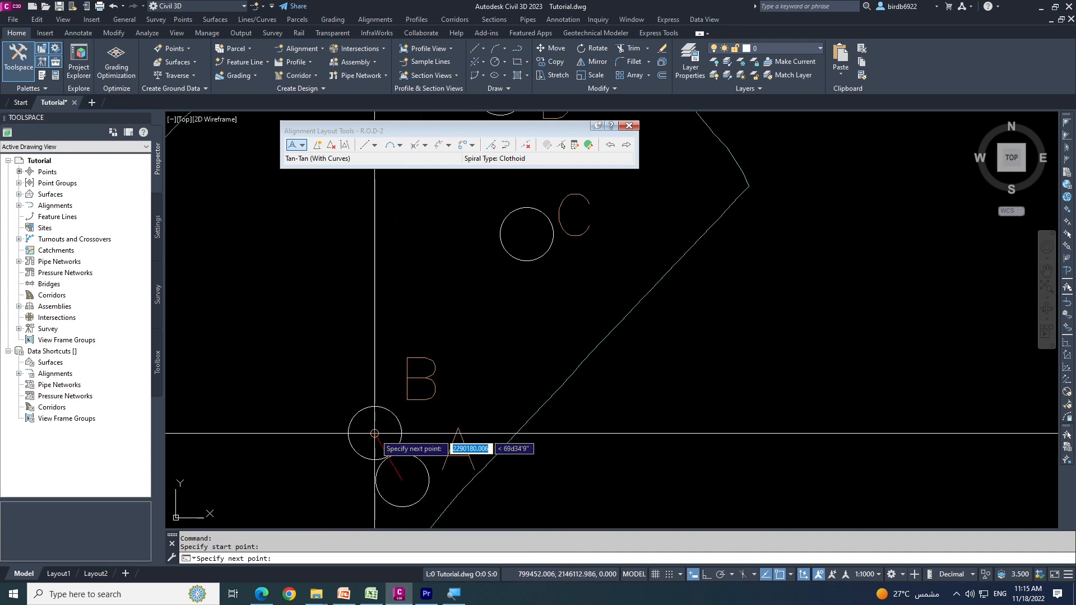
pyautogui.scroll(-2, 353, 437)
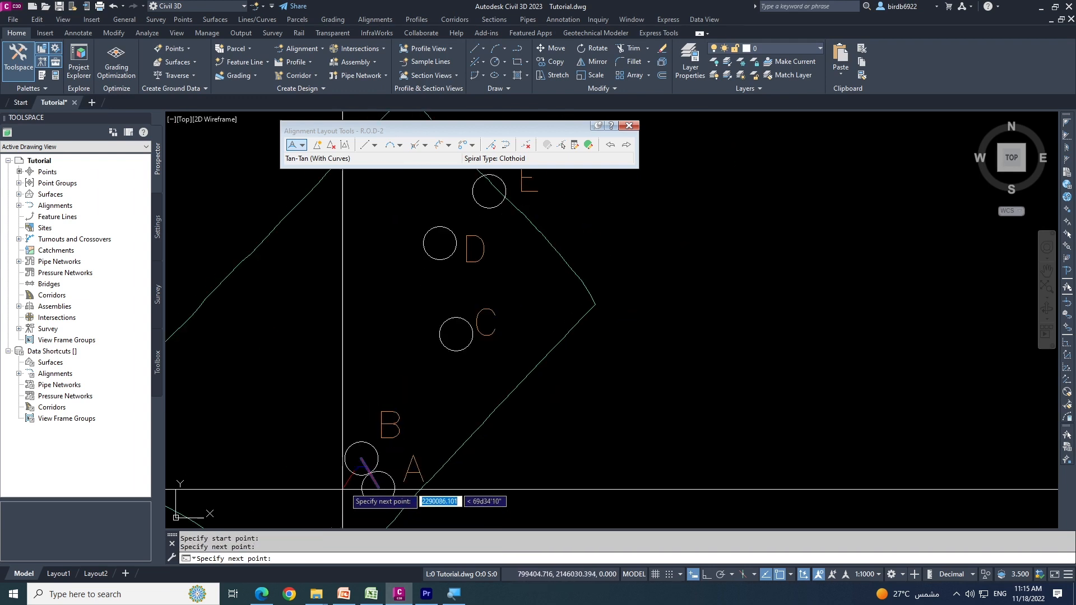
pyautogui.scroll(4, 465, 339)
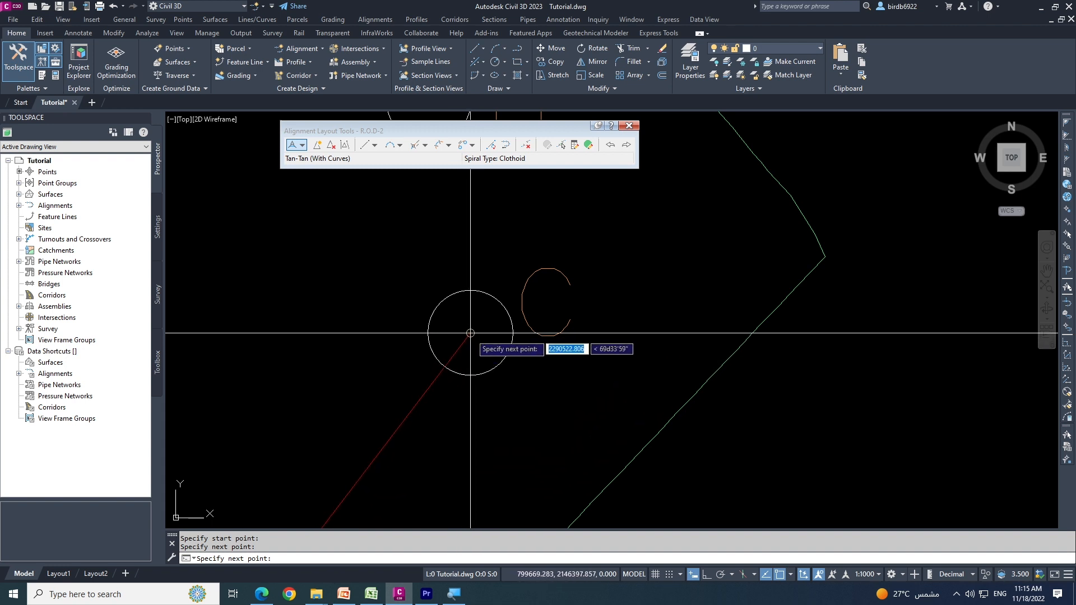
pyautogui.click(470, 333)
# - Continue the alignment through the centers of circles D and E, and finish the layout
pyautogui.scroll(-5, 479, 443)
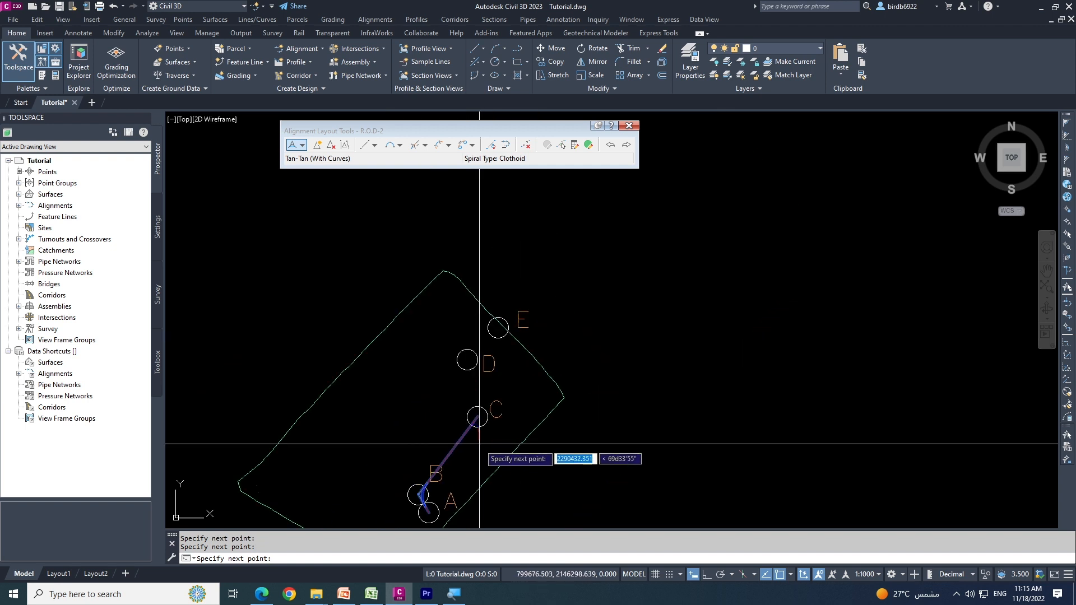
pyautogui.scroll(2, 461, 371)
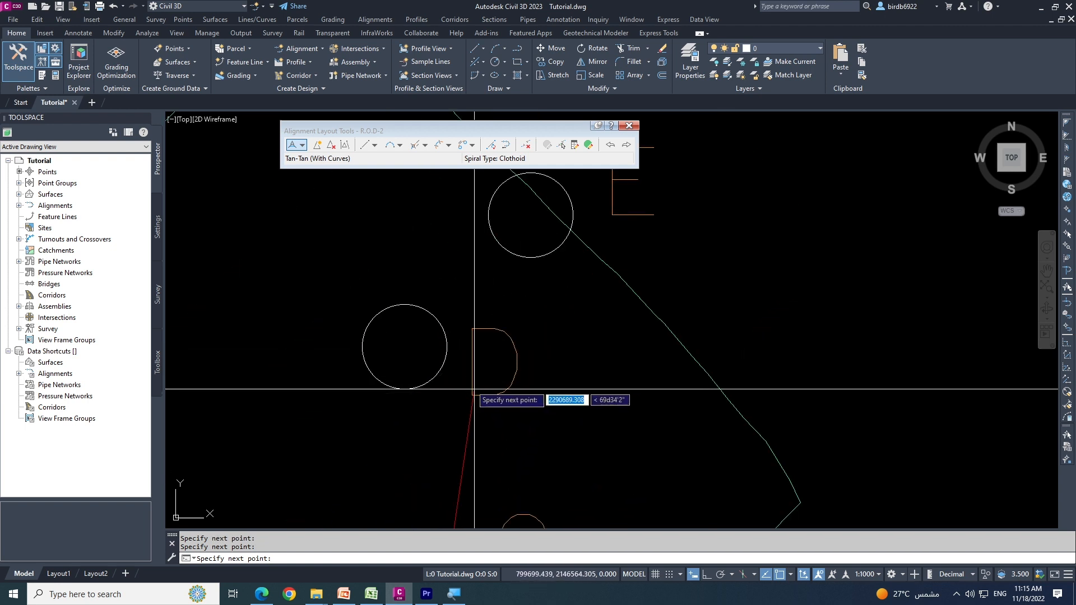
pyautogui.scroll(3, 442, 361)
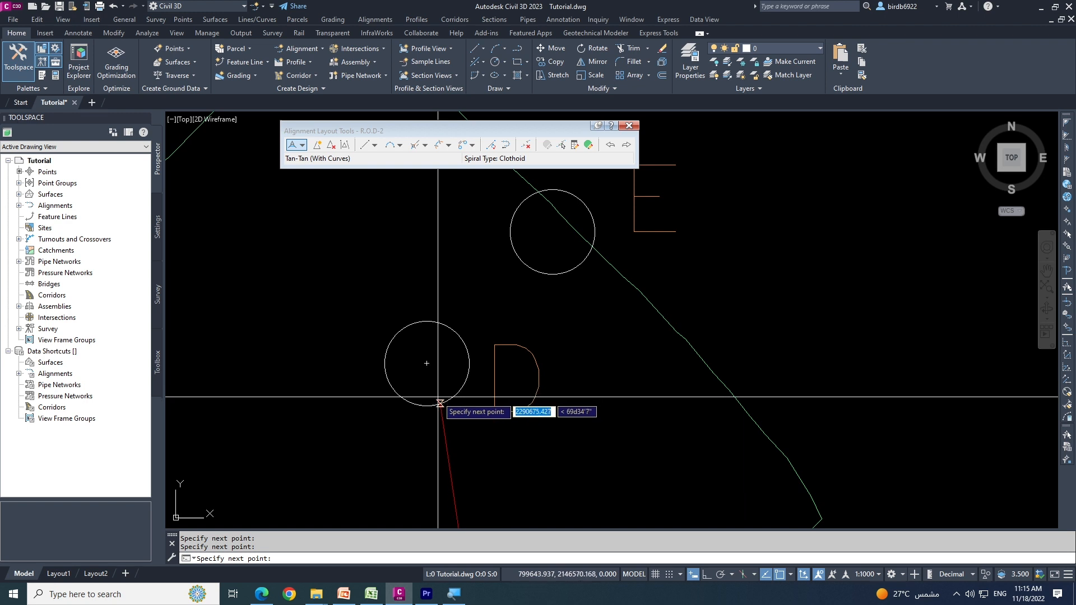
pyautogui.click(426, 364)
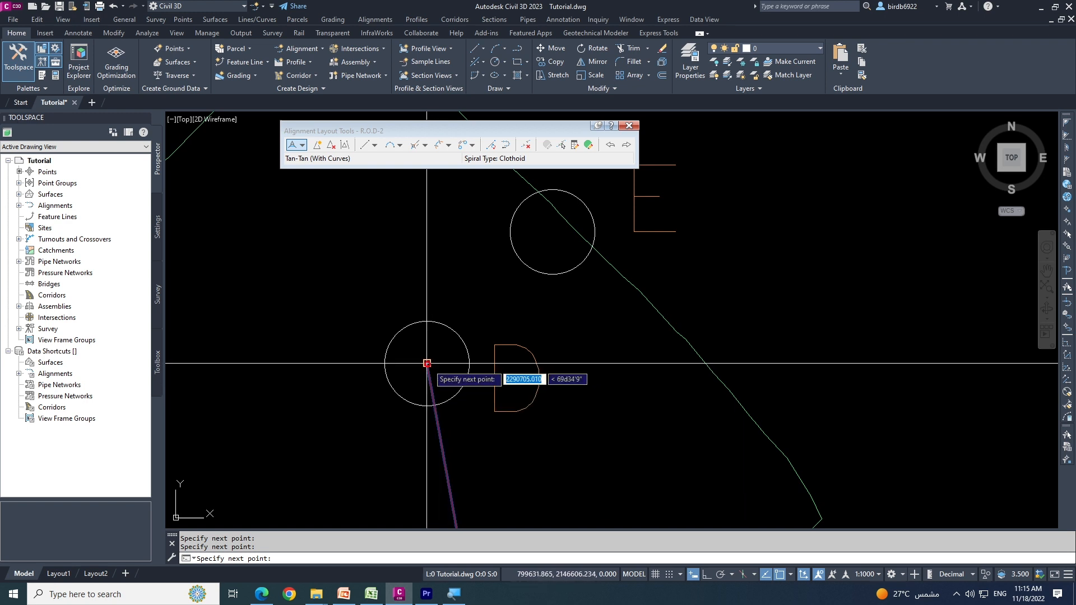
pyautogui.scroll(-3, 427, 364)
pyautogui.scroll(3, 446, 375)
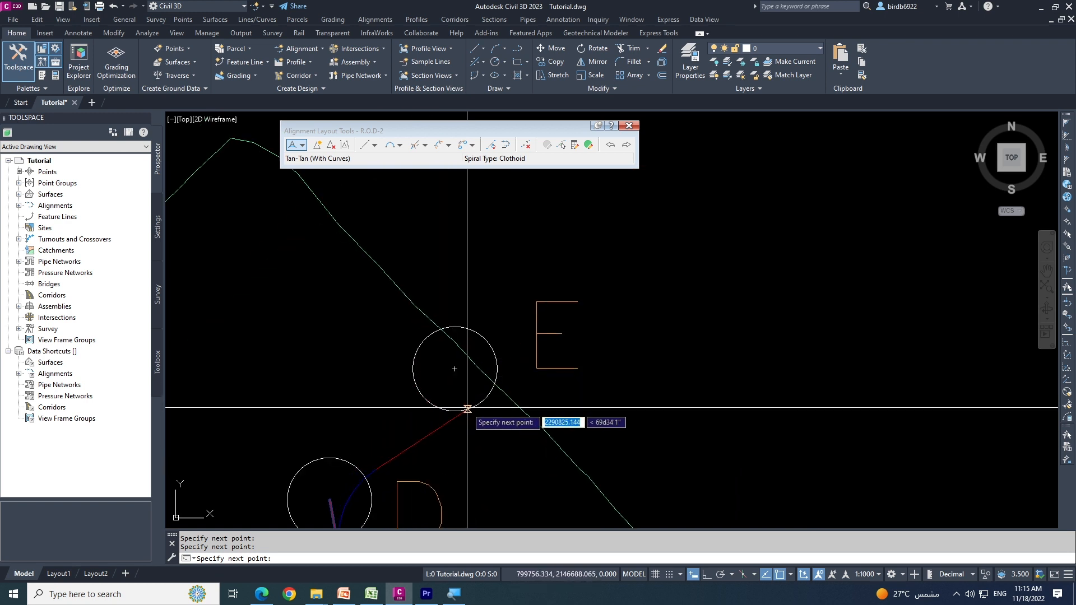
pyautogui.click(454, 369)
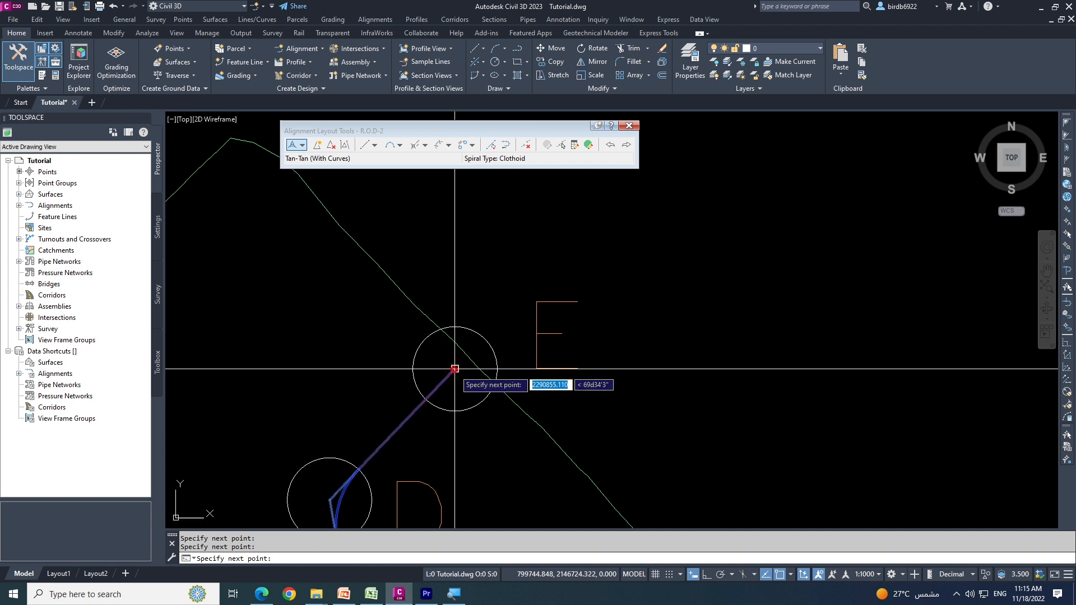
pyautogui.scroll(-2, 465, 358)
pyautogui.scroll(-2, 518, 384)
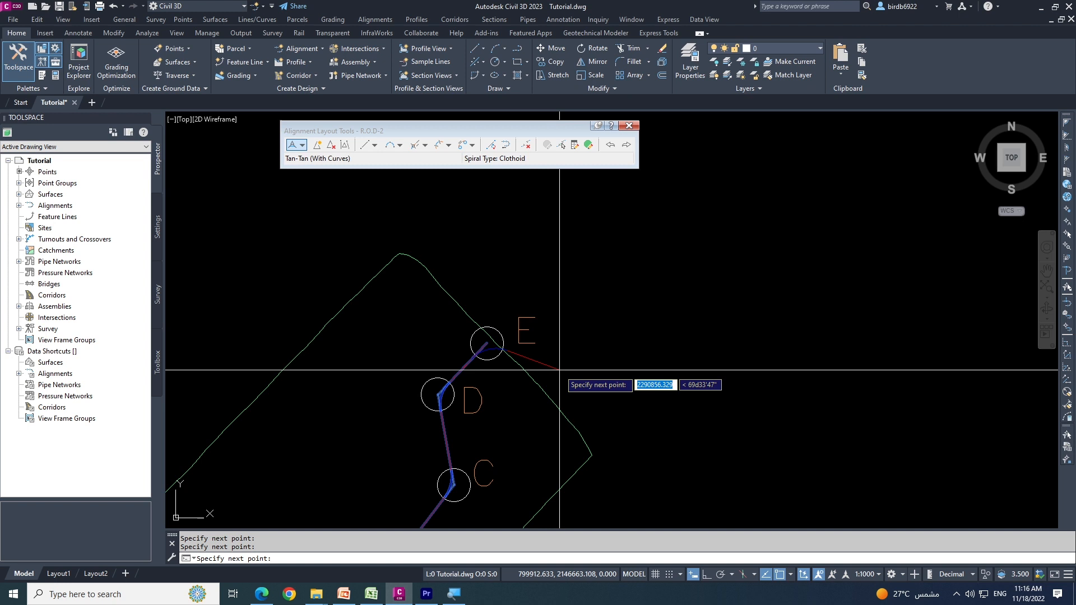
pyautogui.press('Return')
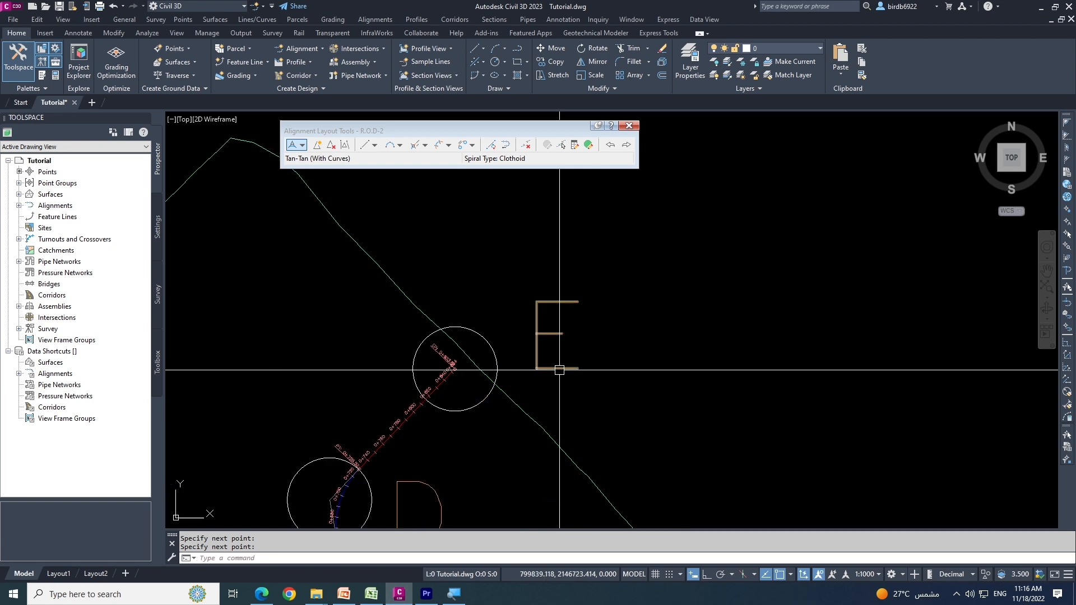
# - Examine the station and geometry point labels where the alignment begins, around circles A and B
pyautogui.scroll(-4, 566, 325)
pyautogui.scroll(8, 446, 416)
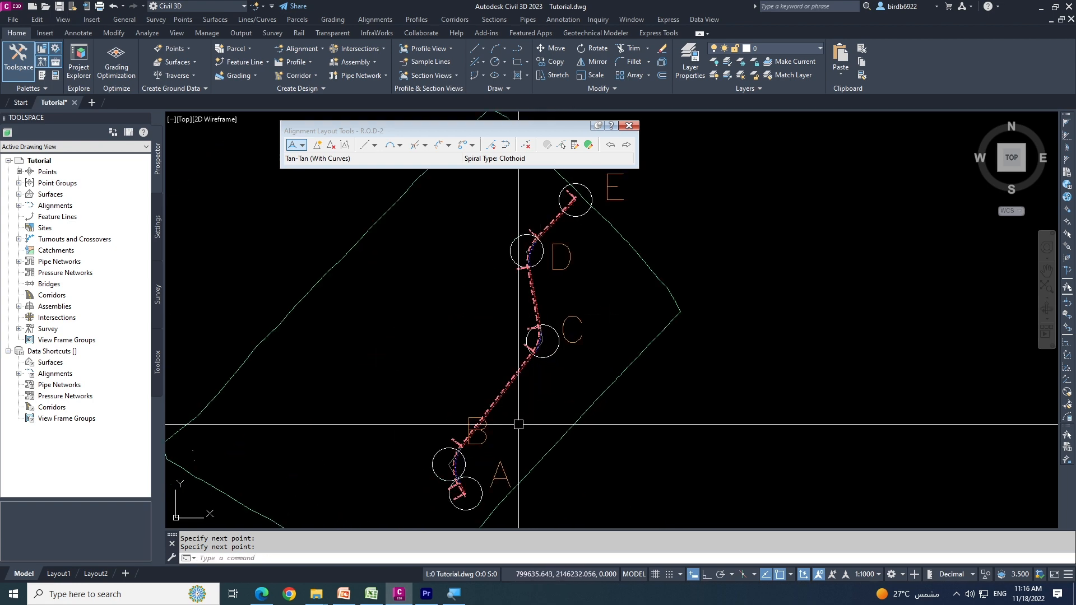
pyautogui.scroll(6, 447, 416)
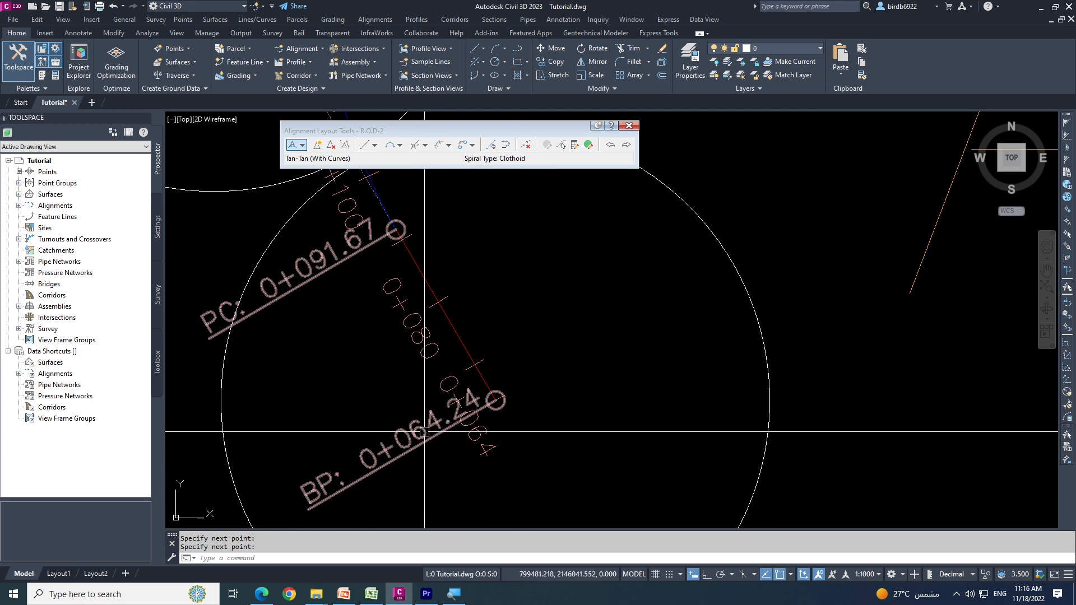
pyautogui.scroll(2, 429, 427)
pyautogui.scroll(-6, 519, 385)
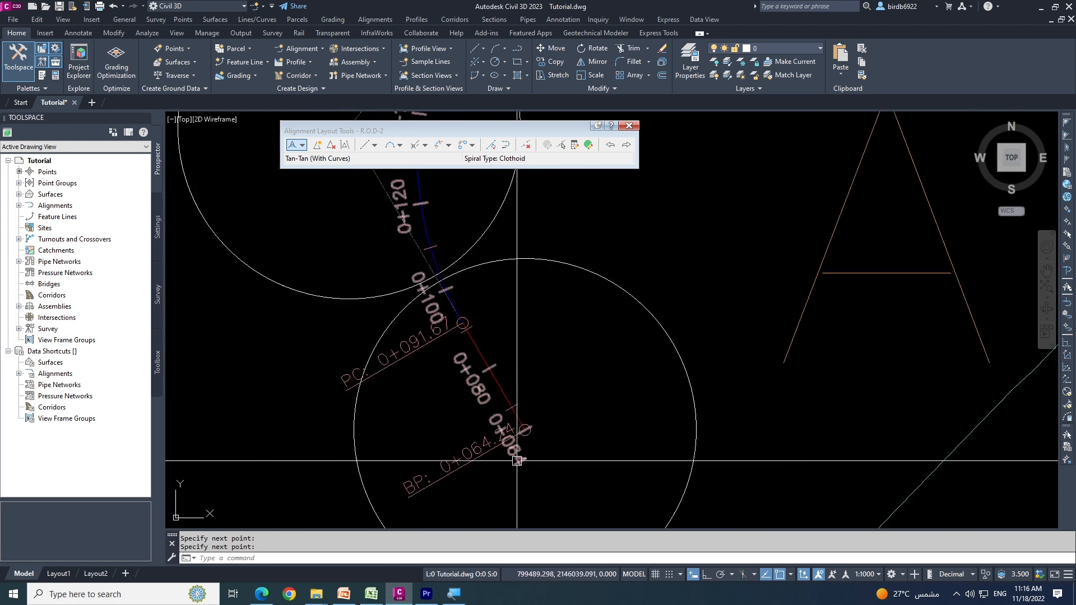
pyautogui.scroll(-4, 486, 315)
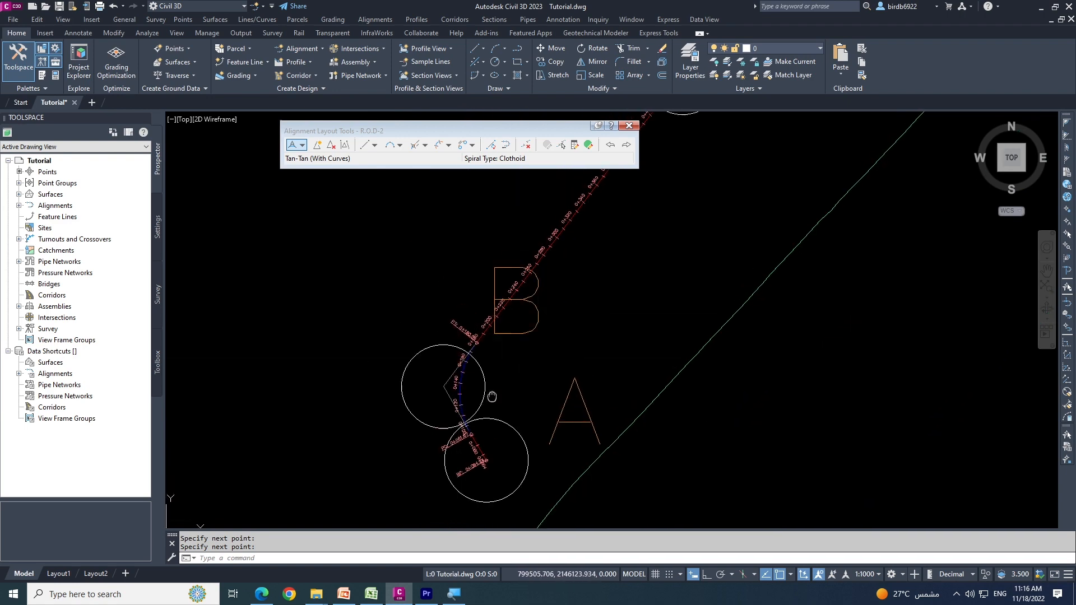
pyautogui.scroll(2, 612, 235)
pyautogui.scroll(3, 553, 318)
pyautogui.scroll(-4, 524, 430)
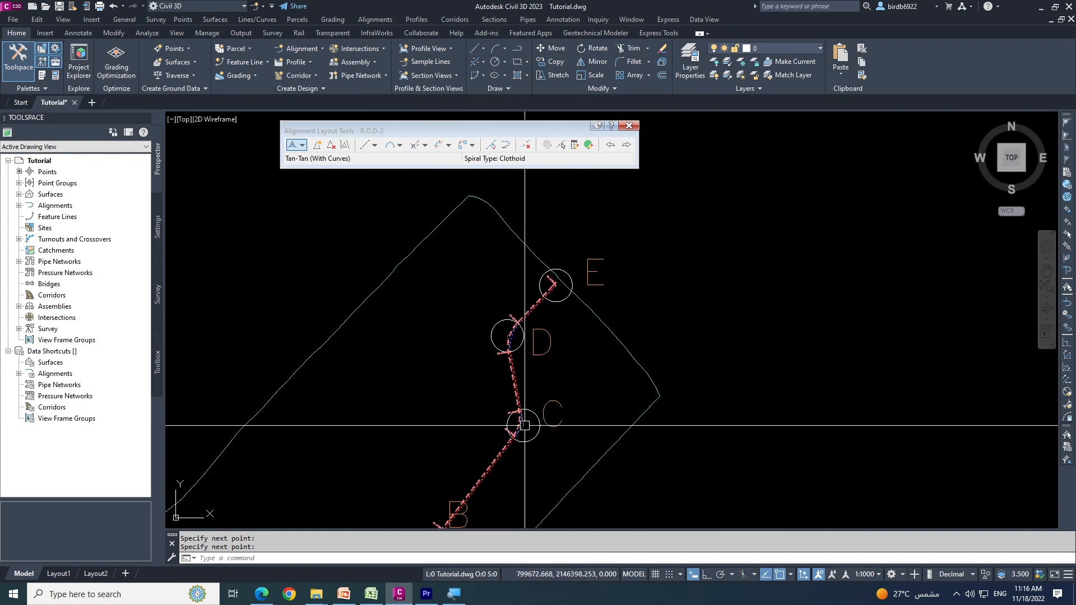
# - Examine the end point station label of the alignment at circle E
pyautogui.scroll(2, 521, 332)
pyautogui.moveTo(608, 256); pyautogui.dragTo(555, 345, button='middle')
pyautogui.scroll(3, 564, 302)
pyautogui.scroll(2, 589, 359)
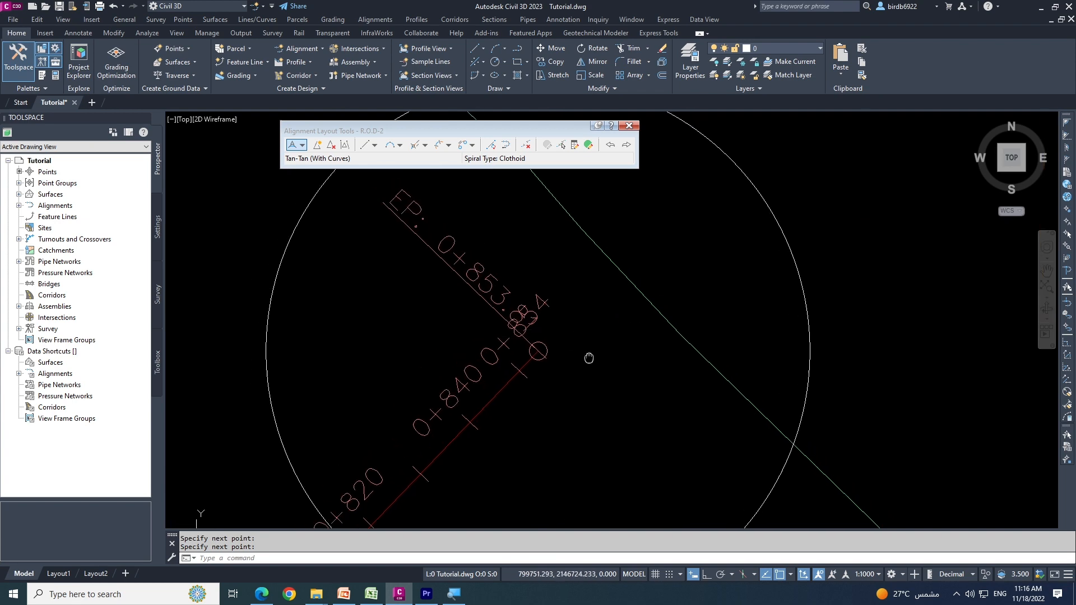
pyautogui.scroll(-1, 591, 361)
pyautogui.scroll(3, 546, 353)
pyautogui.scroll(-1, 538, 313)
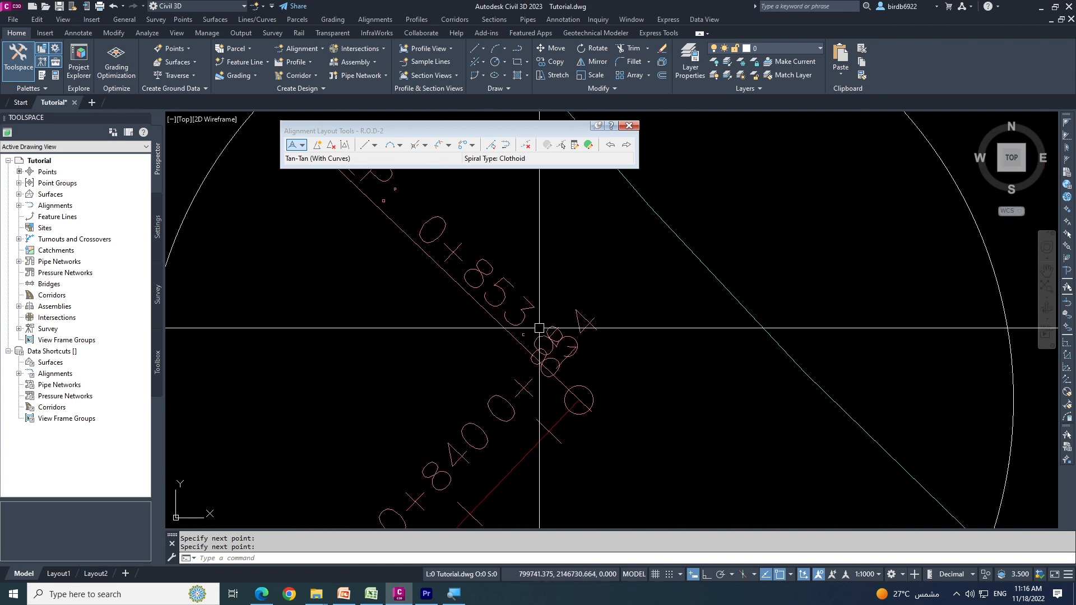
pyautogui.scroll(-7, 588, 303)
pyautogui.scroll(-2, 592, 292)
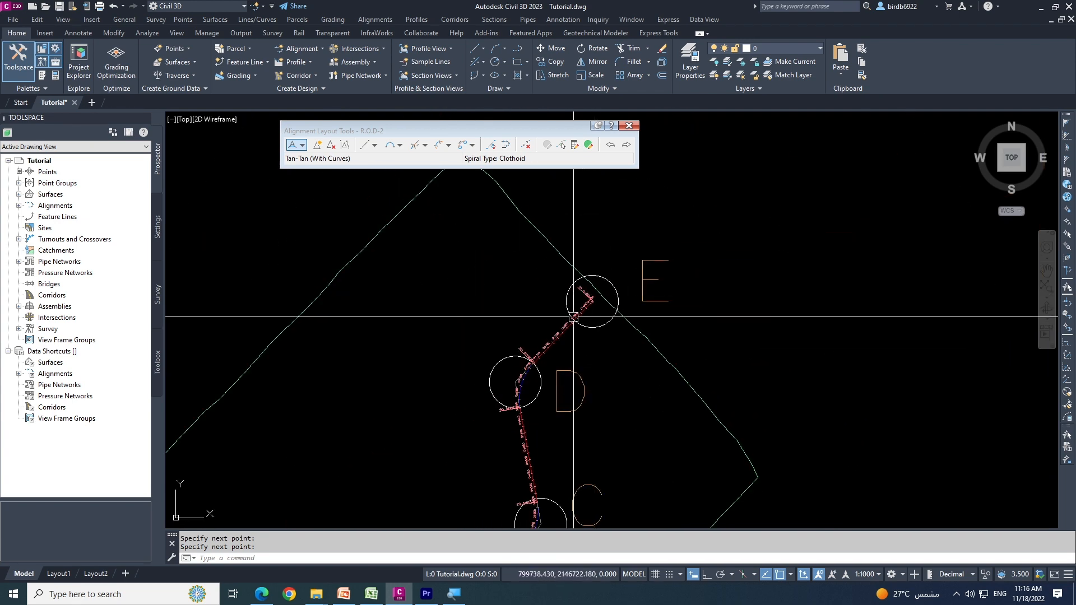
pyautogui.moveTo(536, 420); pyautogui.dragTo(502, 312, button='middle')
# - Close the Alignment Layout Tools with the whole R.O.D-2 alignment in view
pyautogui.scroll(-4, 517, 359)
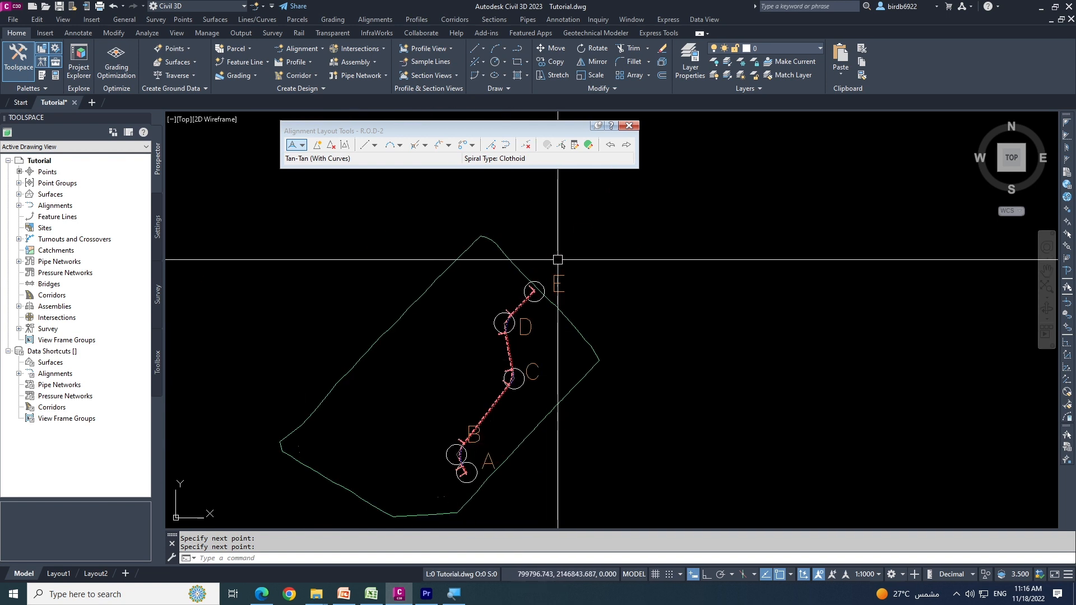
pyautogui.moveTo(511, 436); pyautogui.dragTo(533, 418, button='middle')
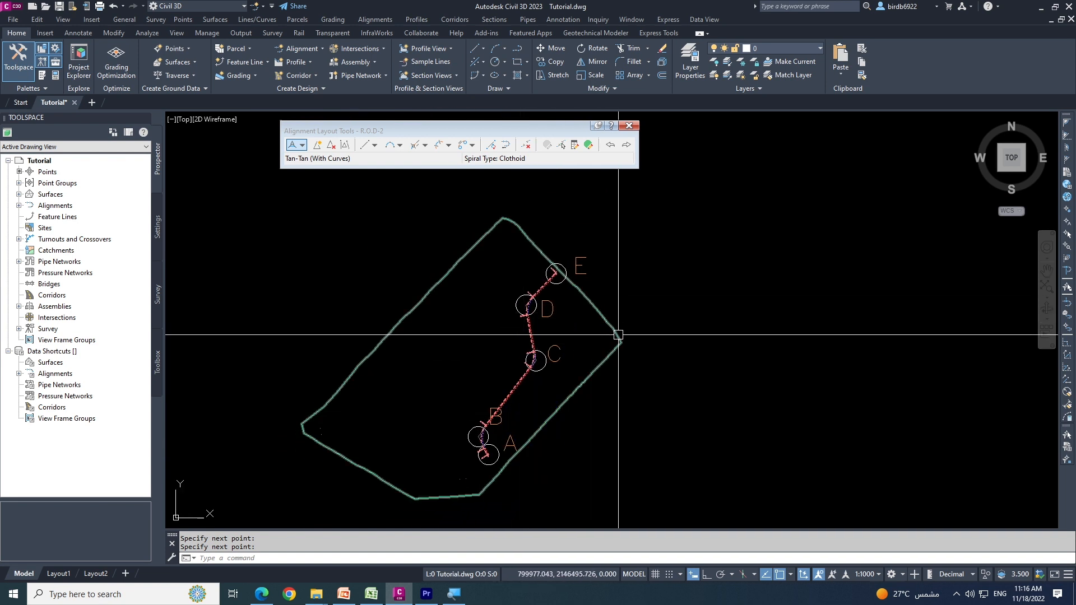
pyautogui.click(632, 127)
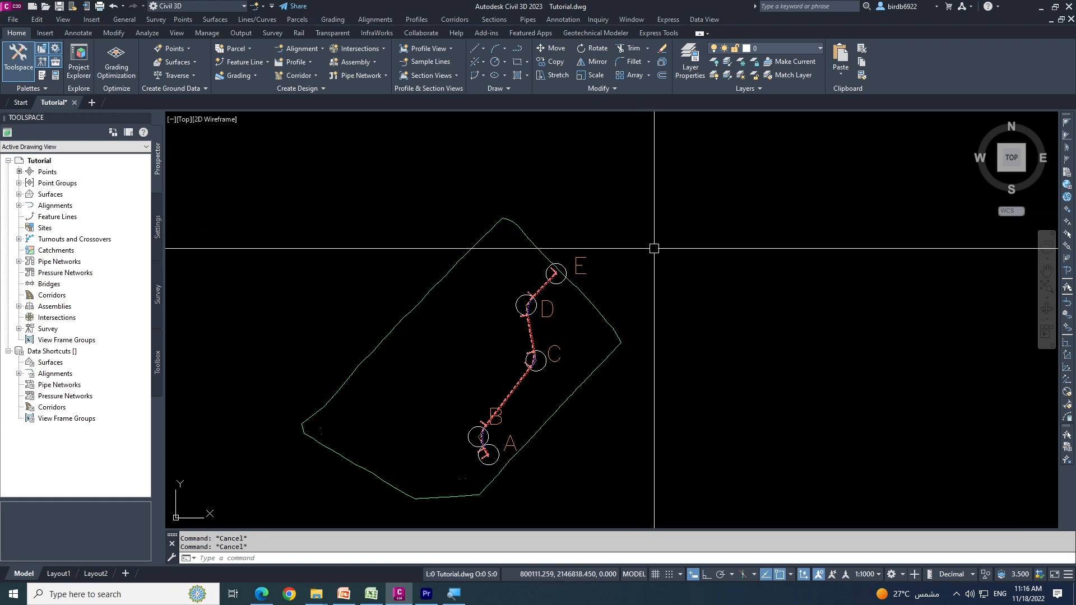
# - Check the Exercise 20 Creating Alignments slide in PowerPoint and return to the Civil 3D drawing
pyautogui.click(345, 594)
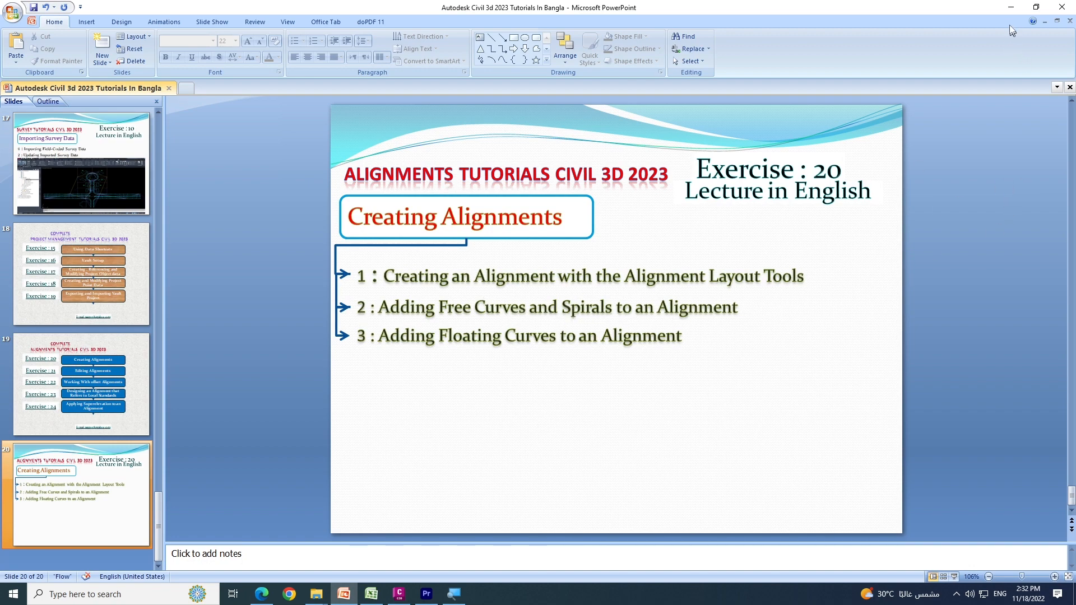
pyautogui.click(1011, 7)
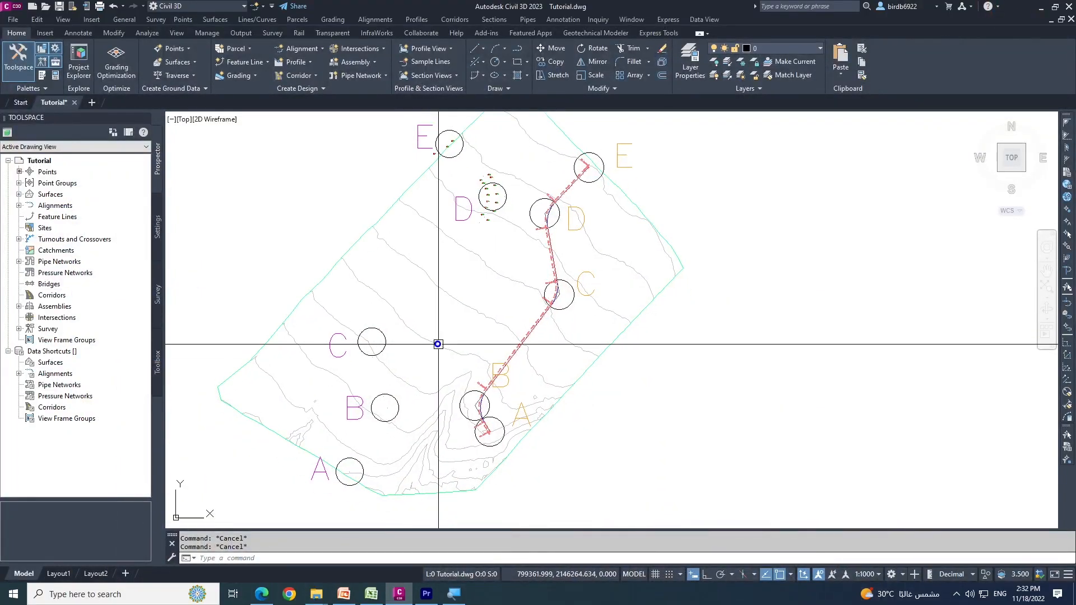
pyautogui.moveTo(438, 344); pyautogui.dragTo(438, 359, button='middle')
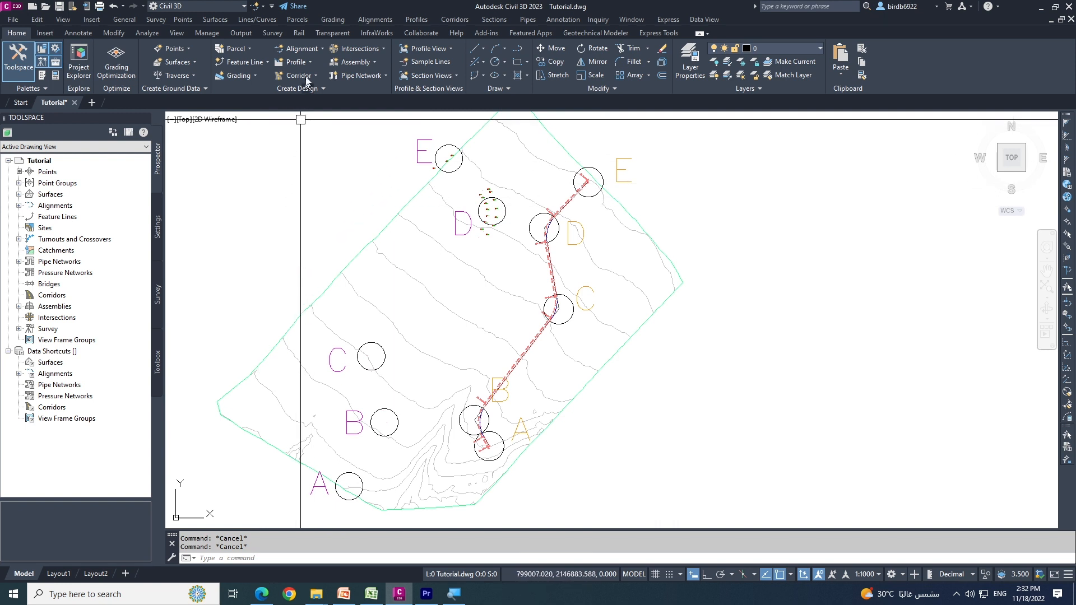
# - Start a new centerline alignment with the Alignment Creation Tools and name it R.O.D-1
pyautogui.click(322, 49)
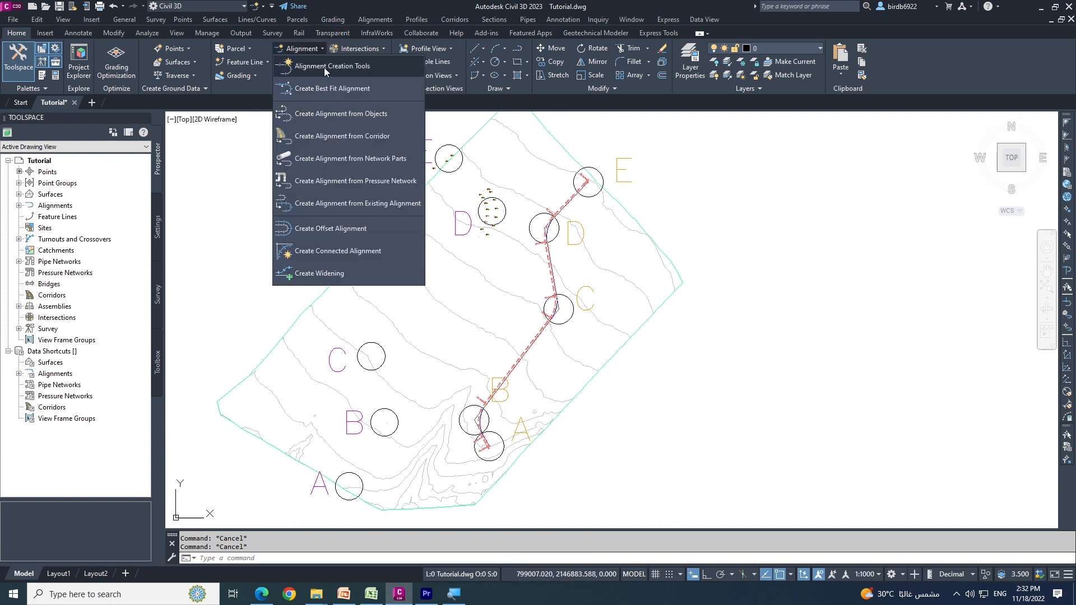
pyautogui.click(328, 68)
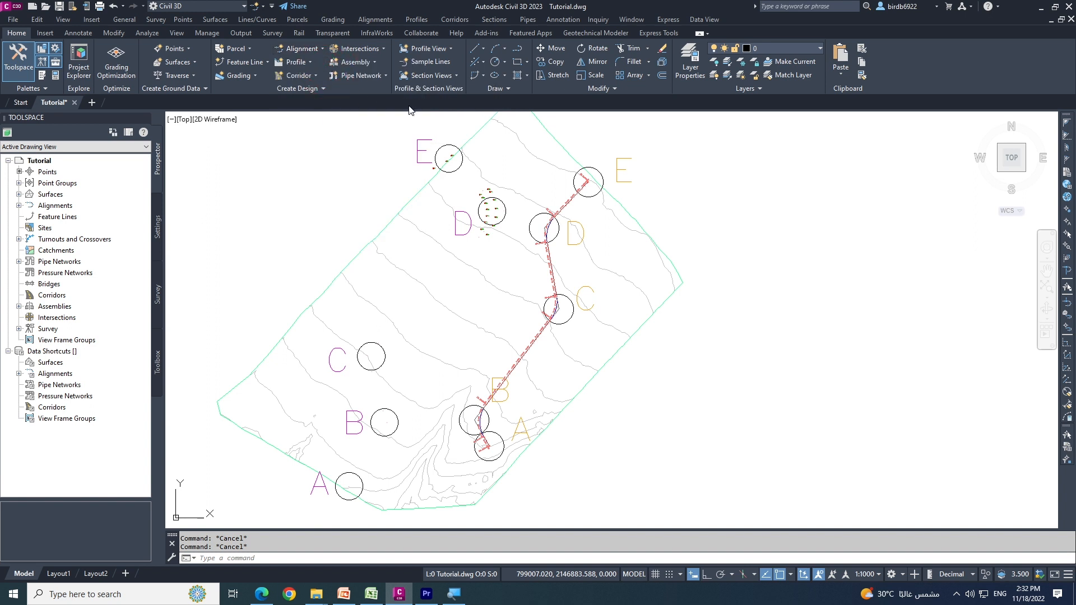
pyautogui.moveTo(829, 106); pyautogui.dragTo(837, 93)
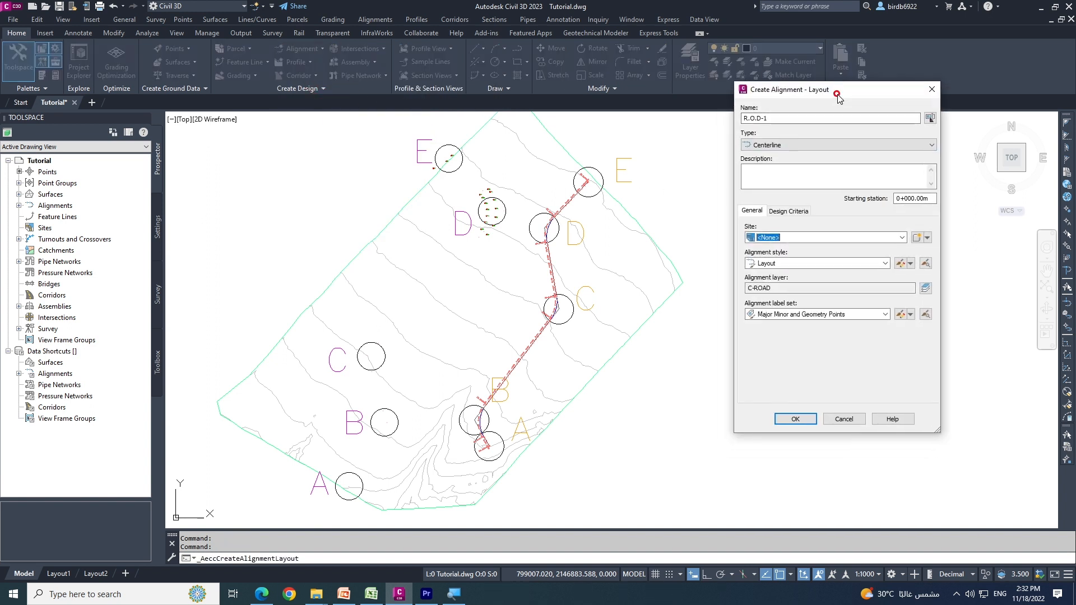
pyautogui.click(769, 119)
pyautogui.press('BackSpace')
pyautogui.press('BackSpace')
# - Apply the Major Minor and Geometry Points label set with 25 m major and 100 m minor station increments
pyautogui.click(899, 315)
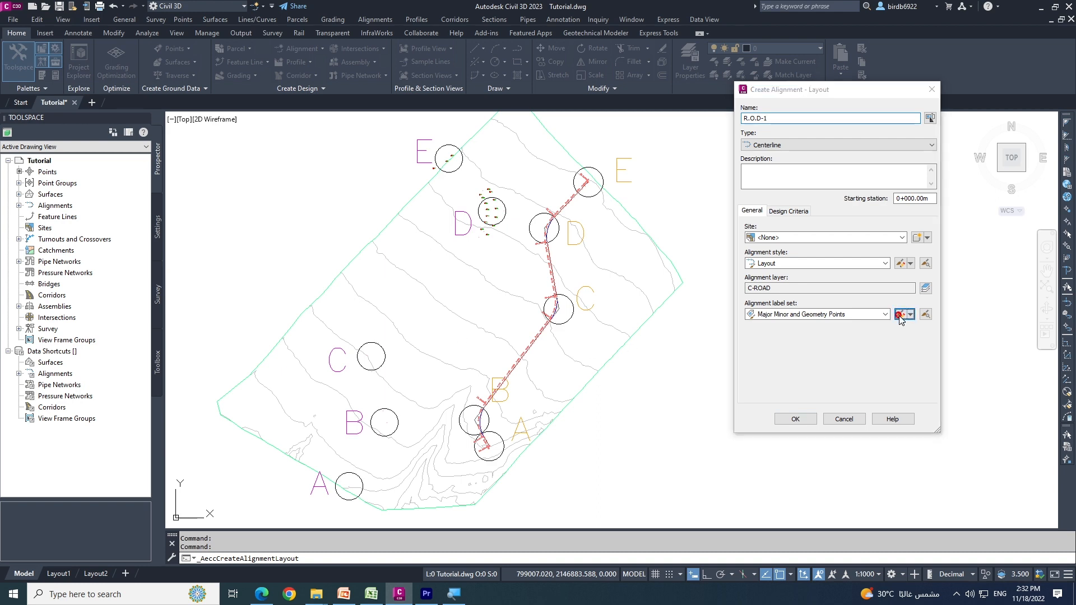
pyautogui.click(833, 295)
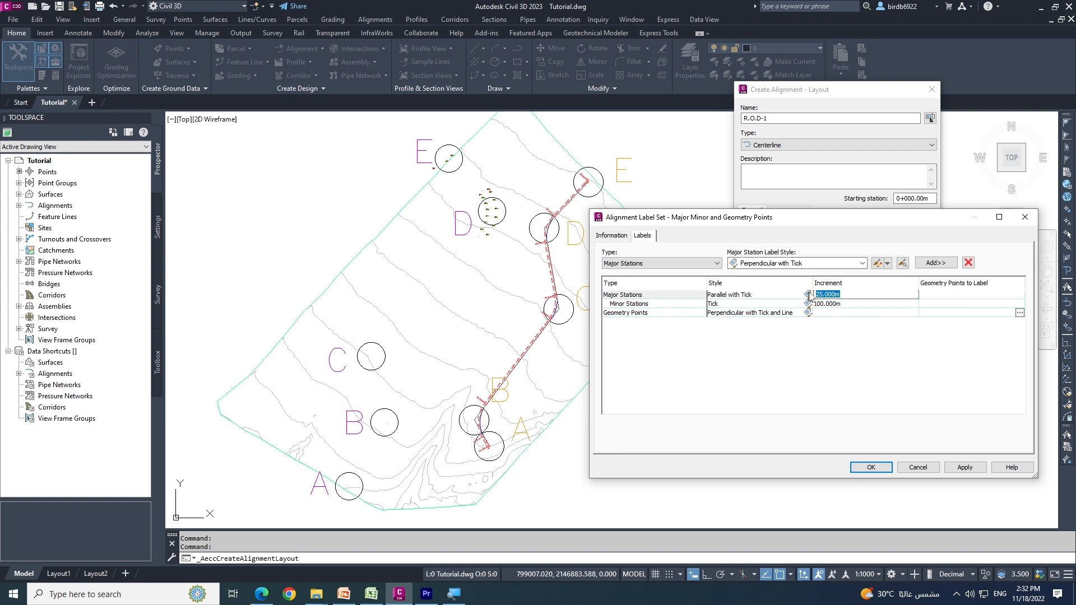
pyautogui.click(649, 306)
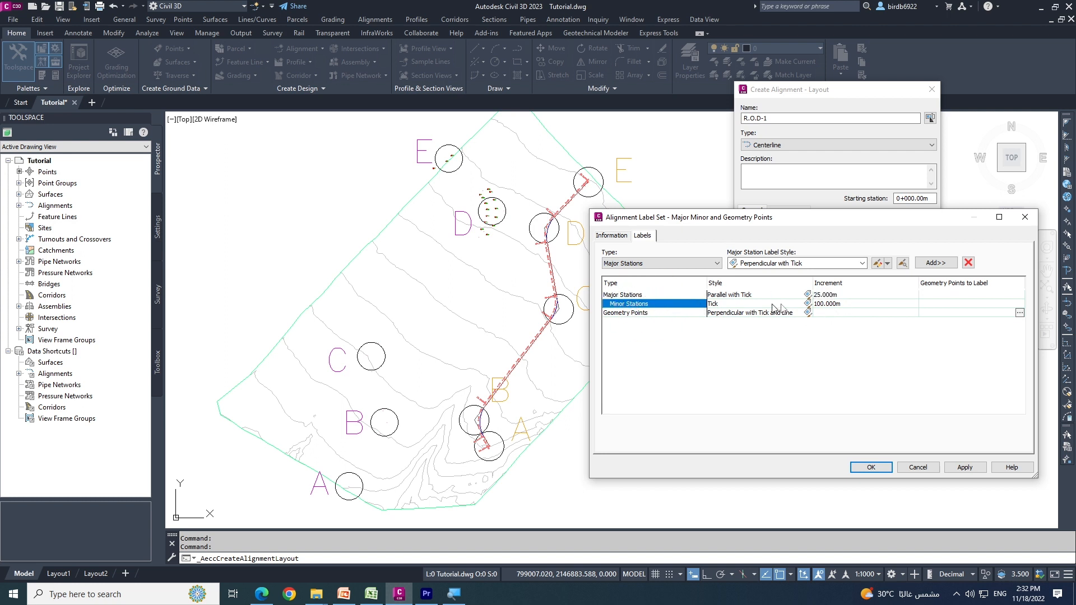
pyautogui.click(860, 304)
pyautogui.click(838, 295)
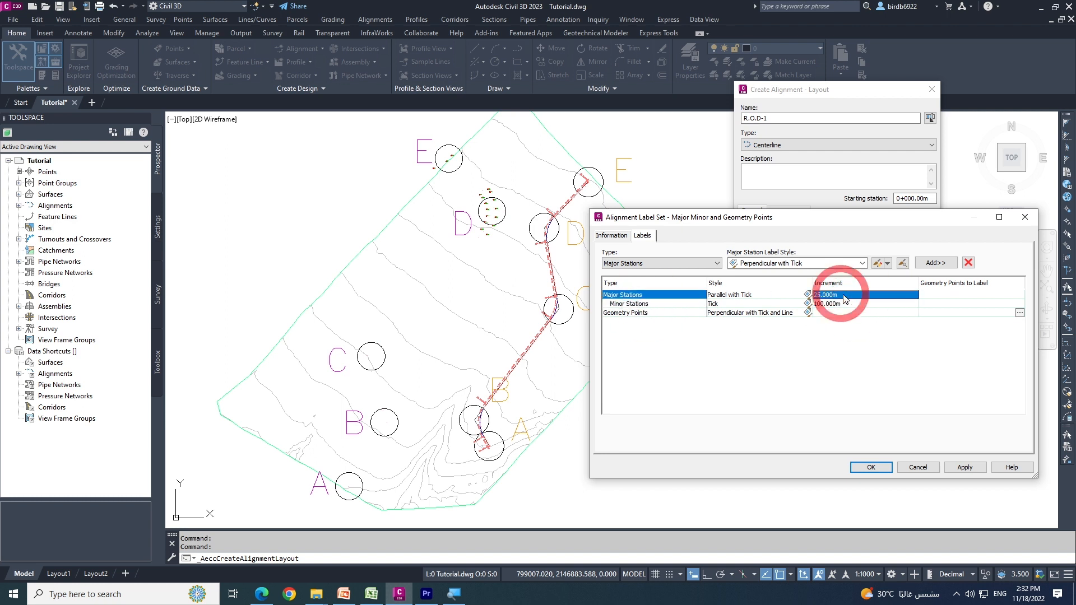
pyautogui.click(852, 304)
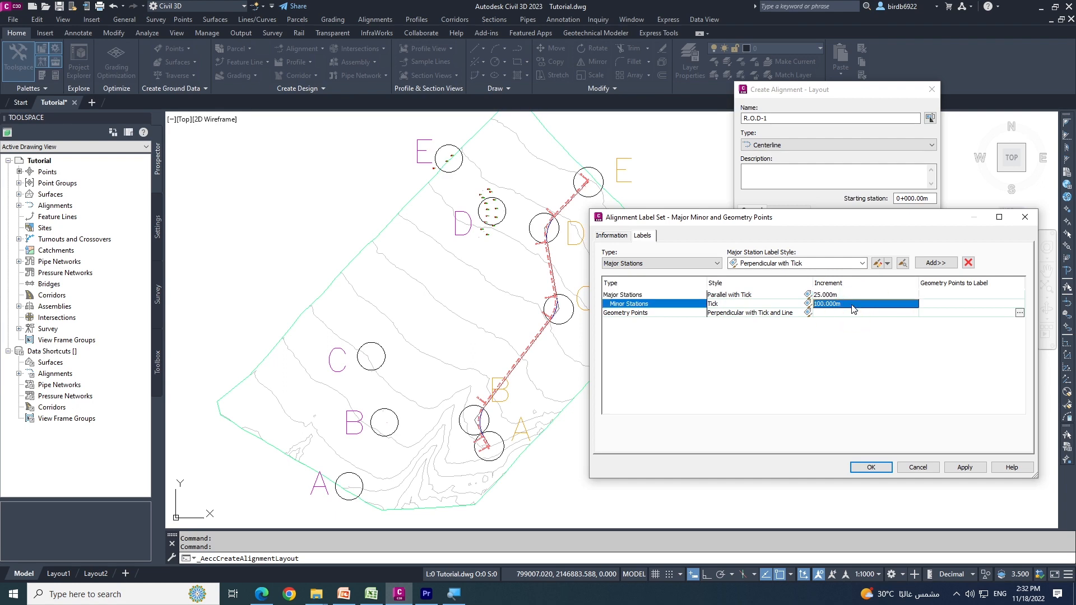
pyautogui.click(965, 468)
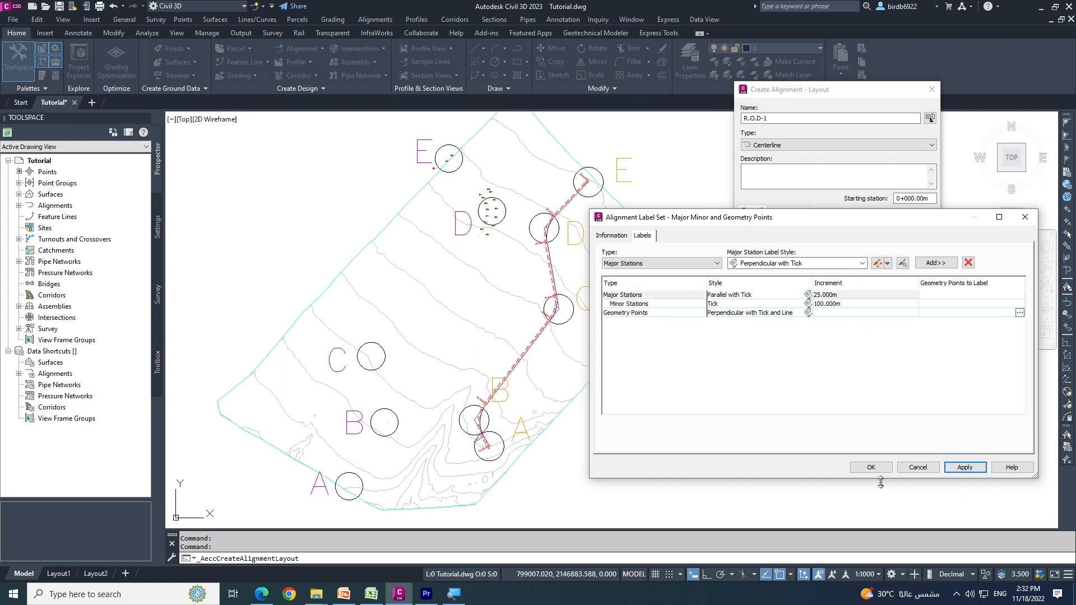
pyautogui.click(870, 468)
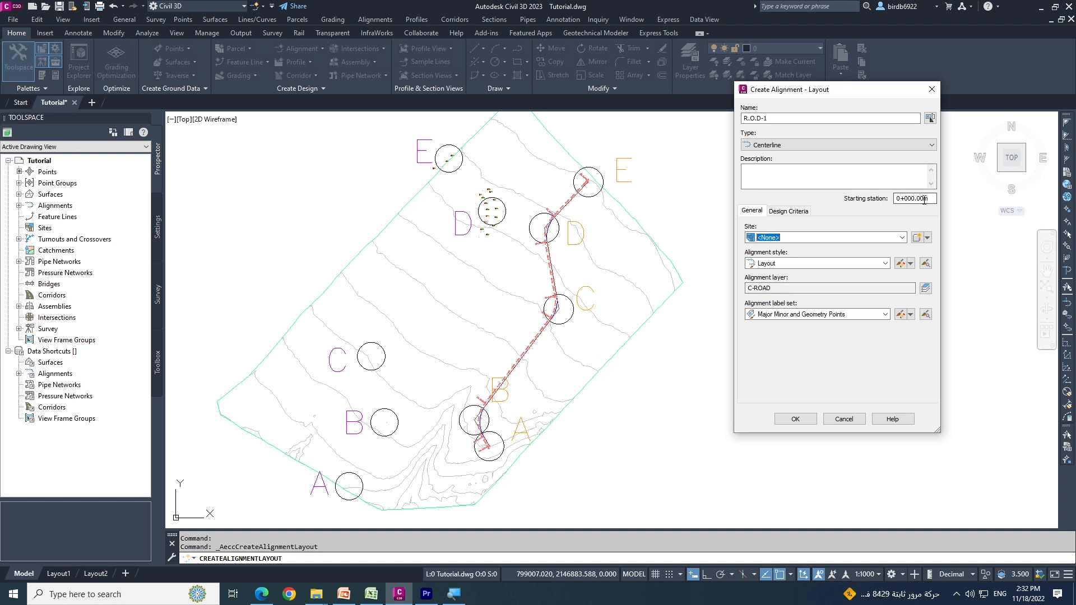
# - Check the design criteria and accept the general settings for the R.O.D-1 alignment
pyautogui.click(790, 211)
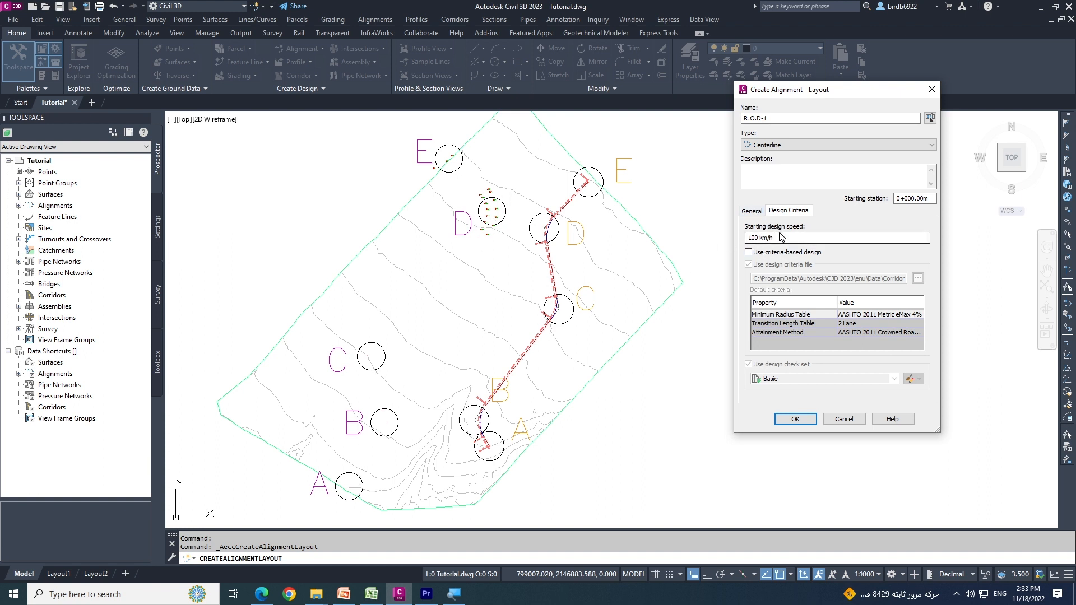
pyautogui.click(753, 212)
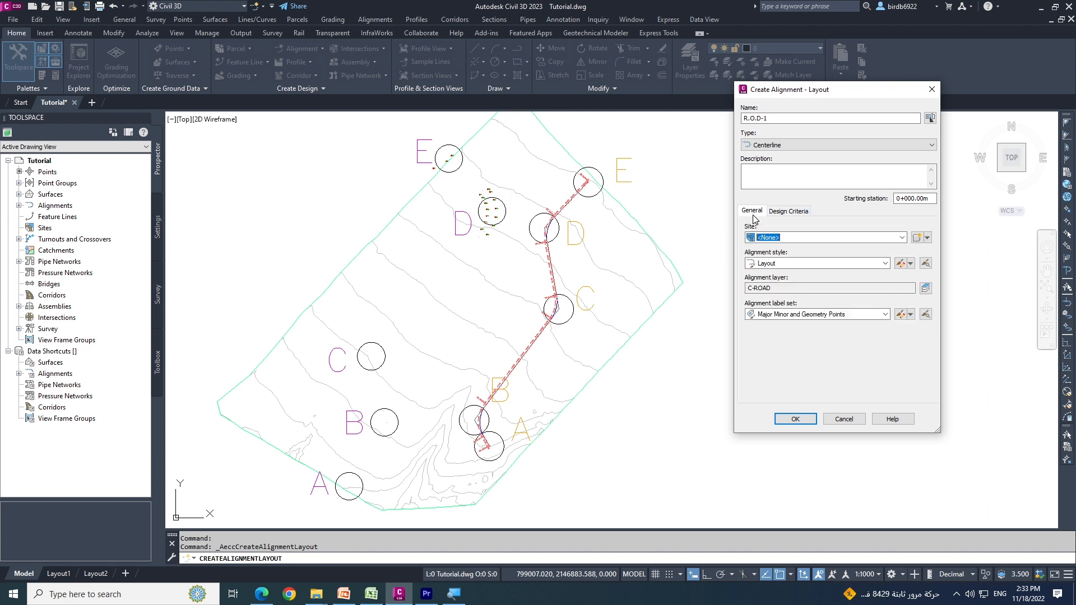
pyautogui.click(795, 419)
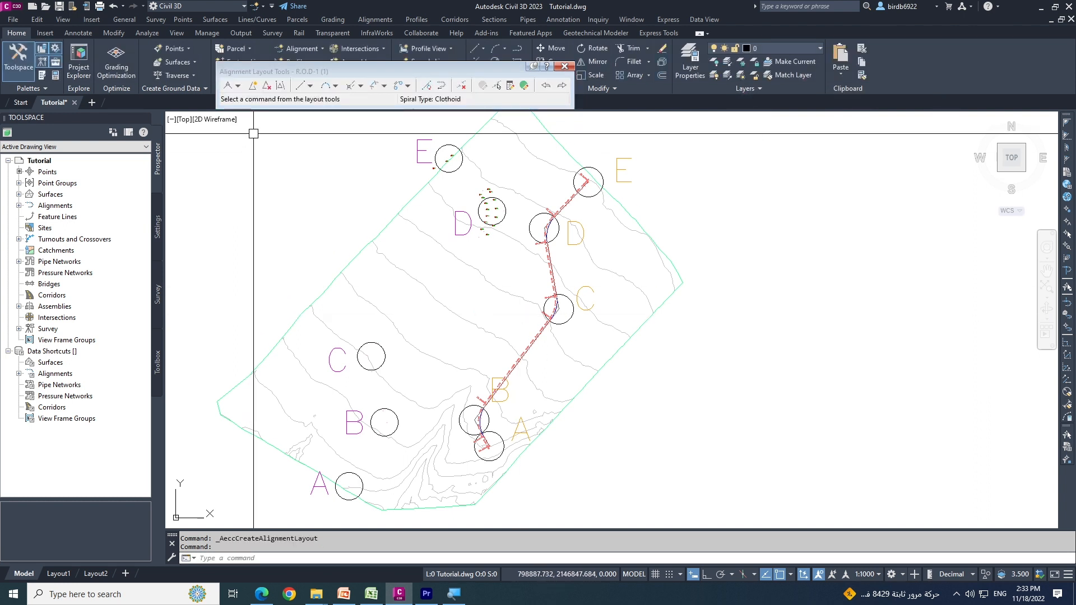
# - Start the R.O.D-1 layout with a Tangent-Tangent (No curves) segment from the centre of purple circle A to circle B
pyautogui.click(239, 86)
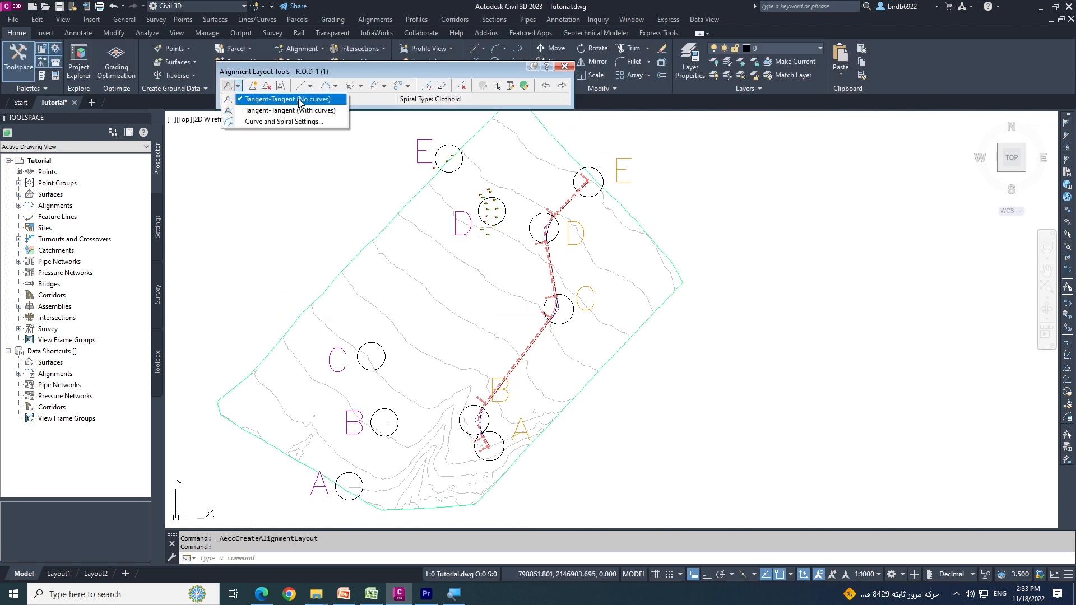
pyautogui.click(277, 102)
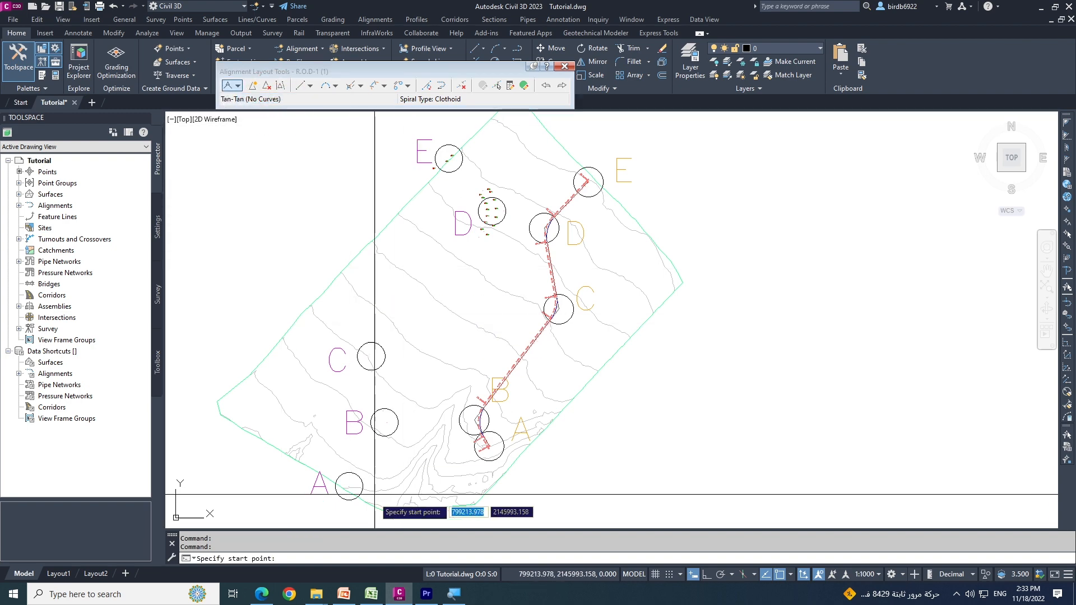
pyautogui.scroll(3, 359, 502)
pyautogui.click(344, 477)
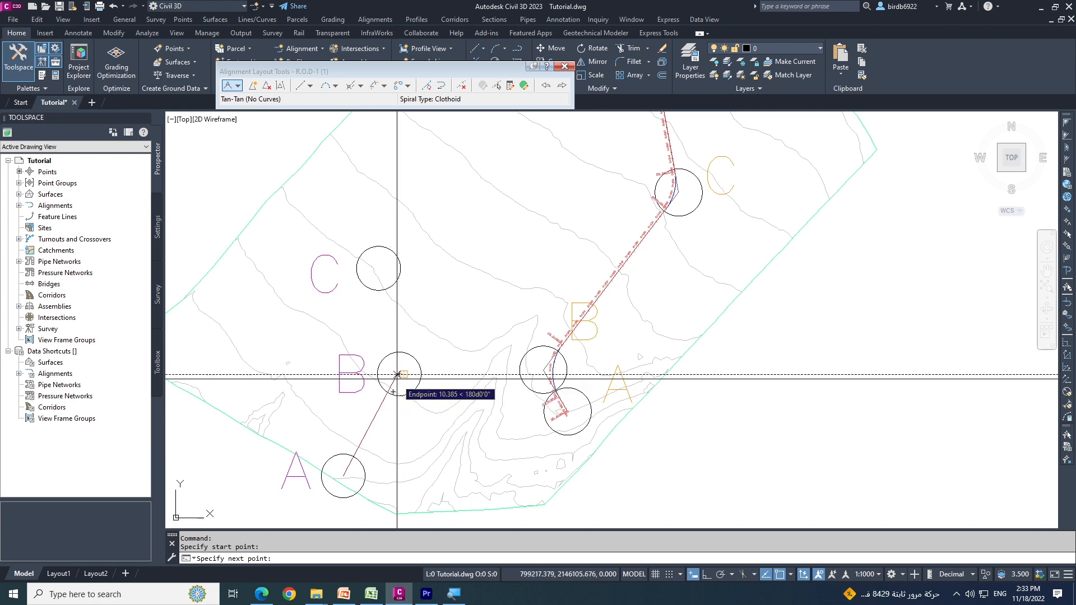
pyautogui.click(401, 374)
# - Continue the tangents through the centres of purple circles C and D and finish the layout there
pyautogui.moveTo(399, 299); pyautogui.dragTo(457, 363, button='middle')
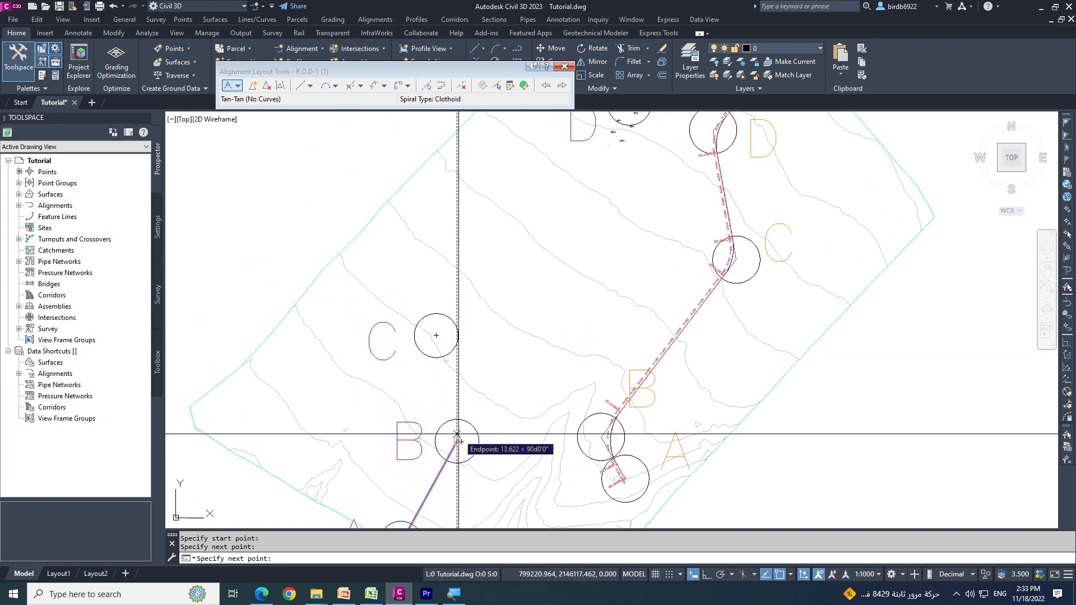
pyautogui.scroll(4, 443, 359)
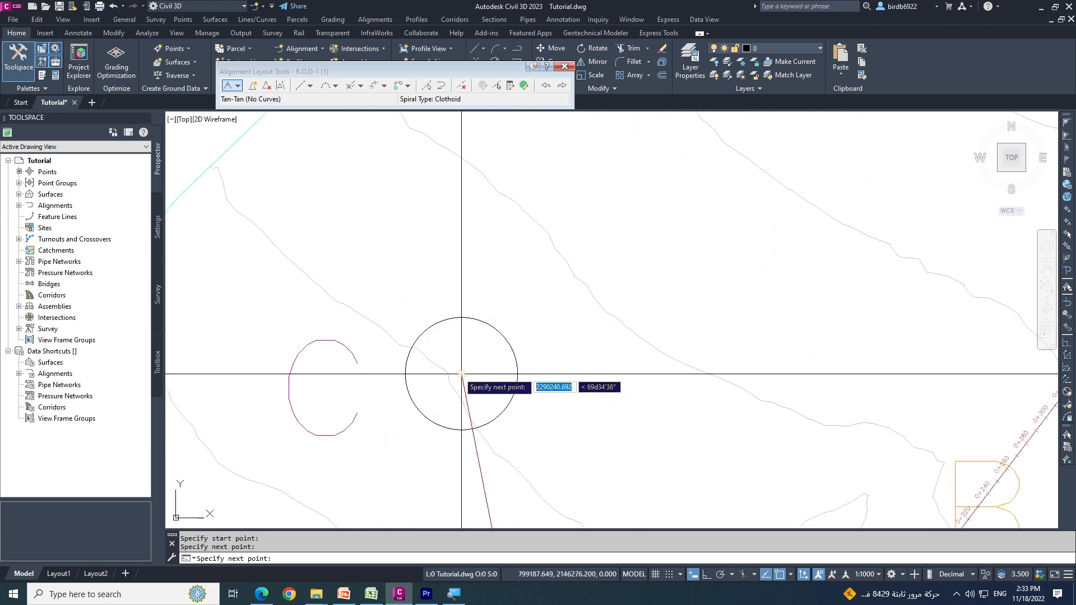
pyautogui.click(461, 375)
pyautogui.scroll(-5, 461, 374)
pyautogui.scroll(8, 481, 347)
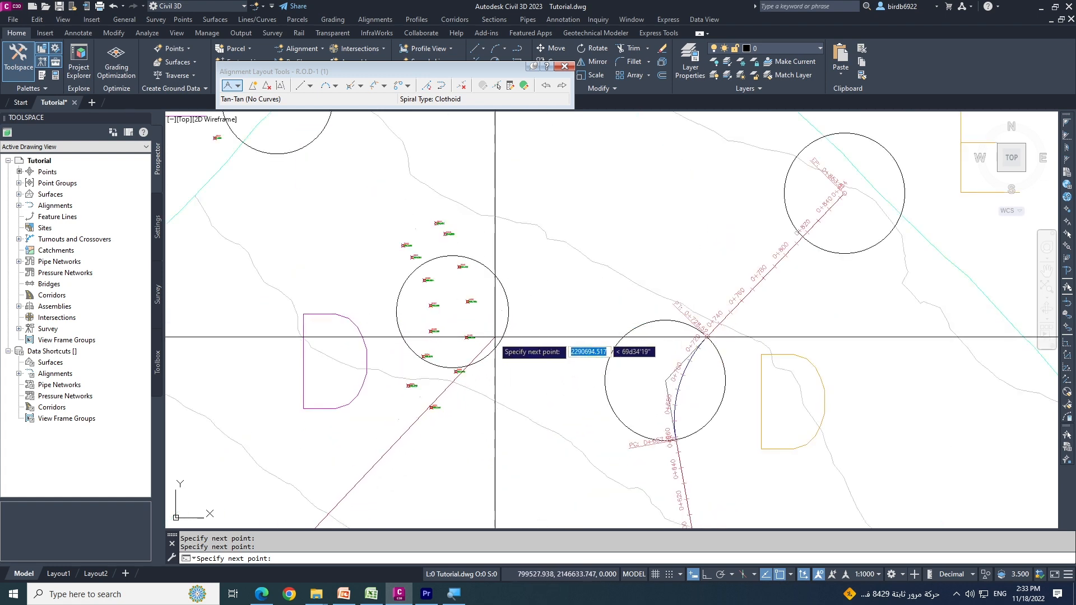
pyautogui.click(453, 312)
pyautogui.scroll(-4, 504, 288)
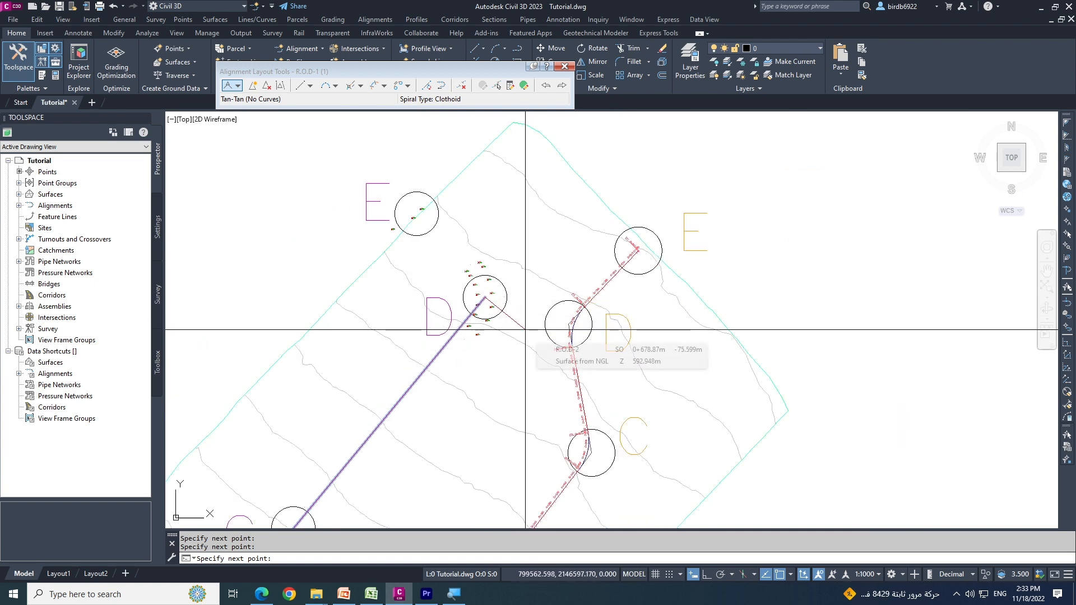
pyautogui.press('Return')
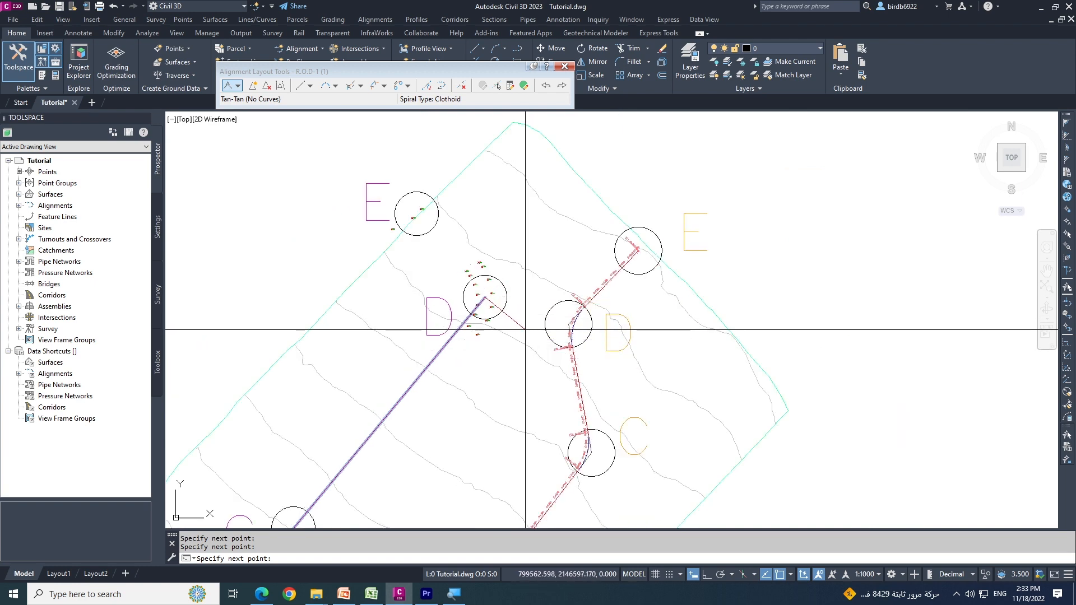
# - Examine the R.O.D-1 end point at purple circle D and its position relative to circle E
pyautogui.scroll(4, 525, 329)
pyautogui.scroll(2, 505, 268)
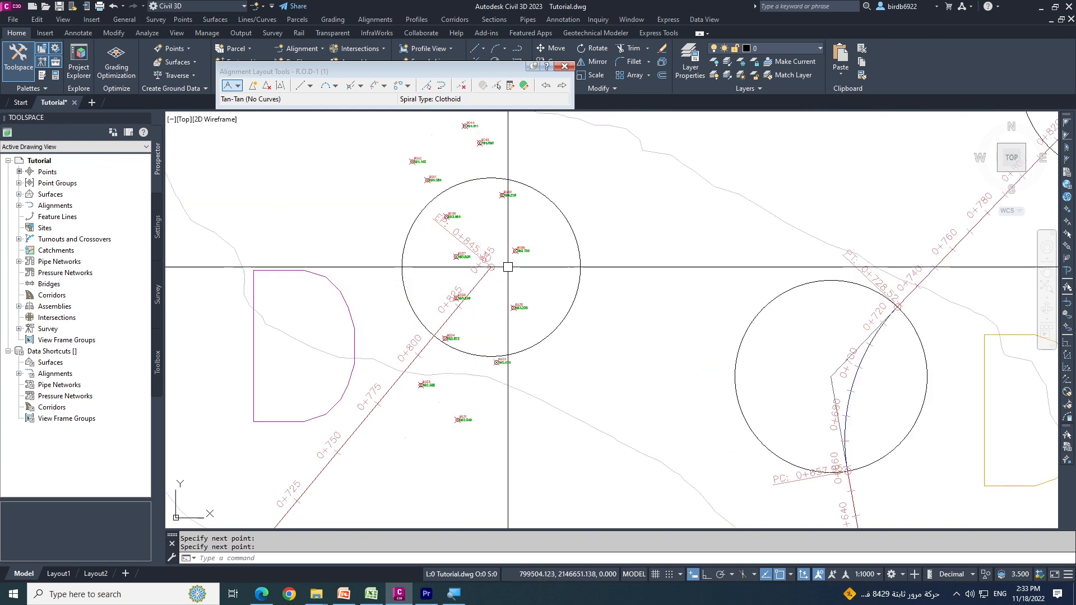
pyautogui.scroll(-3, 504, 268)
pyautogui.scroll(3, 505, 268)
pyautogui.scroll(-3, 504, 267)
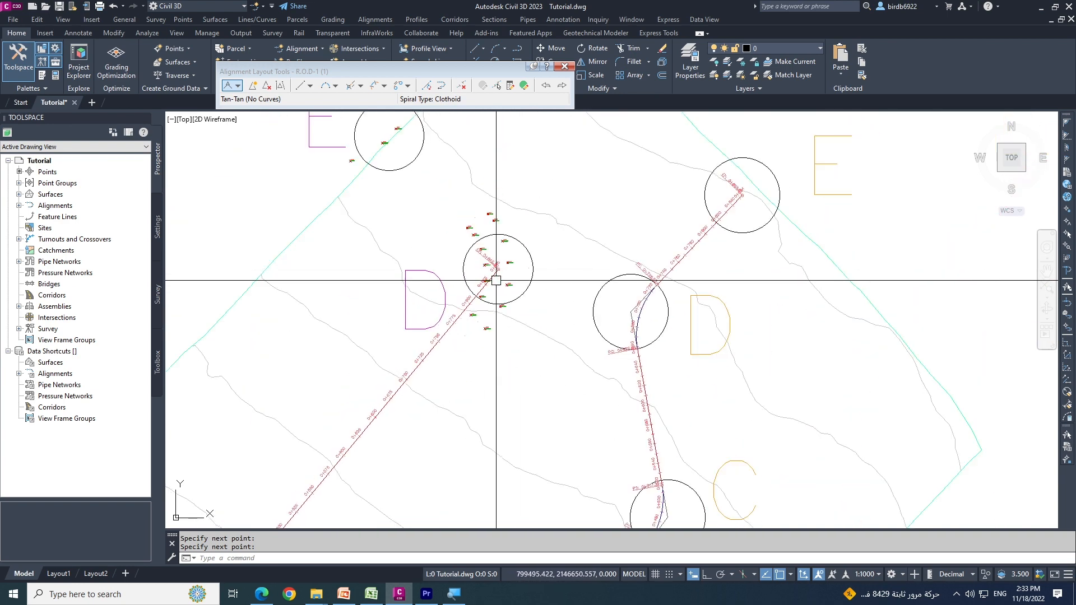
pyautogui.scroll(-3, 493, 293)
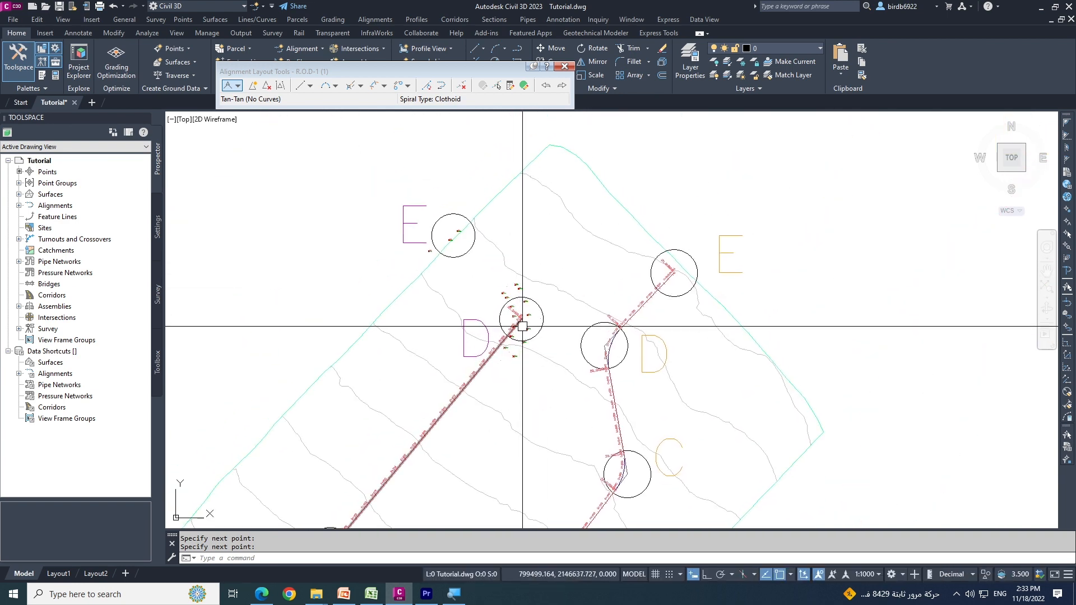
pyautogui.scroll(2, 516, 309)
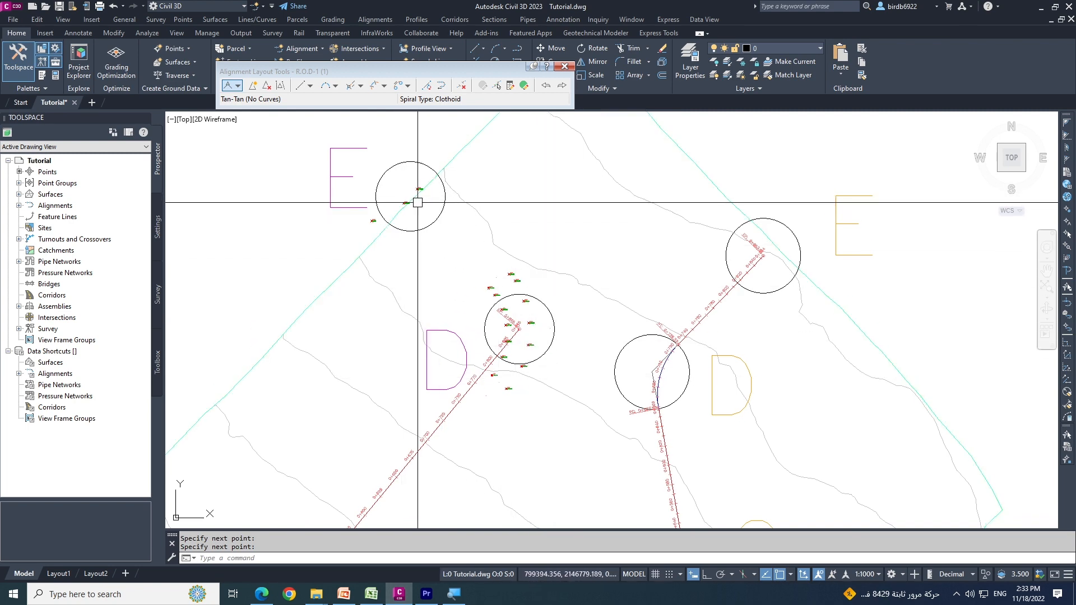
pyautogui.scroll(-3, 548, 247)
pyautogui.scroll(3, 508, 246)
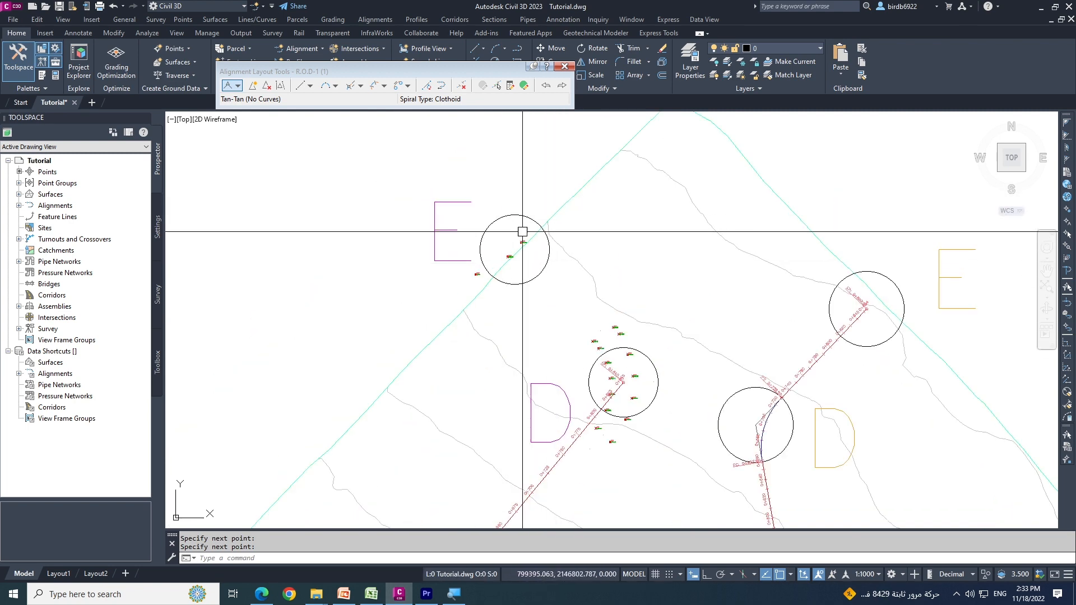
pyautogui.scroll(-3, 533, 217)
pyautogui.press('Escape')
# - Compare the station label and tick spacing along R.O.D-1 with those along R.O.D-2
pyautogui.scroll(6, 488, 329)
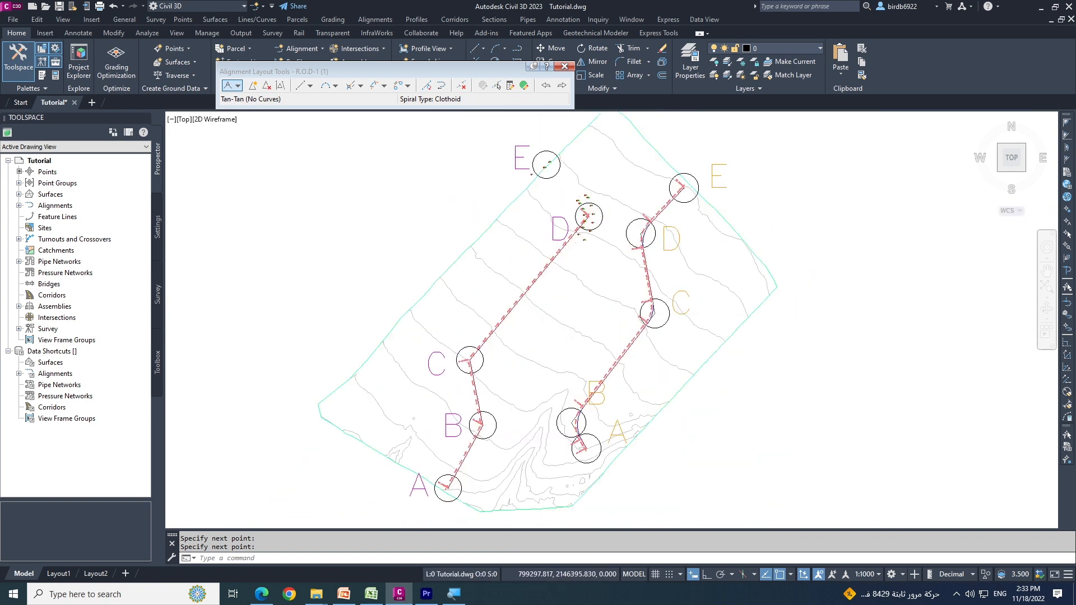
pyautogui.scroll(2, 405, 412)
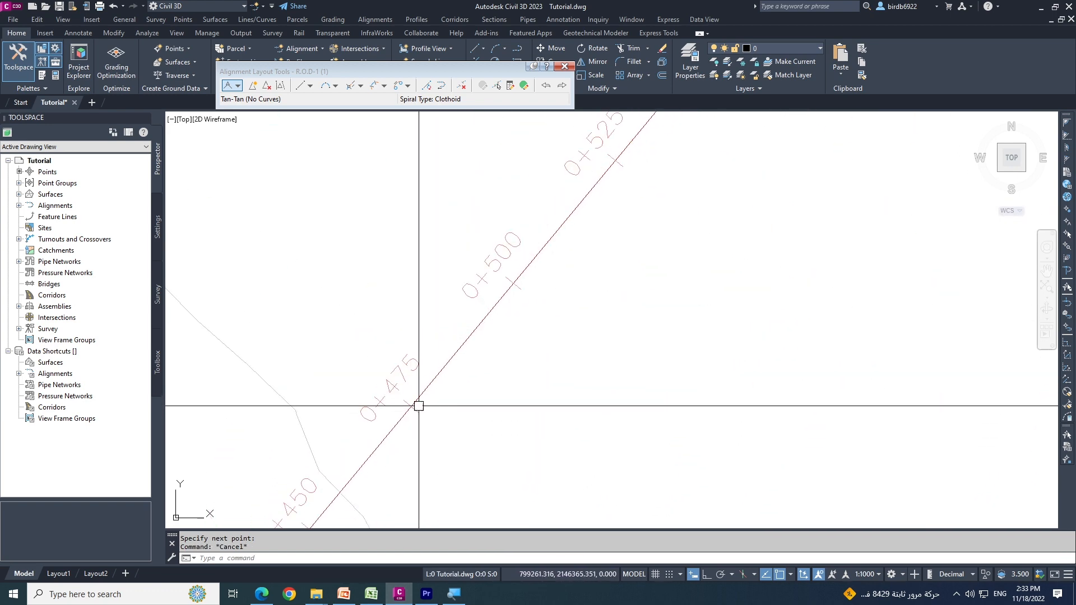
pyautogui.scroll(-2, 499, 279)
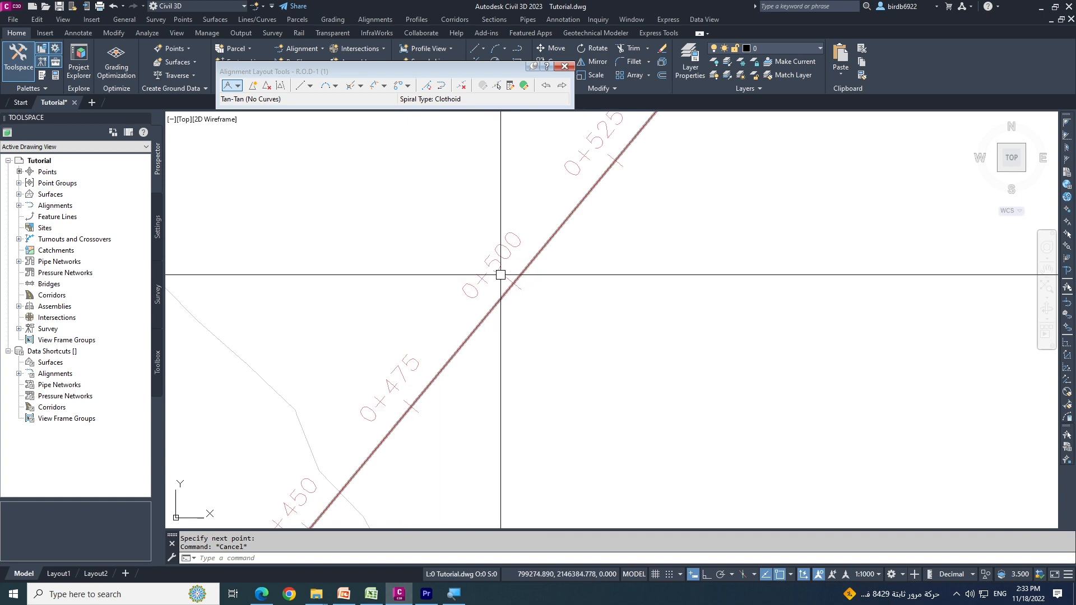
pyautogui.scroll(-2, 427, 329)
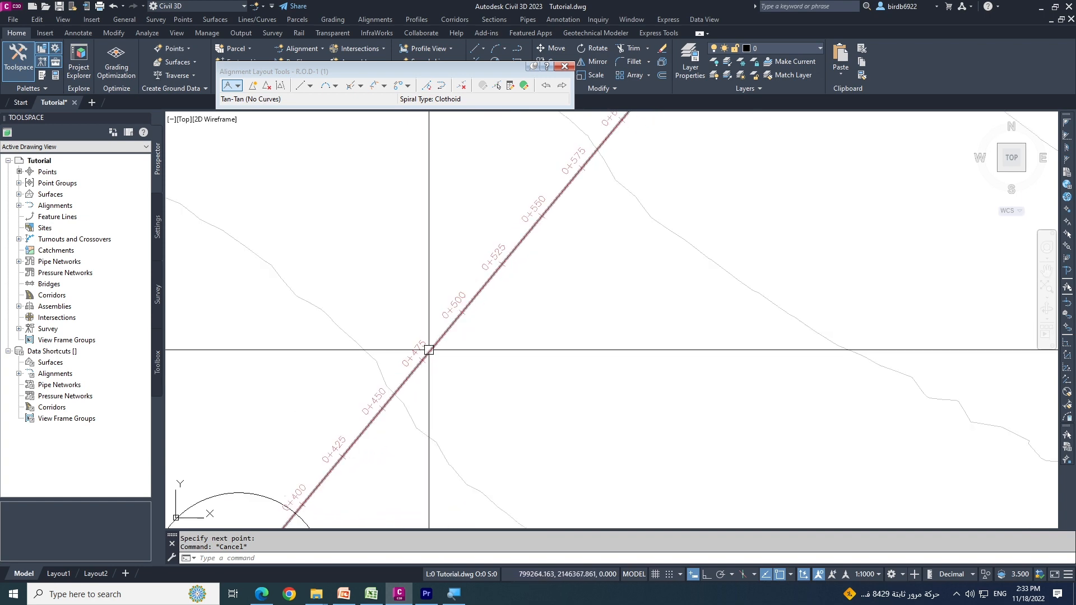
pyautogui.scroll(-3, 426, 342)
pyautogui.scroll(3, 740, 426)
pyautogui.scroll(1, 757, 415)
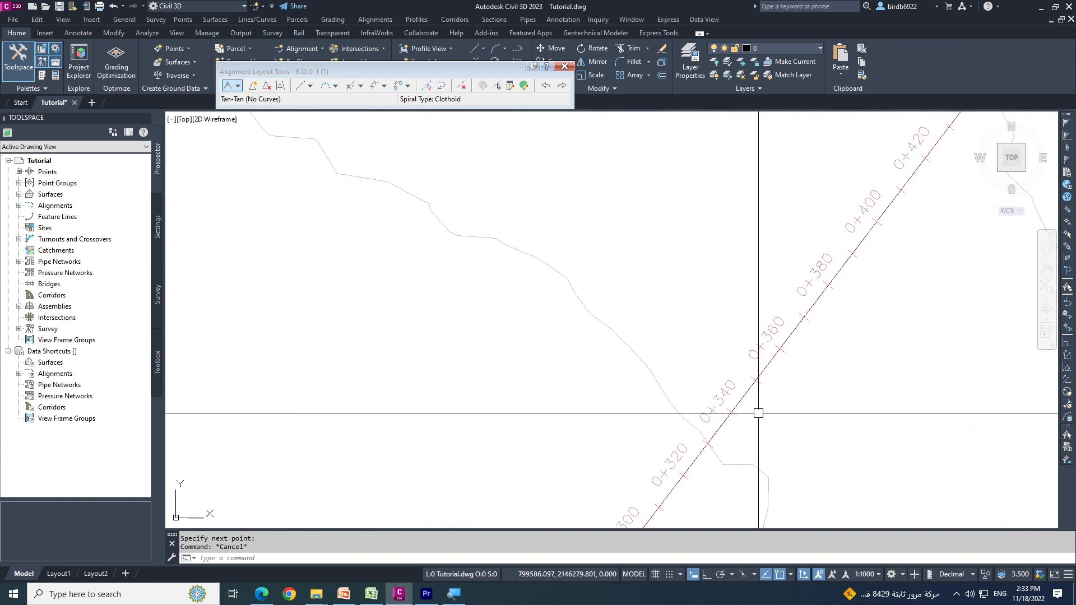
pyautogui.scroll(-2, 772, 406)
pyautogui.scroll(-2, 567, 385)
pyautogui.scroll(3, 475, 308)
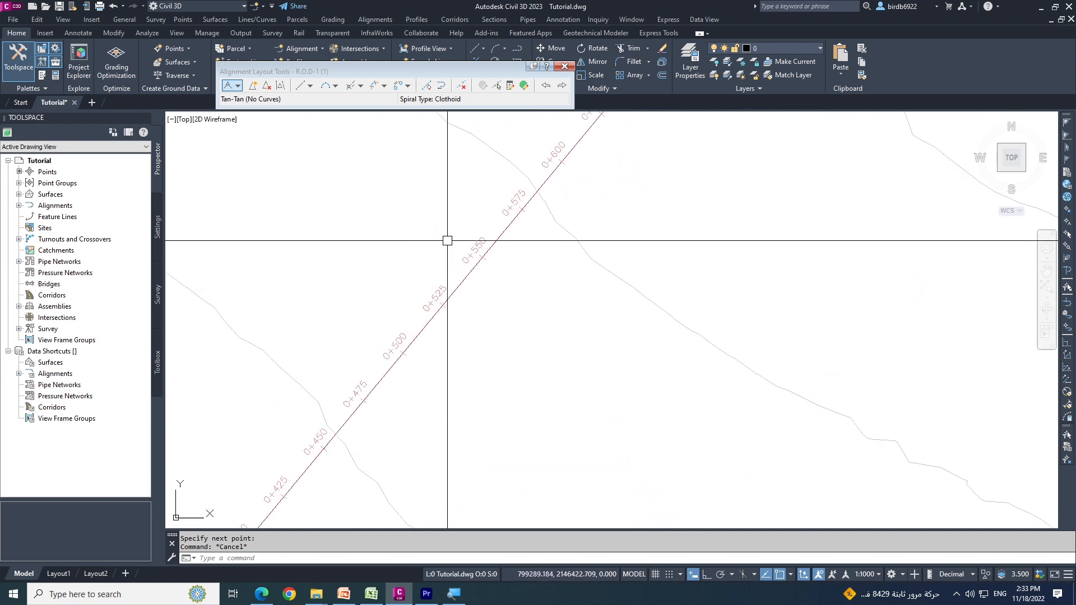
pyautogui.scroll(-3, 393, 314)
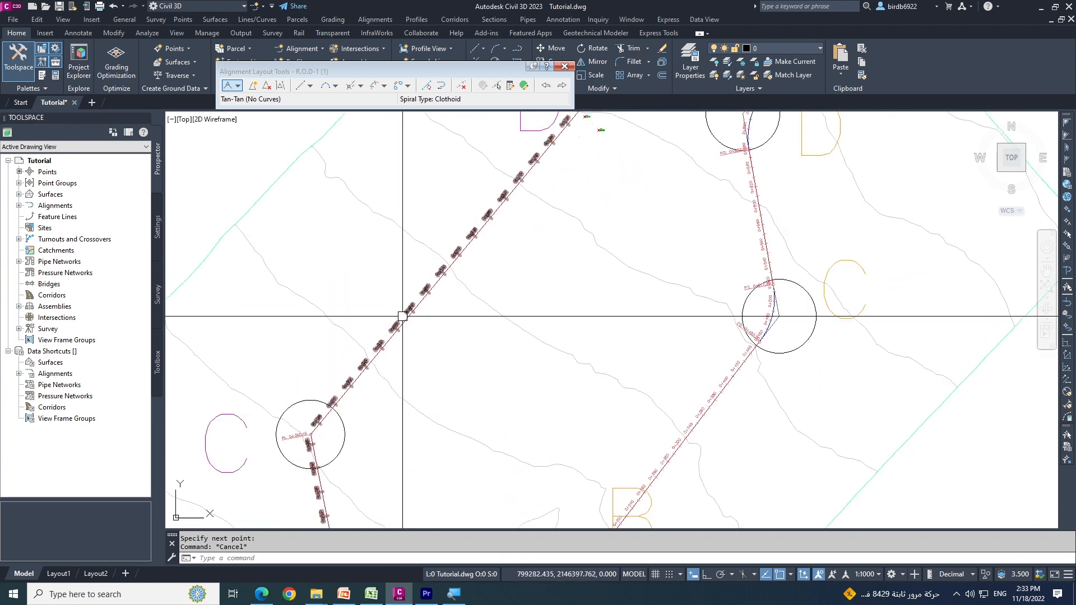
pyautogui.scroll(3, 728, 435)
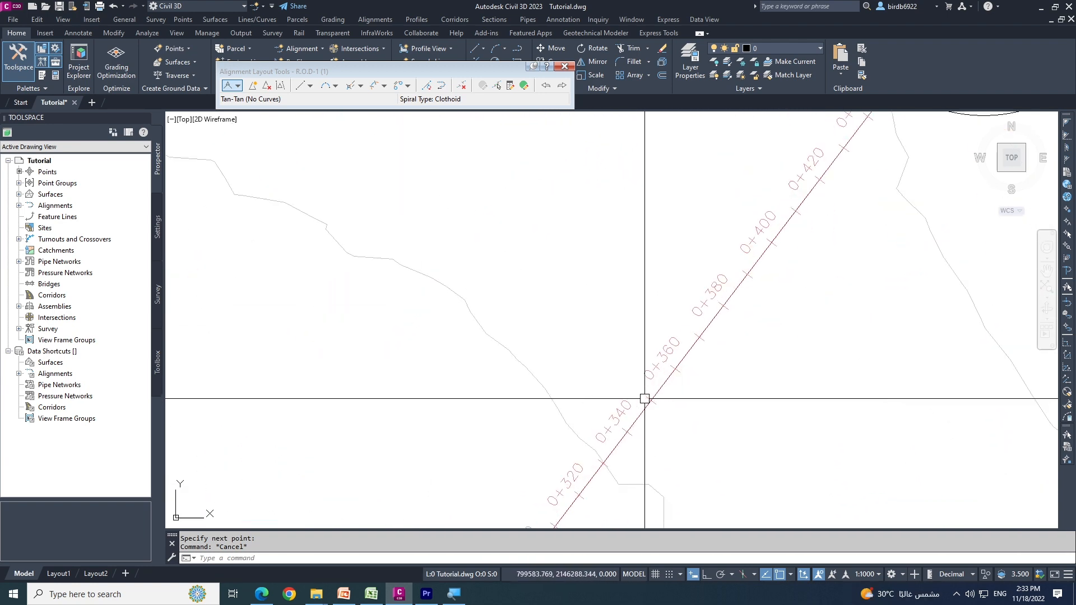
pyautogui.scroll(2, 658, 398)
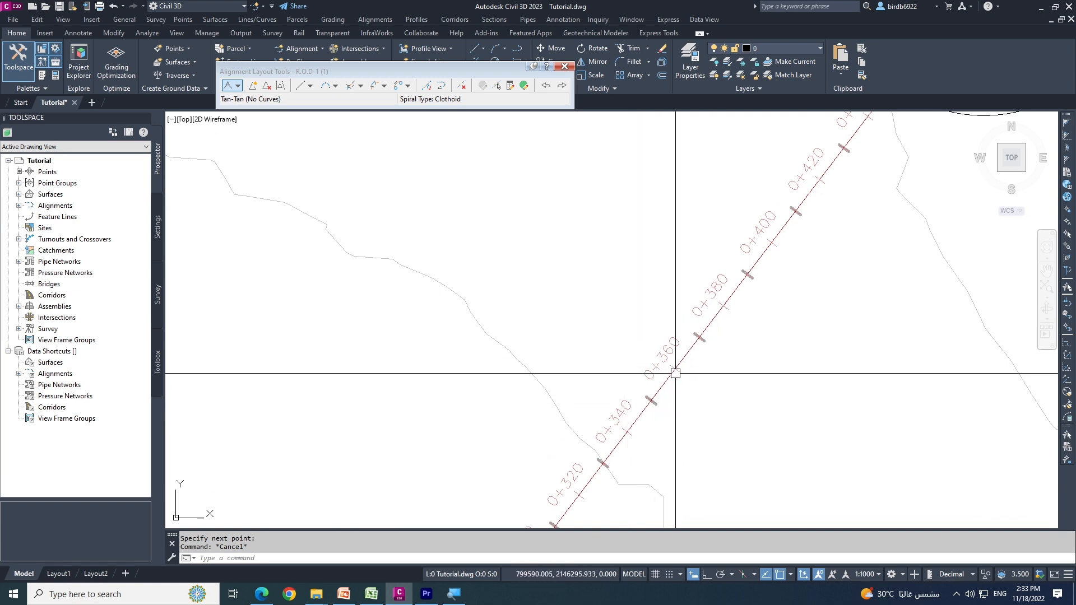
pyautogui.scroll(-5, 725, 372)
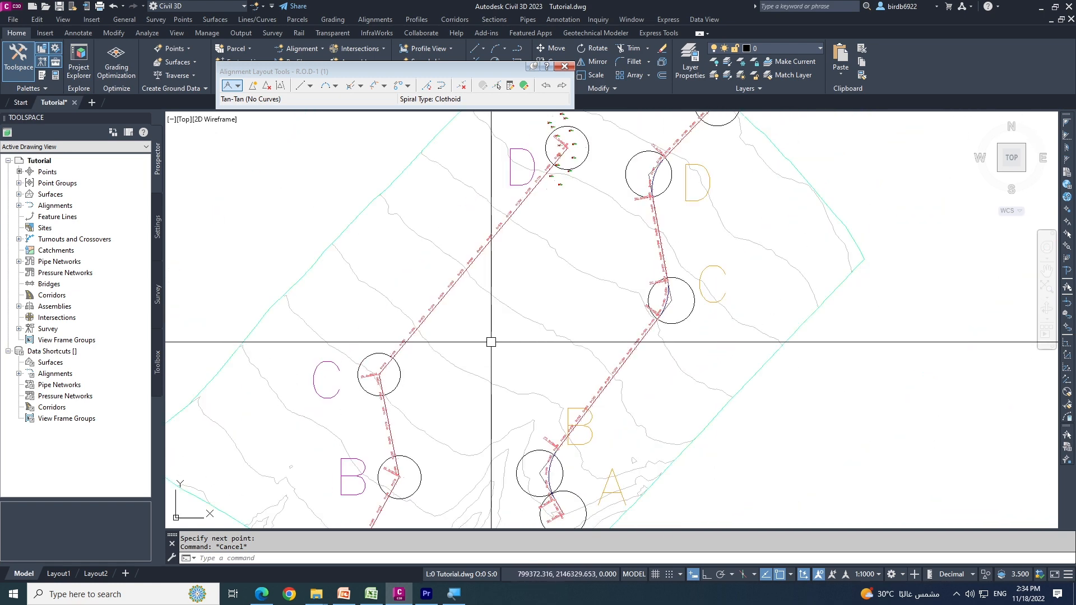
# - Add a Free Curve Fillet (between two entities, radius) between the R.O.D-1 tangents at purple circle B, using Lessthan180 and a 75 m radius
pyautogui.moveTo(421, 351); pyautogui.dragTo(449, 277, button='middle')
pyautogui.scroll(2, 426, 407)
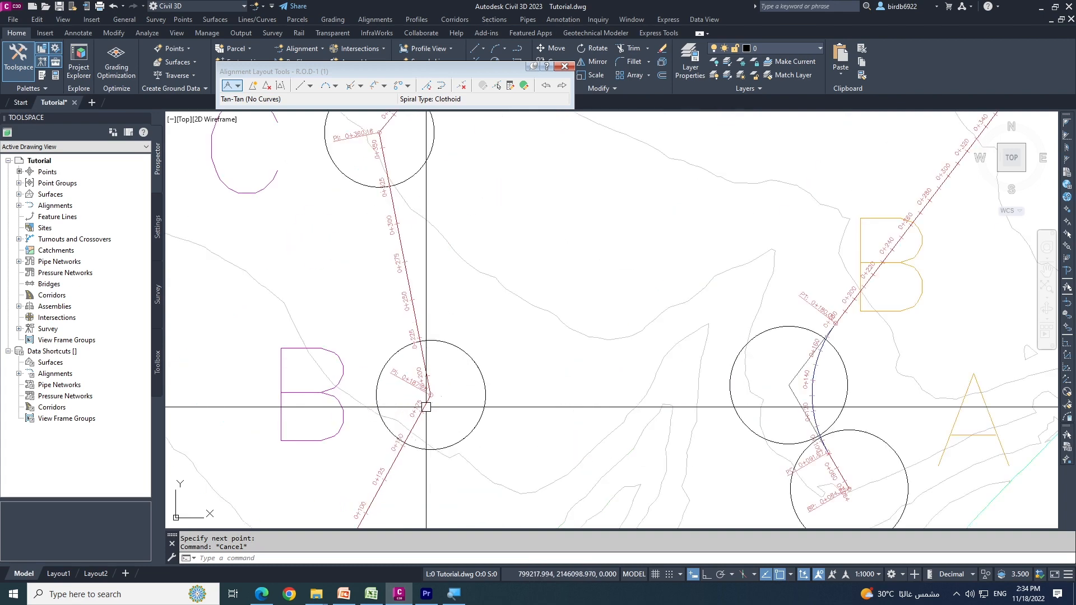
pyautogui.scroll(2, 424, 411)
pyautogui.moveTo(426, 416); pyautogui.dragTo(454, 374, button='middle')
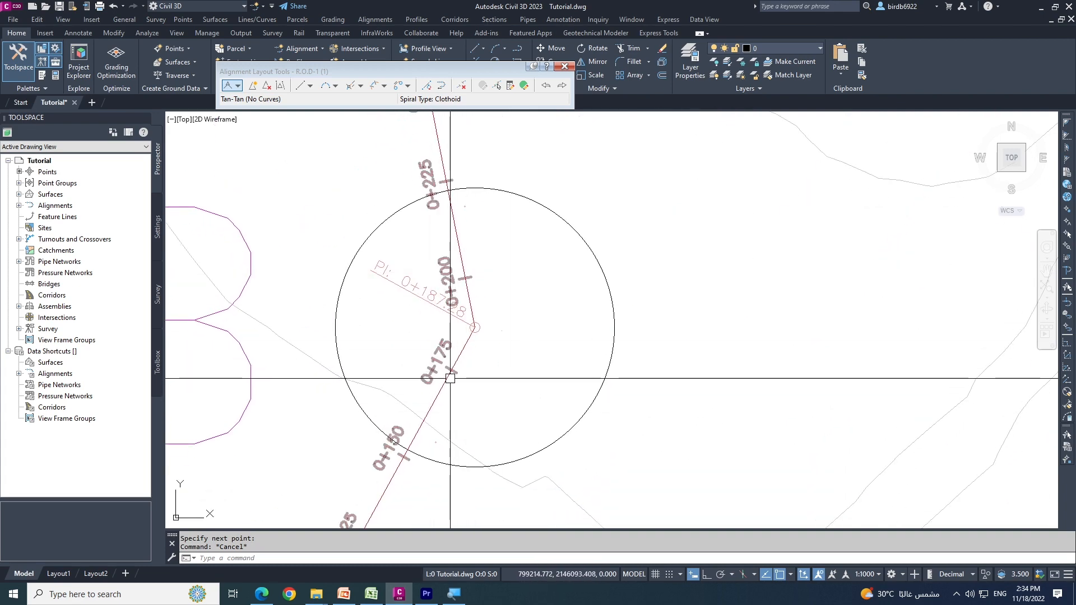
pyautogui.click(335, 86)
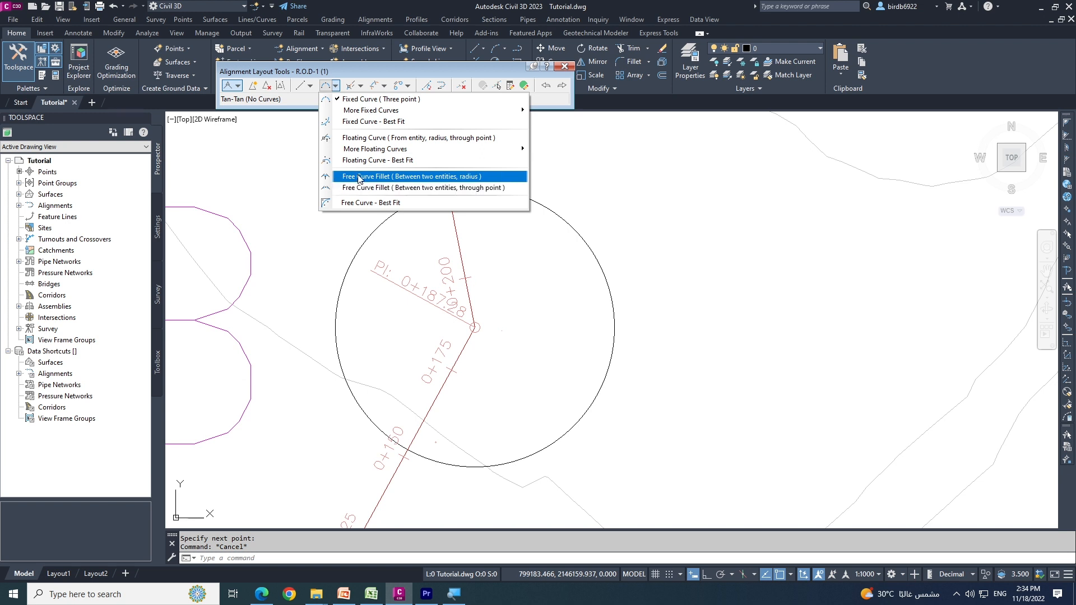
pyautogui.click(396, 177)
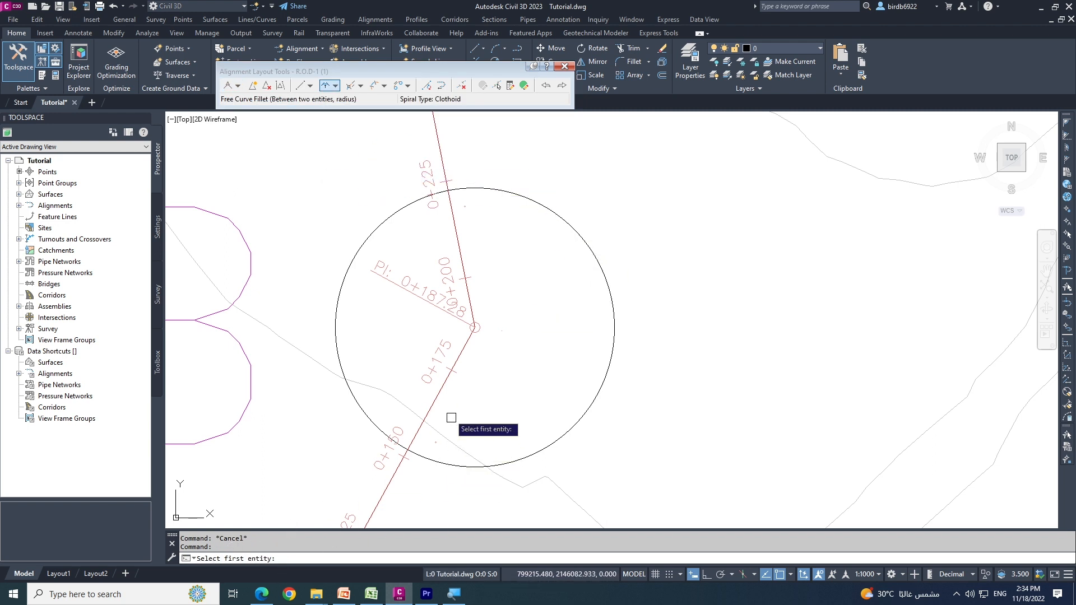
pyautogui.click(438, 397)
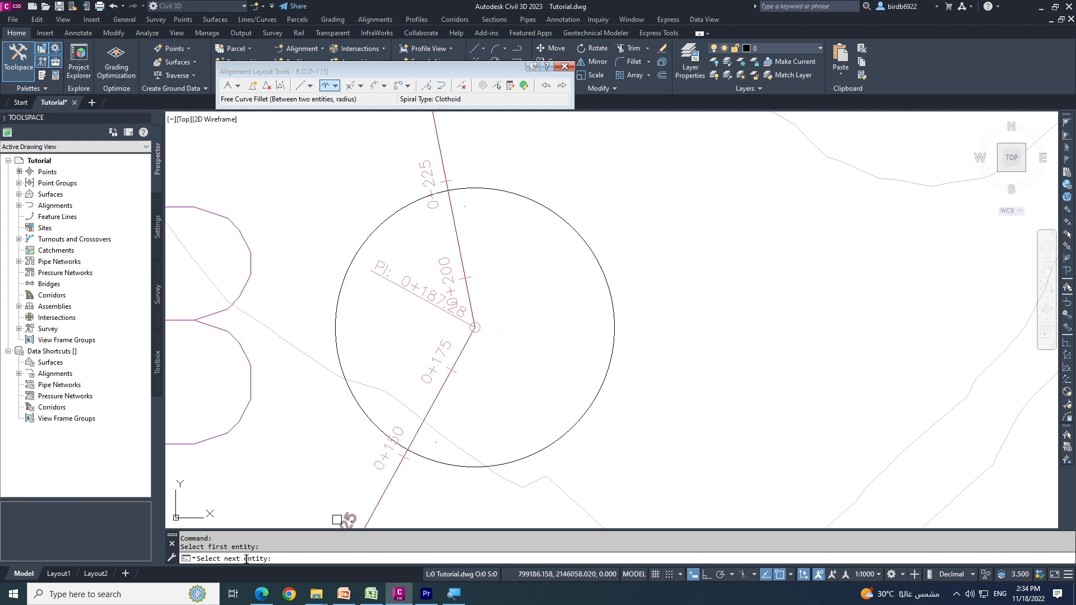
pyautogui.click(461, 259)
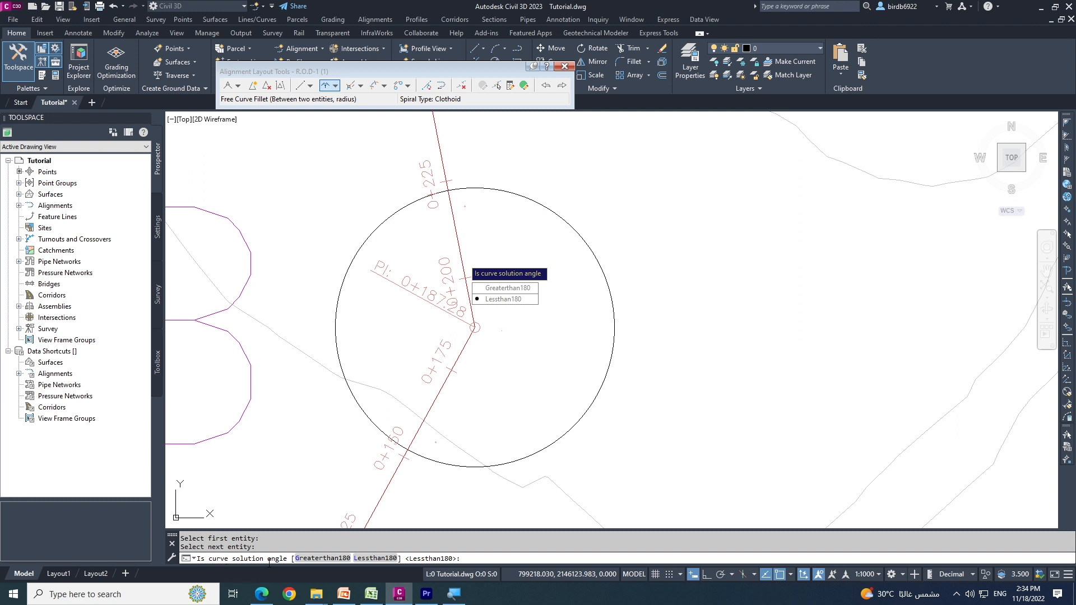
pyautogui.click(515, 303)
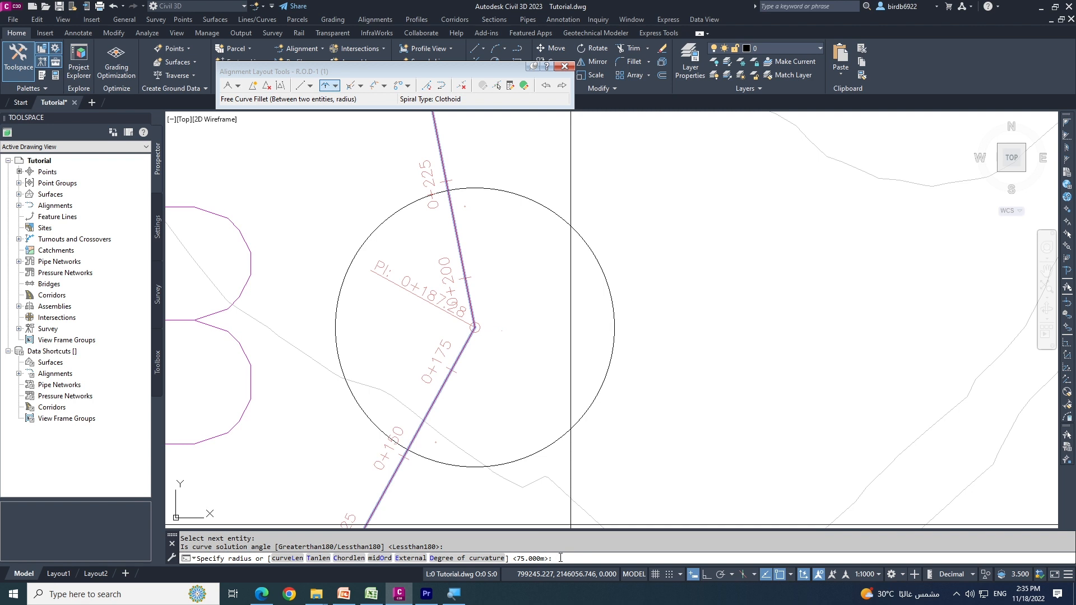
pyautogui.press('Return')
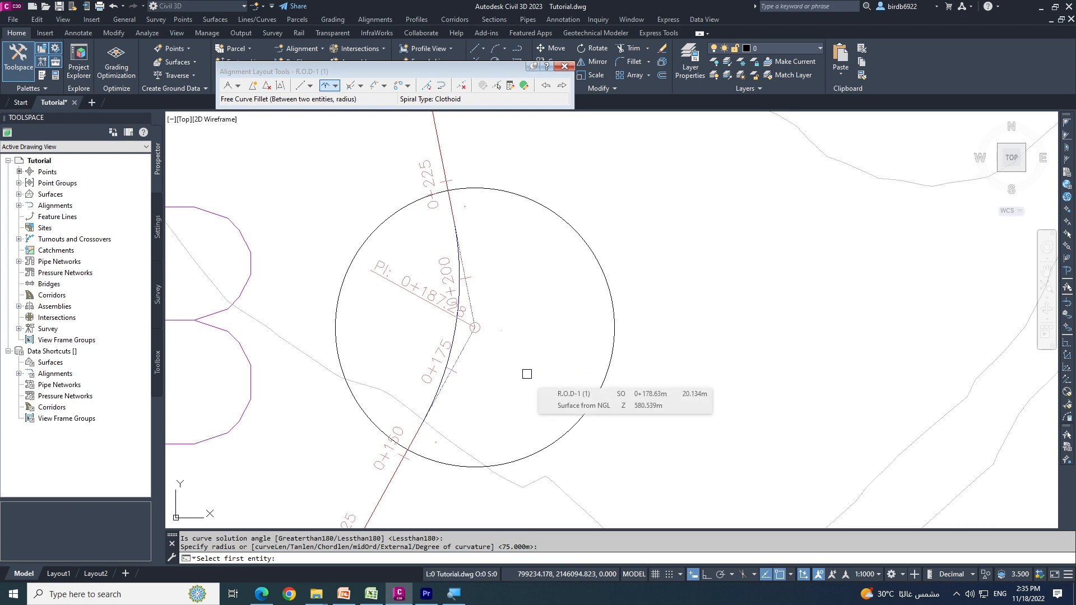
# - Examine the new curve at purple circle B and the R.O.D-1 corner at circle C, and check the exercise topics in PowerPoint
pyautogui.scroll(-2, 486, 404)
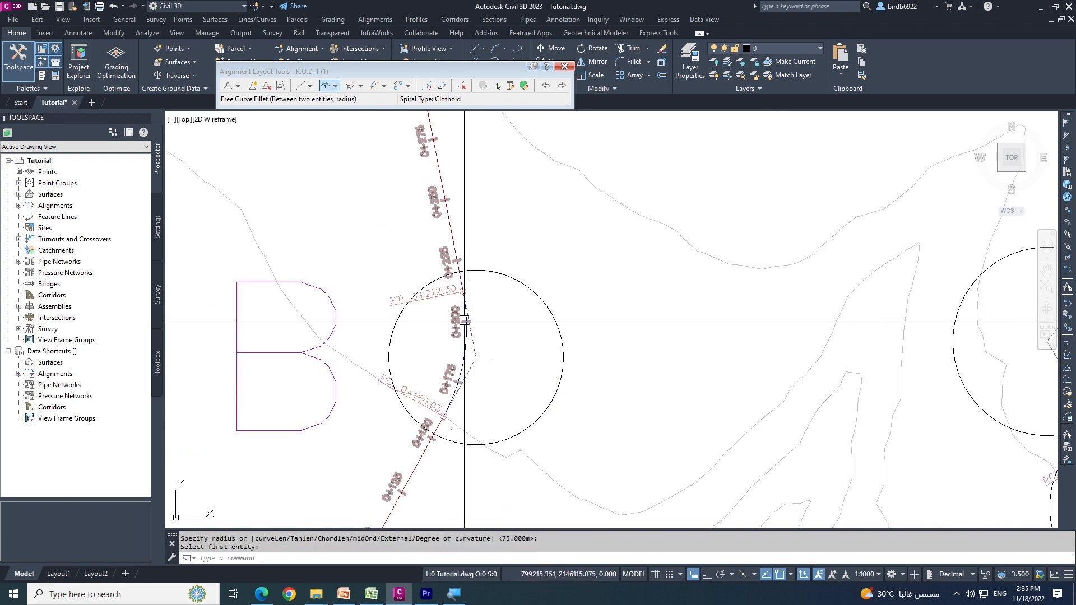
pyautogui.scroll(-3, 432, 387)
pyautogui.scroll(3, 457, 244)
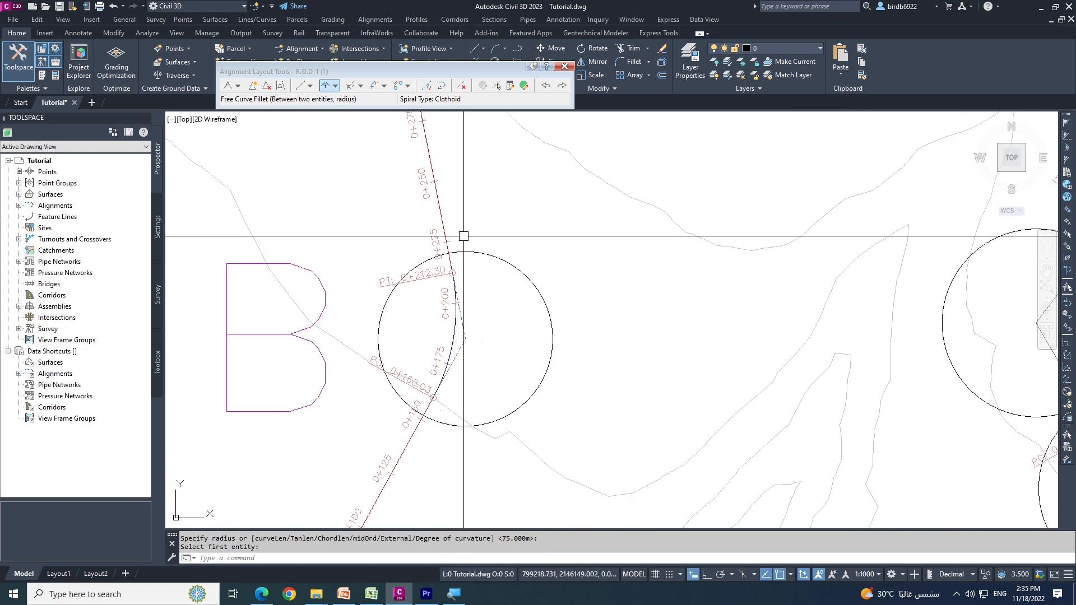
pyautogui.scroll(-2, 430, 439)
pyautogui.moveTo(448, 238); pyautogui.dragTo(442, 308, button='middle')
pyautogui.scroll(1, 439, 257)
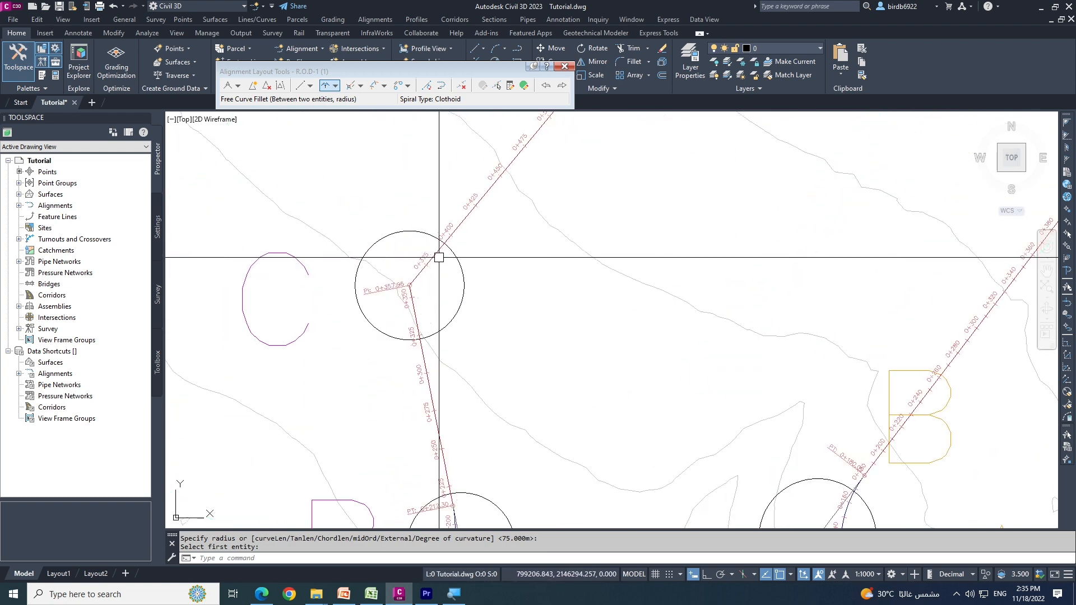
pyautogui.scroll(1, 435, 271)
pyautogui.scroll(-1, 432, 273)
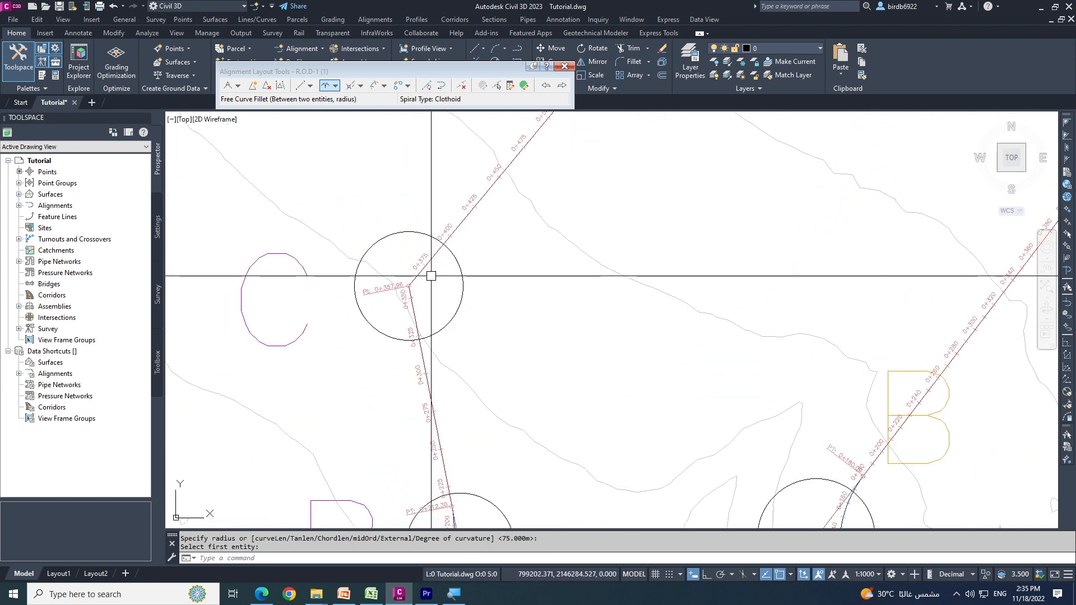
pyautogui.click(343, 594)
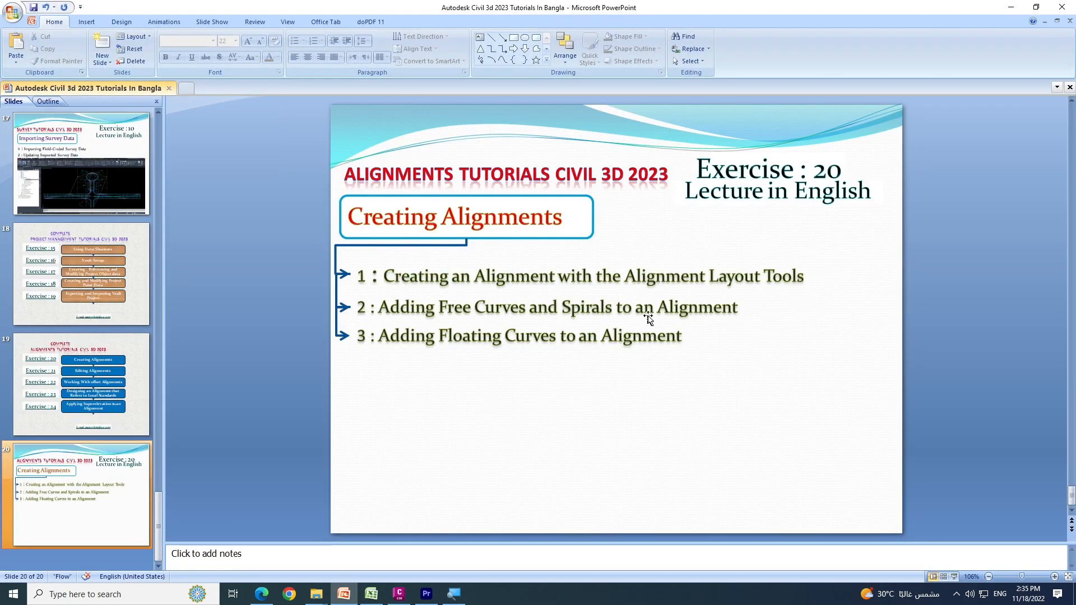
pyautogui.click(1009, 9)
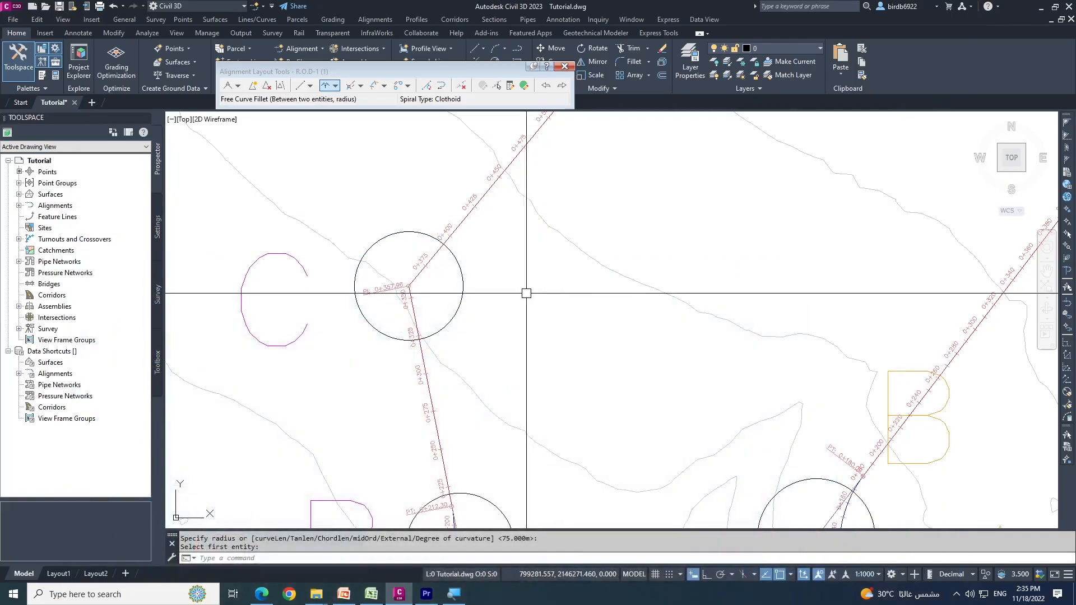
# - Start a Free Spiral-Curve-Spiral between the two R.O.D-1 tangents meeting at purple circle C, using the Lessthan180 solution
pyautogui.scroll(3, 426, 359)
pyautogui.scroll(-2, 414, 392)
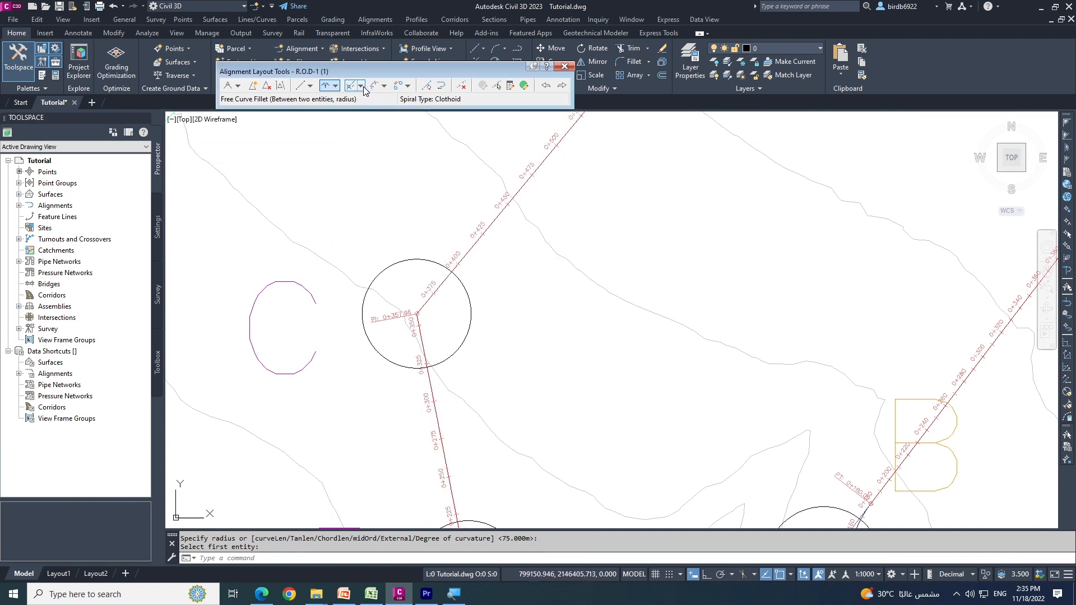
pyautogui.click(361, 86)
pyautogui.click(386, 86)
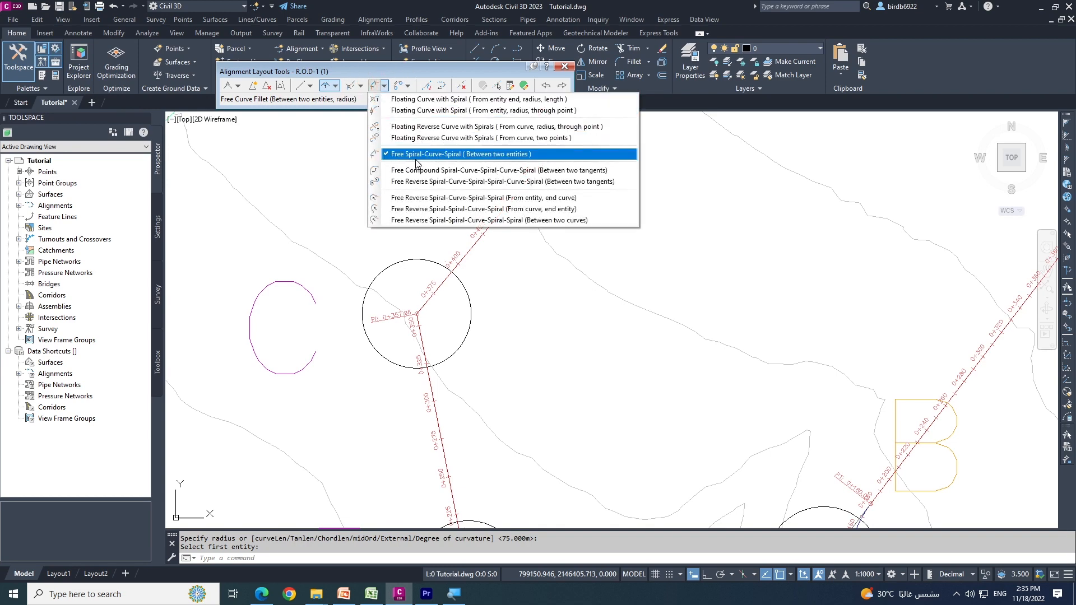
pyautogui.click(514, 155)
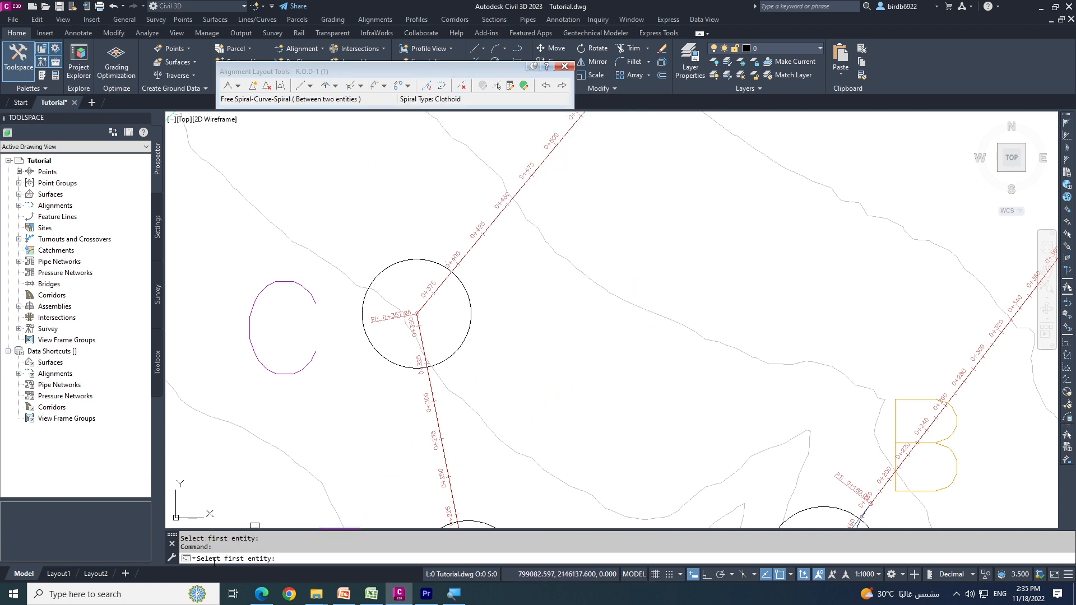
pyautogui.scroll(2, 427, 345)
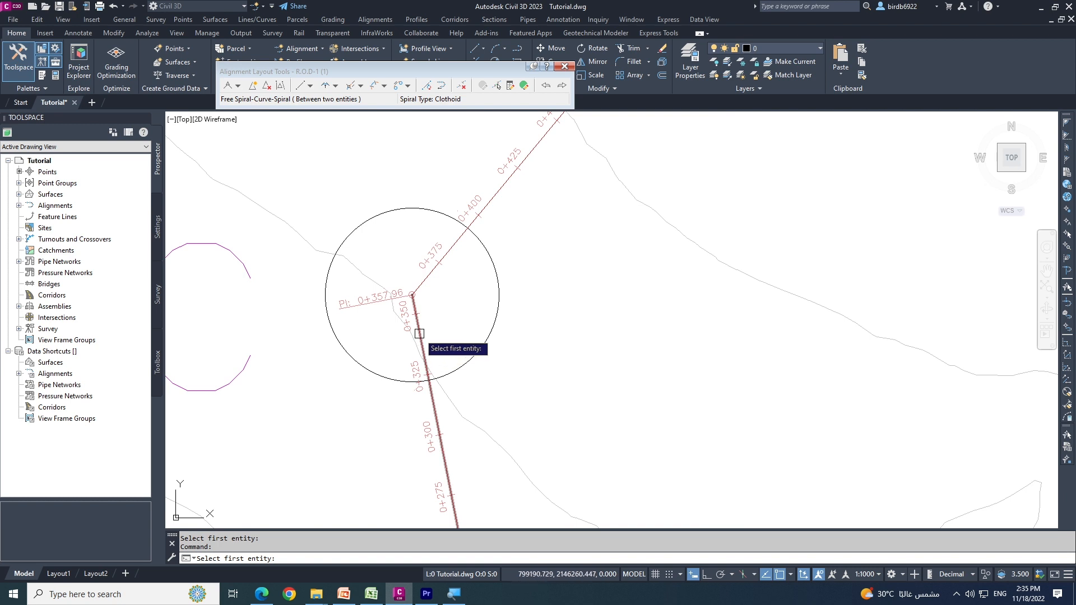
pyautogui.click(416, 331)
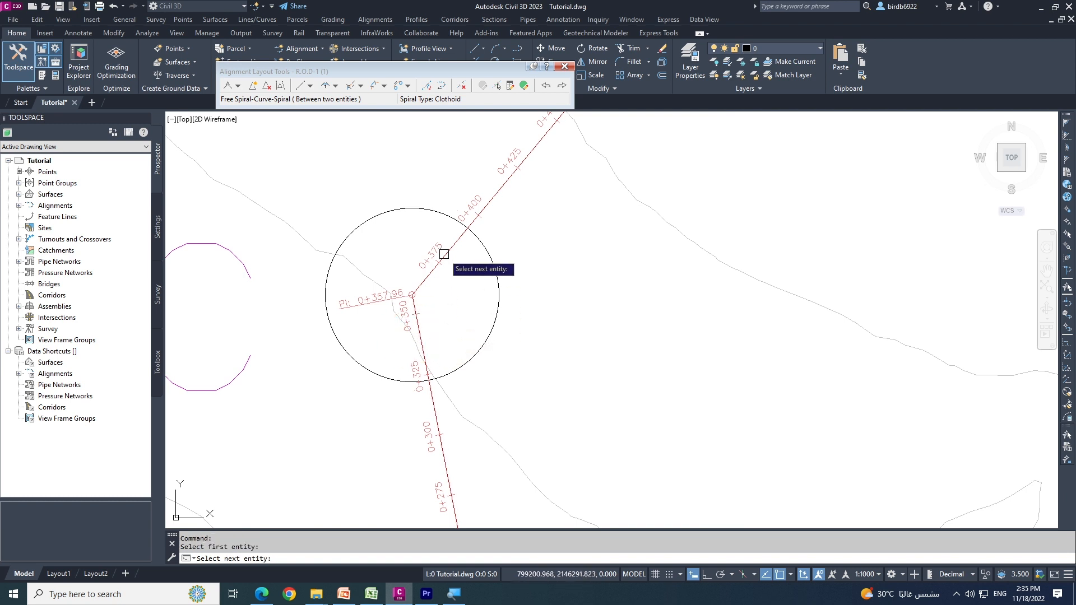
pyautogui.click(449, 250)
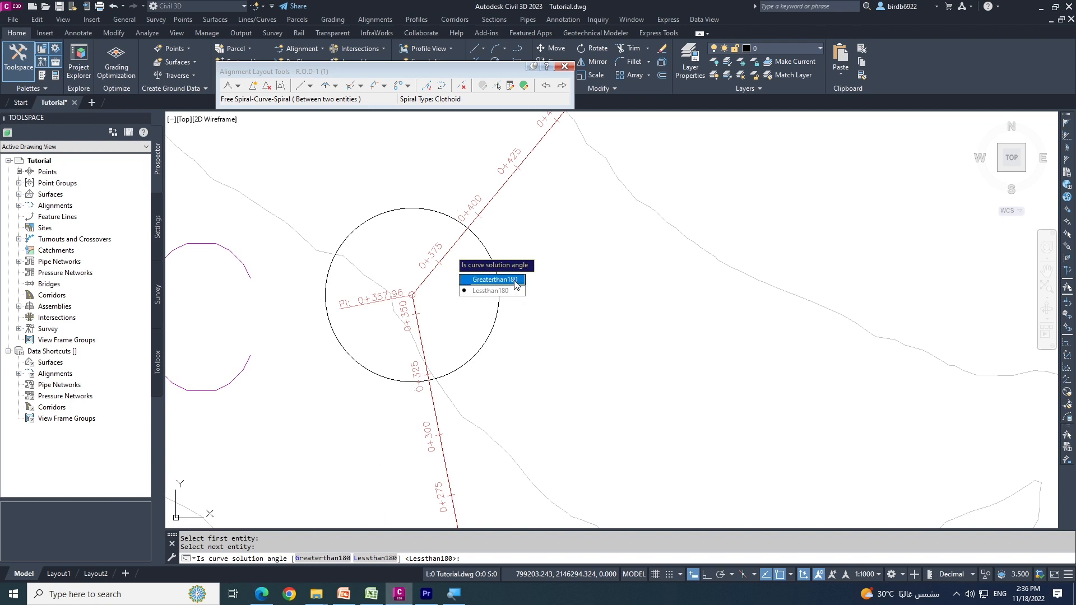
pyautogui.click(490, 290)
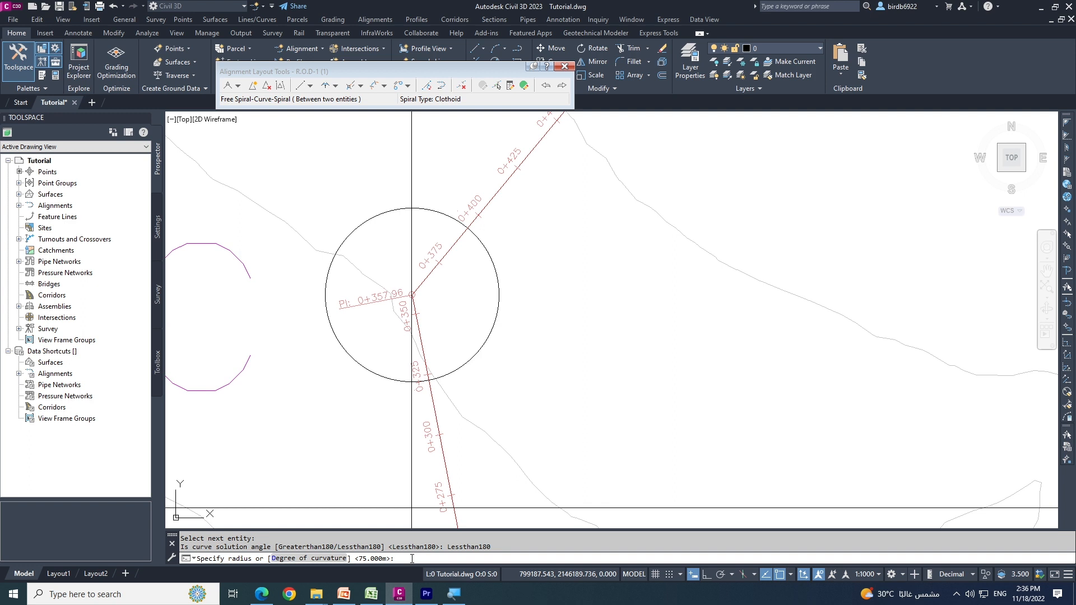
# - Accept the 75 m radius for the curve at purple circle C and set the spiral in and spiral out lengths to 50 m
pyautogui.press('Return')
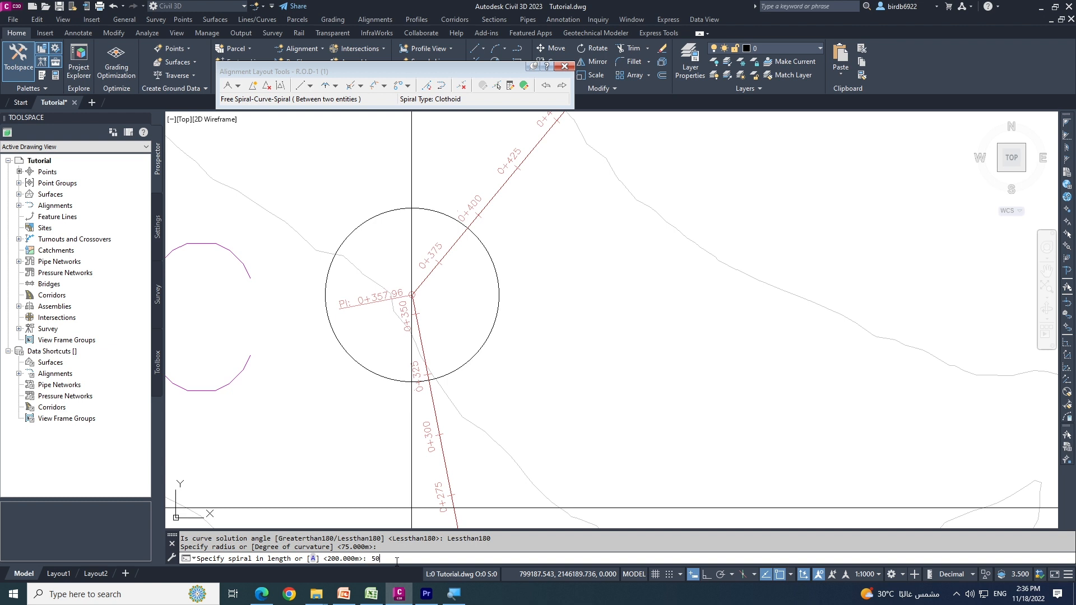
pyautogui.press('Return')
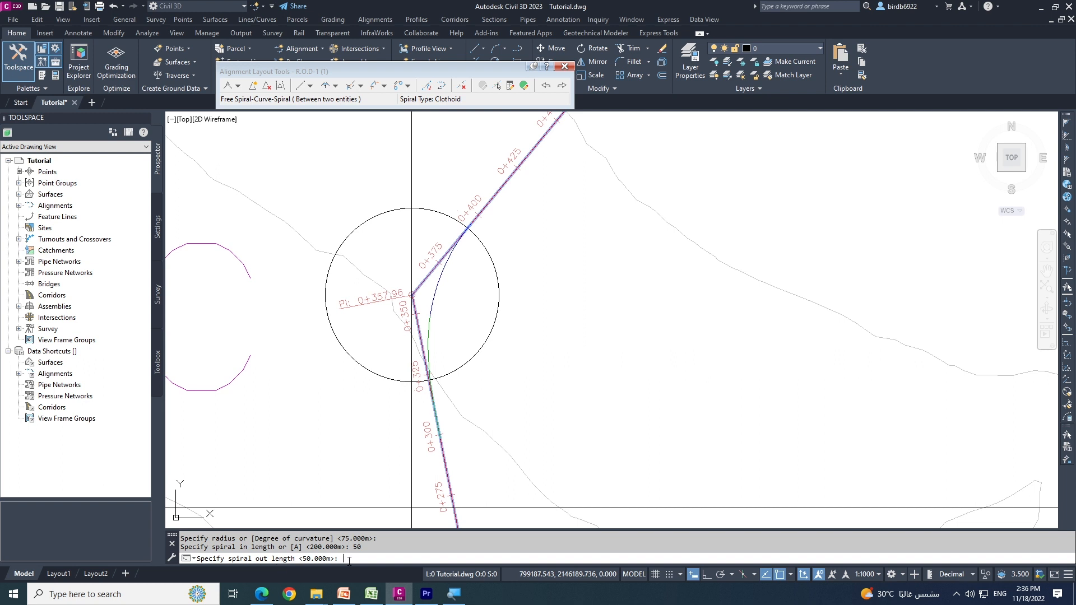
pyautogui.press('Return')
pyautogui.scroll(-3, 448, 336)
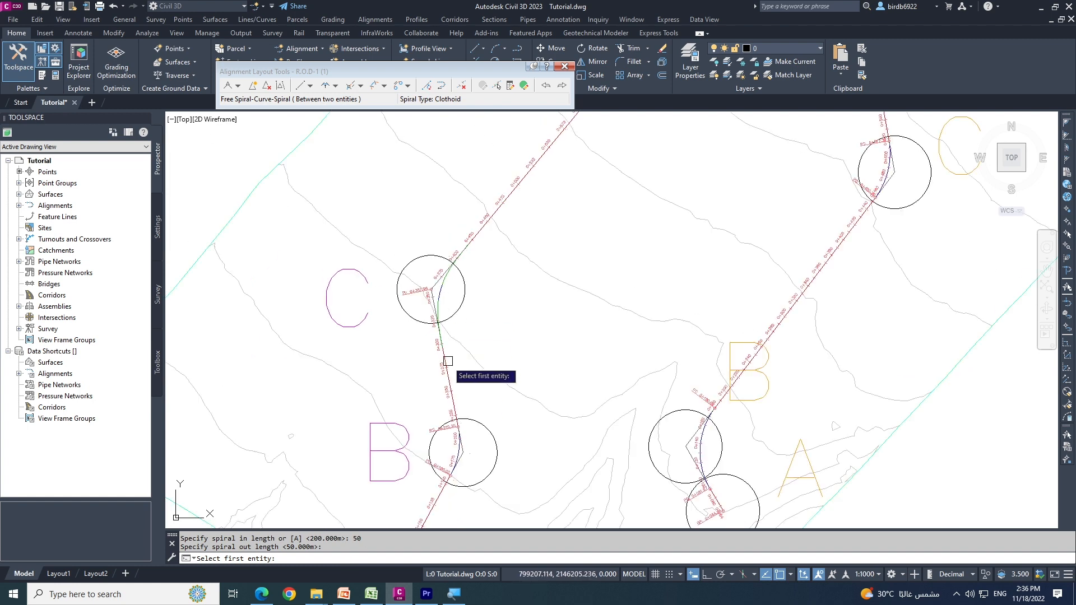
pyautogui.scroll(3, 471, 252)
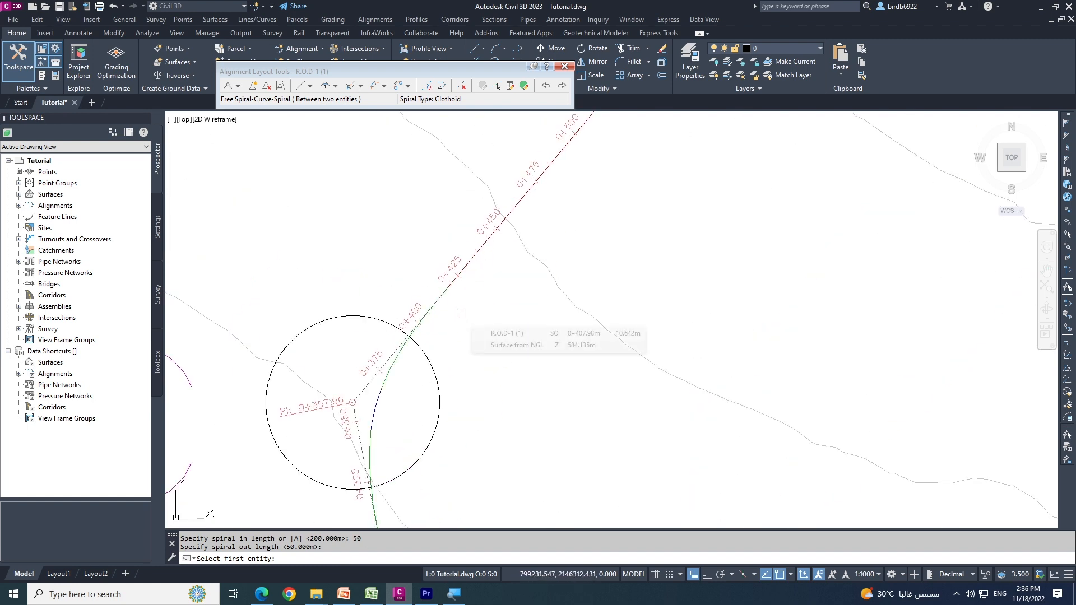
pyautogui.press('Escape')
pyautogui.press('Return')
# - Examine the spiral-curve-spiral at purple circle C, including its spiral and curve transition points and their station labels
pyautogui.scroll(-4, 443, 308)
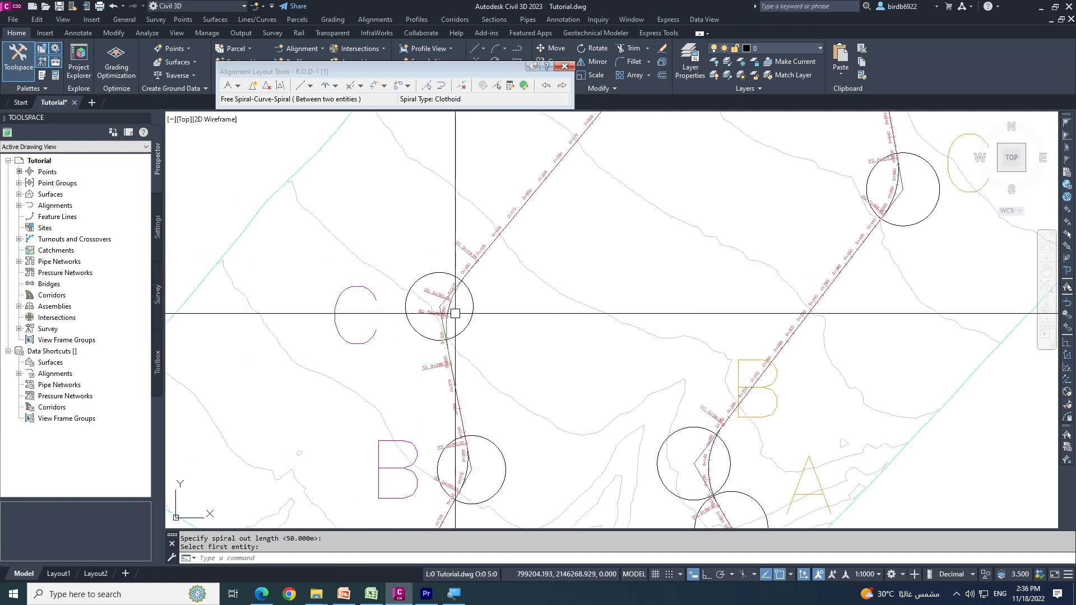
pyautogui.scroll(6, 459, 269)
pyautogui.press('Escape')
pyautogui.scroll(-4, 493, 304)
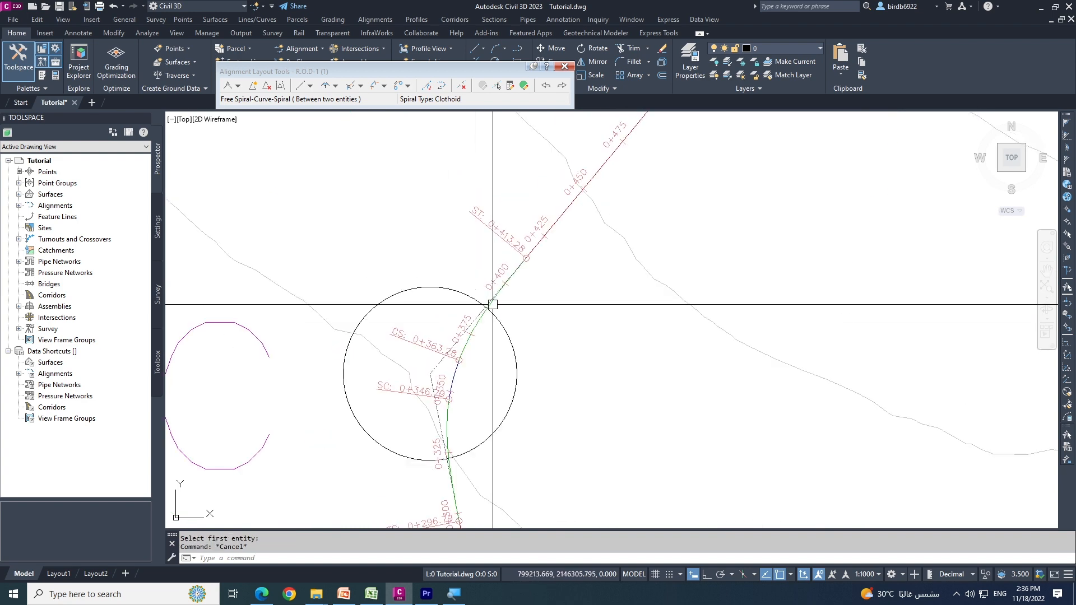
pyautogui.scroll(4, 465, 386)
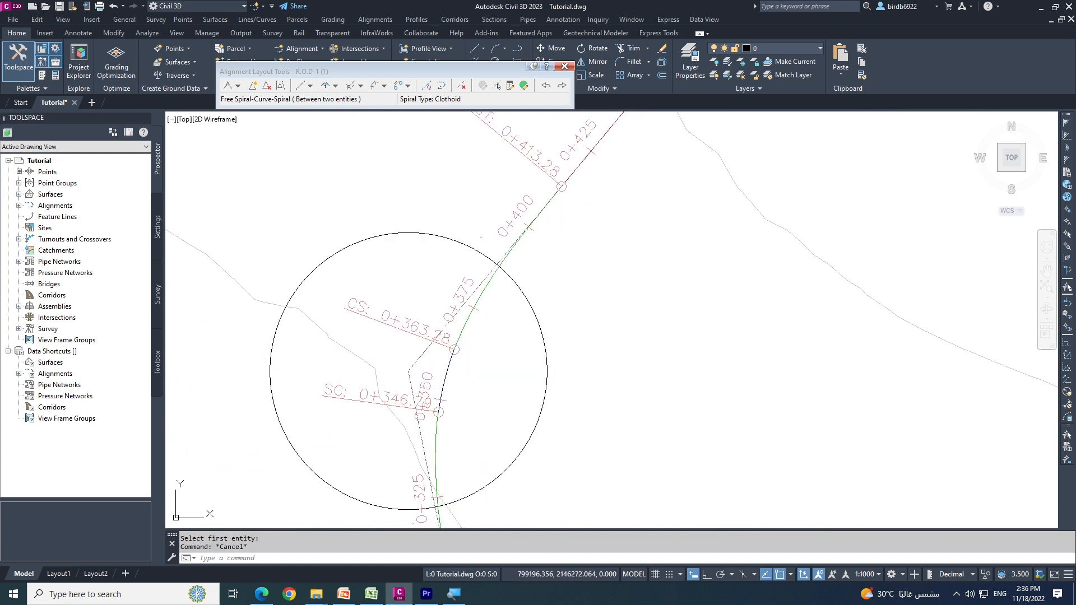
pyautogui.click(448, 384)
pyautogui.scroll(-2, 445, 315)
pyautogui.scroll(2, 456, 431)
pyautogui.scroll(-2, 431, 387)
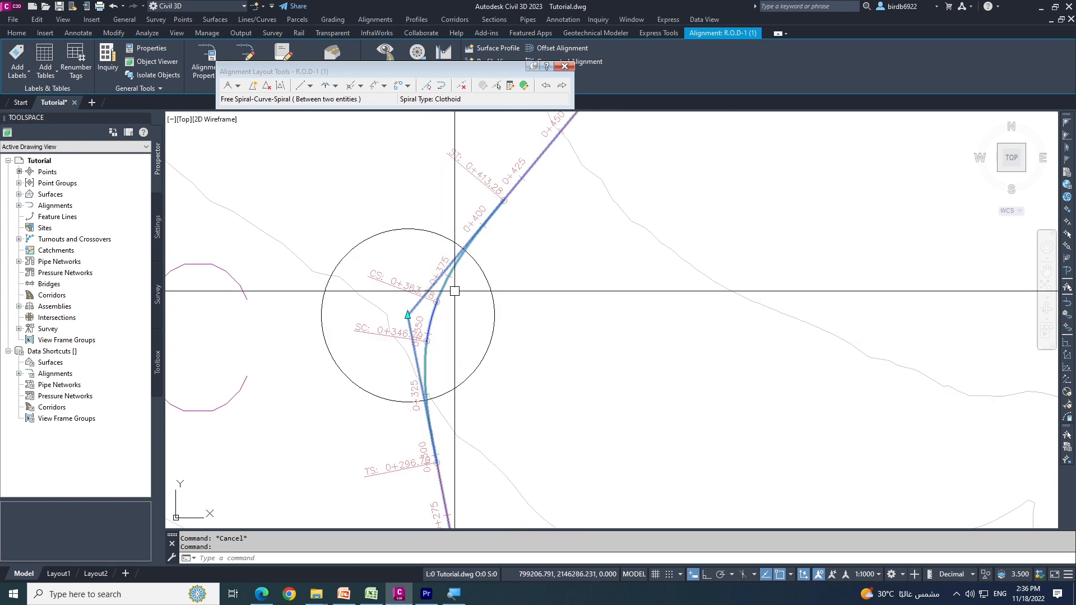
pyautogui.press('Escape')
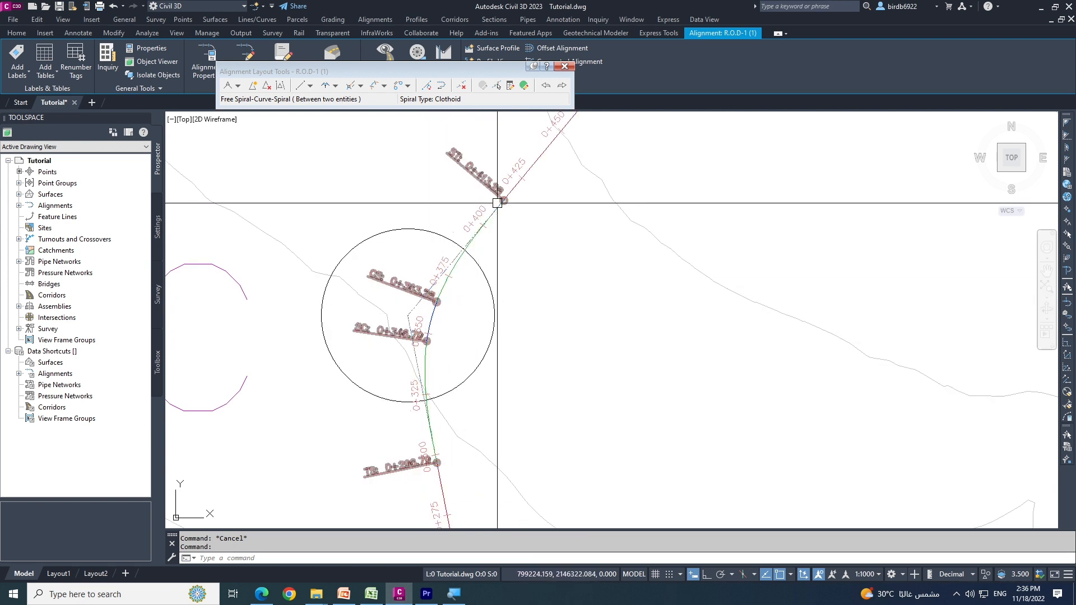
pyautogui.press('Escape')
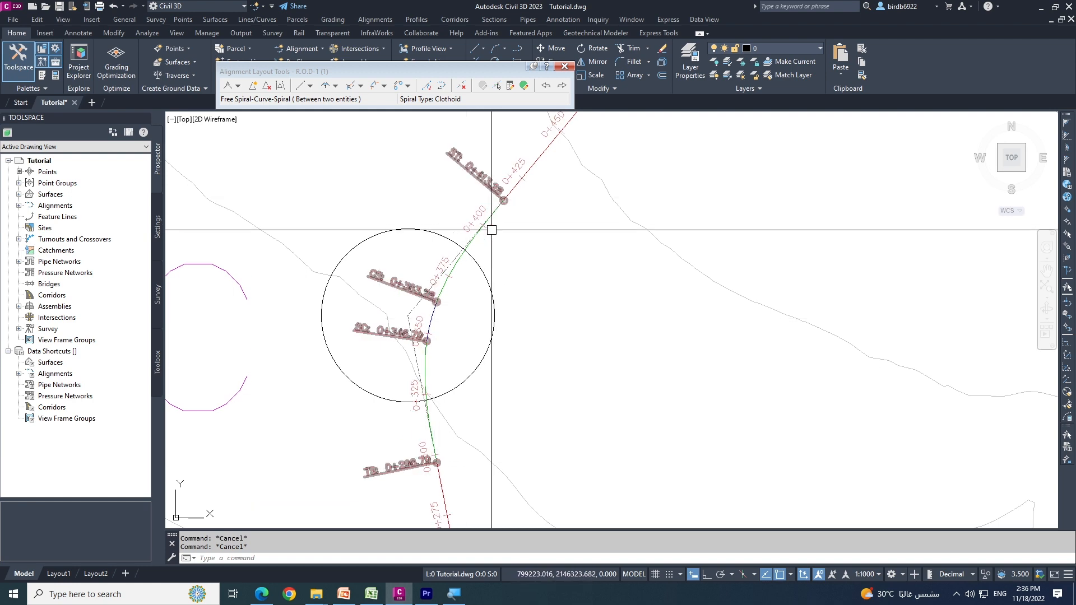
pyautogui.scroll(2, 431, 330)
pyautogui.scroll(-4, 414, 335)
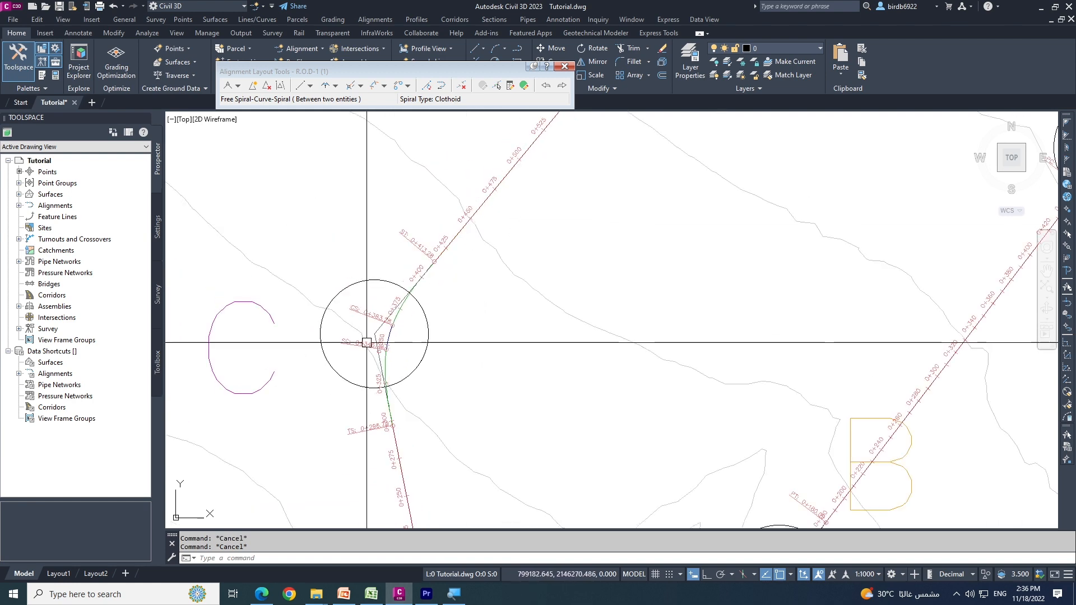
# - Review R.O.D-1 from purple circle B to D and switch to PowerPoint to check the next exercise topic
pyautogui.scroll(-2, 438, 277)
pyautogui.scroll(-3, 420, 389)
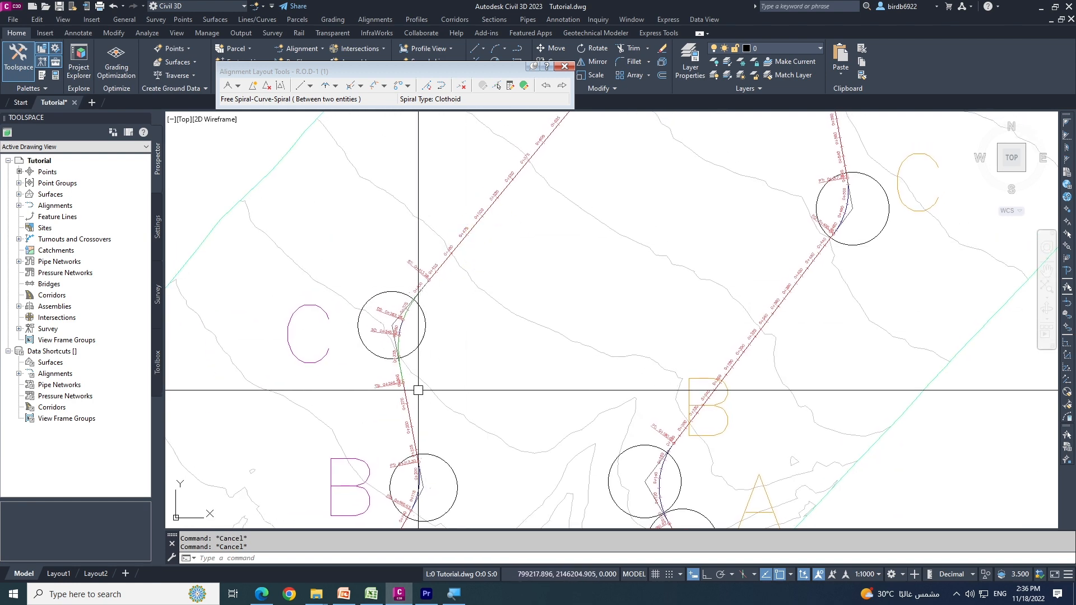
pyautogui.moveTo(468, 272); pyautogui.dragTo(451, 324, button='middle')
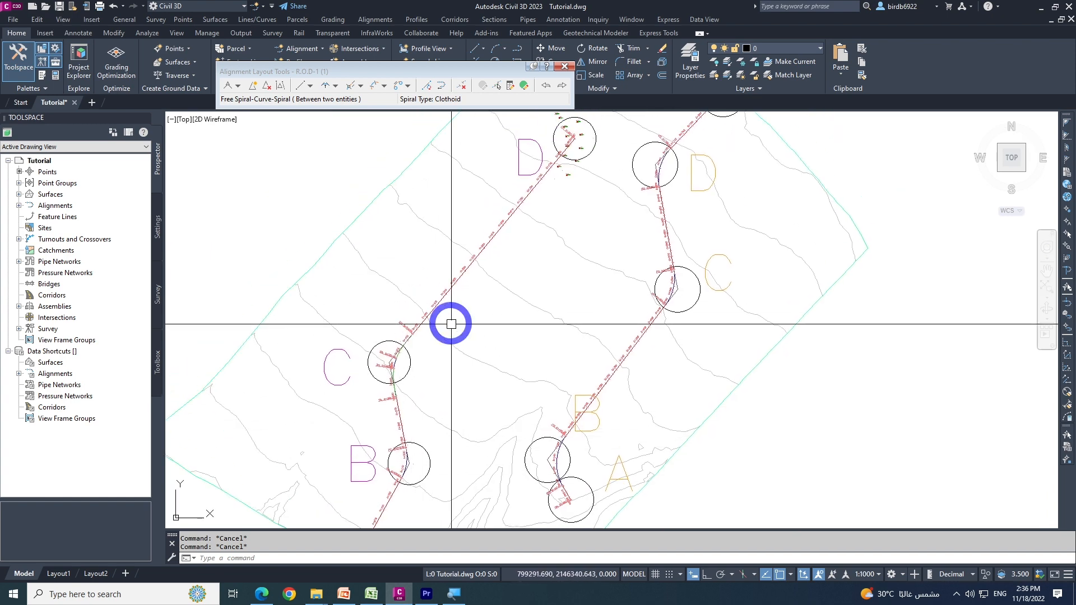
pyautogui.click(344, 593)
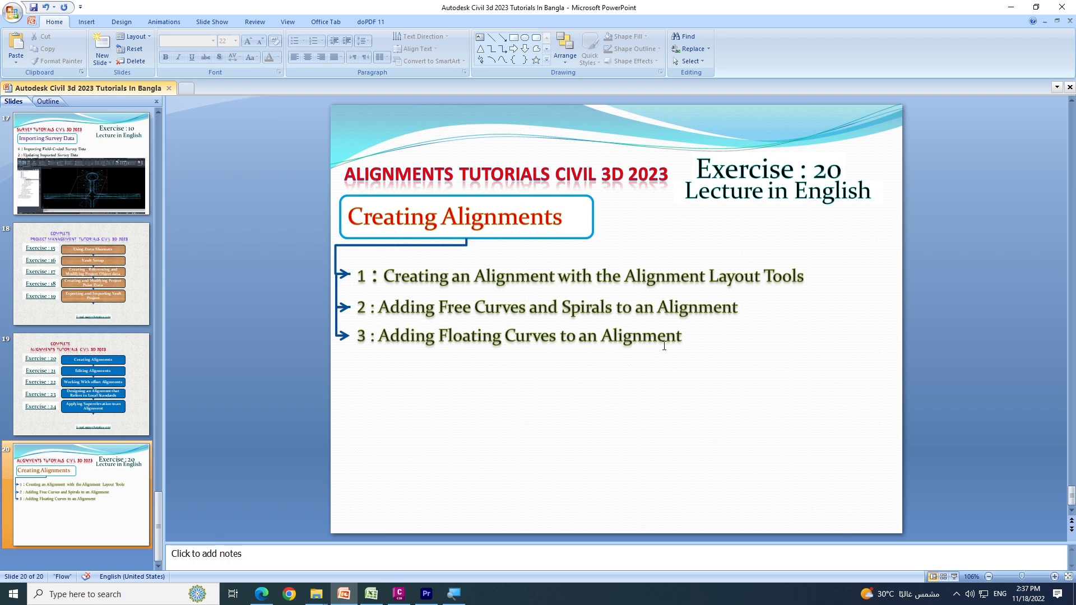
# - Return to Civil 3D and examine the survey points around purple circles D and E beyond the end of R.O.D-1
pyautogui.click(1012, 8)
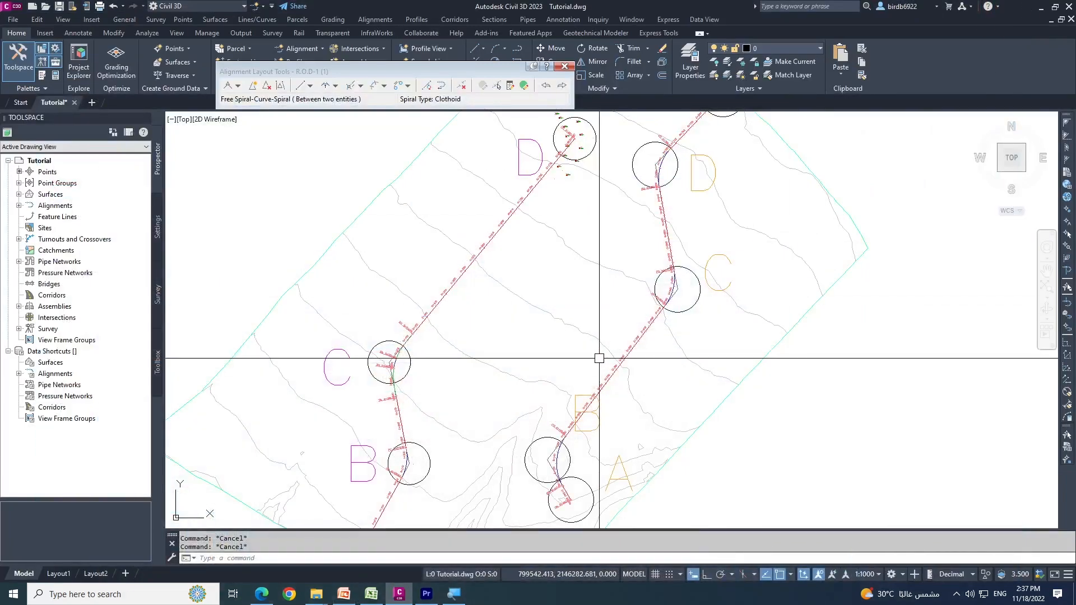
pyautogui.moveTo(605, 241); pyautogui.dragTo(544, 482, button='middle')
pyautogui.scroll(1, 487, 344)
pyautogui.moveTo(489, 345); pyautogui.dragTo(540, 319, button='middle')
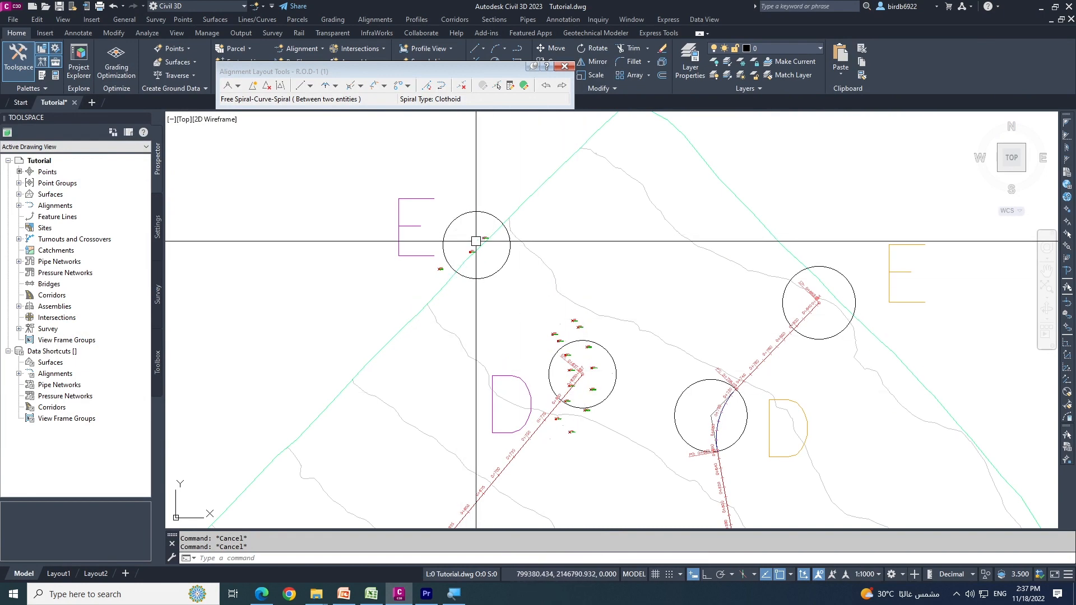
pyautogui.scroll(2, 589, 365)
pyautogui.scroll(-1, 584, 381)
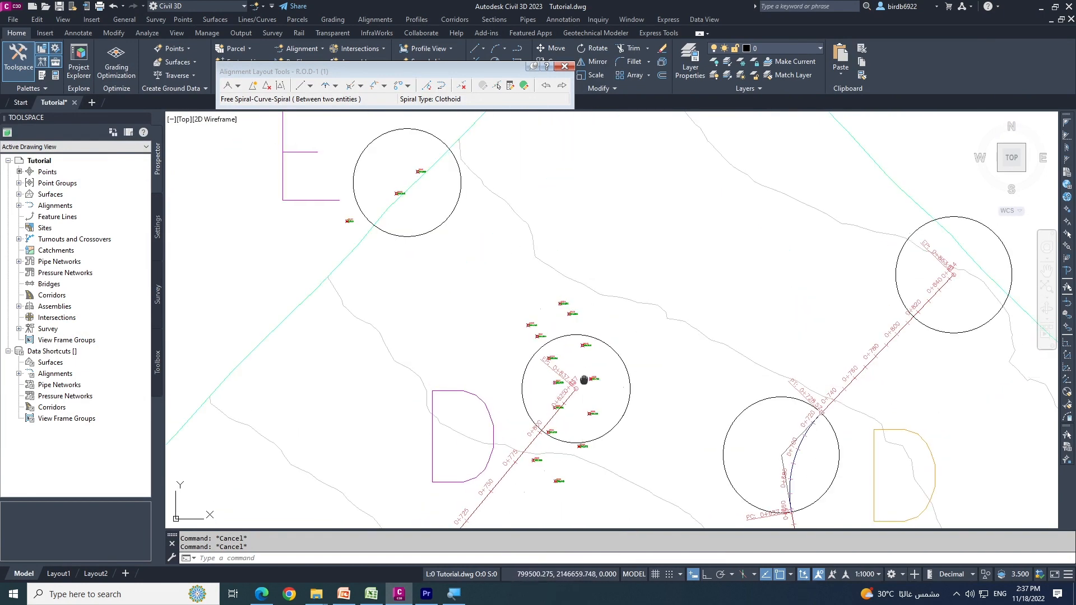
pyautogui.moveTo(583, 380); pyautogui.dragTo(595, 398, button='middle')
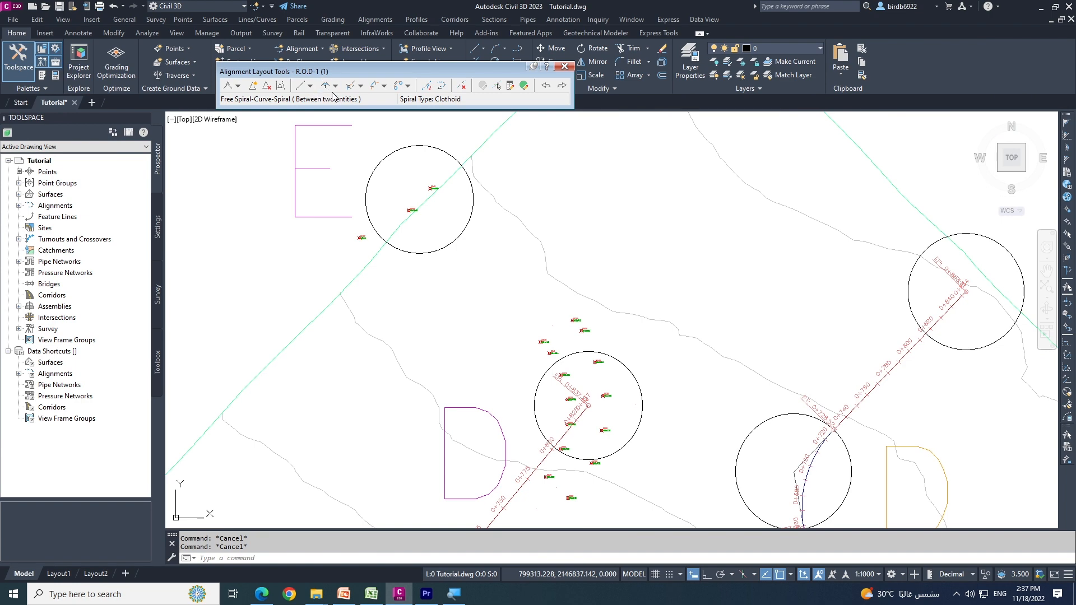
# - Close the alignment layout tools, then try reopening them for R.O.D-1 with the Geometry Editor
pyautogui.click(565, 66)
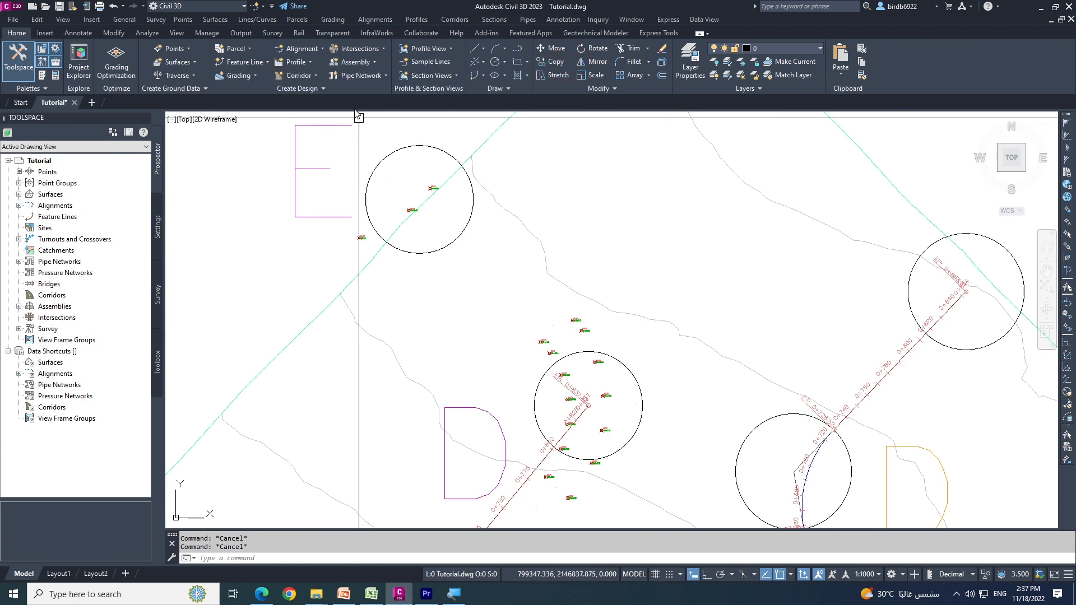
pyautogui.scroll(-3, 625, 272)
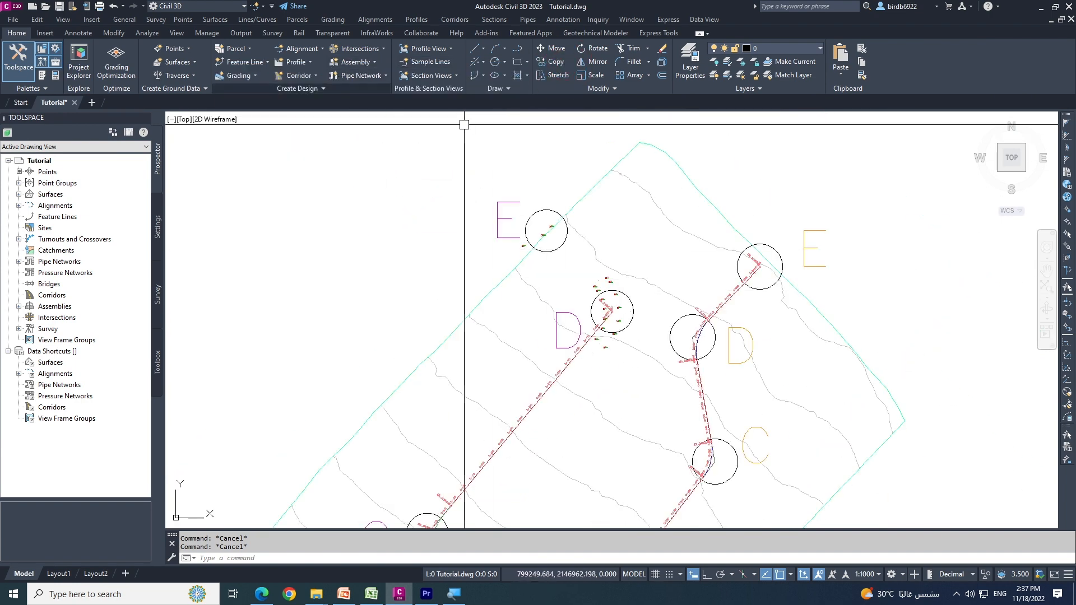
pyautogui.scroll(4, 576, 375)
pyautogui.click(583, 386)
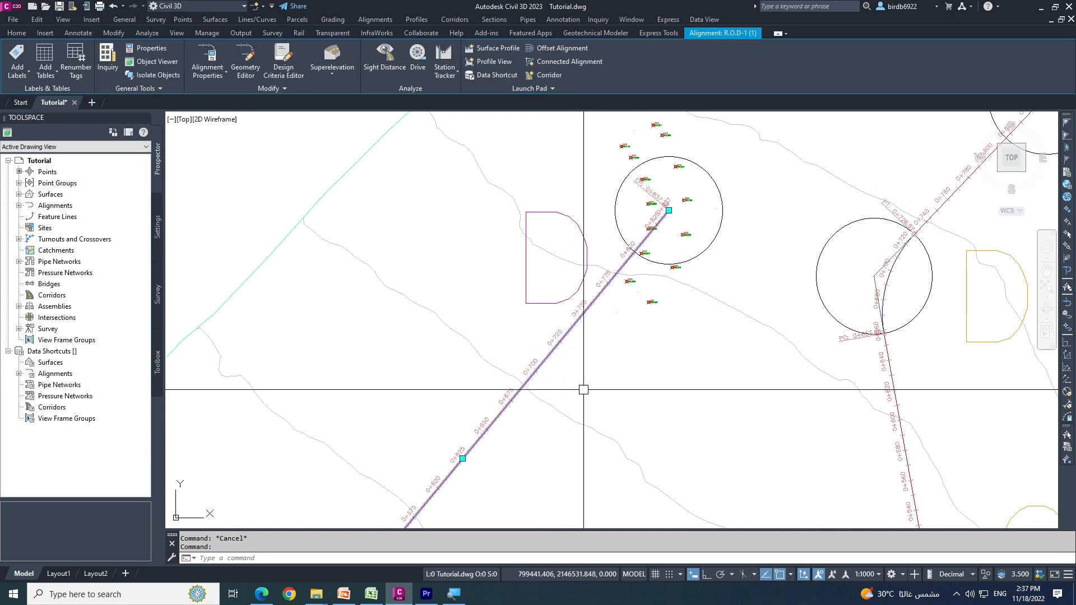
pyautogui.moveTo(366, 227); pyautogui.dragTo(346, 279, button='middle')
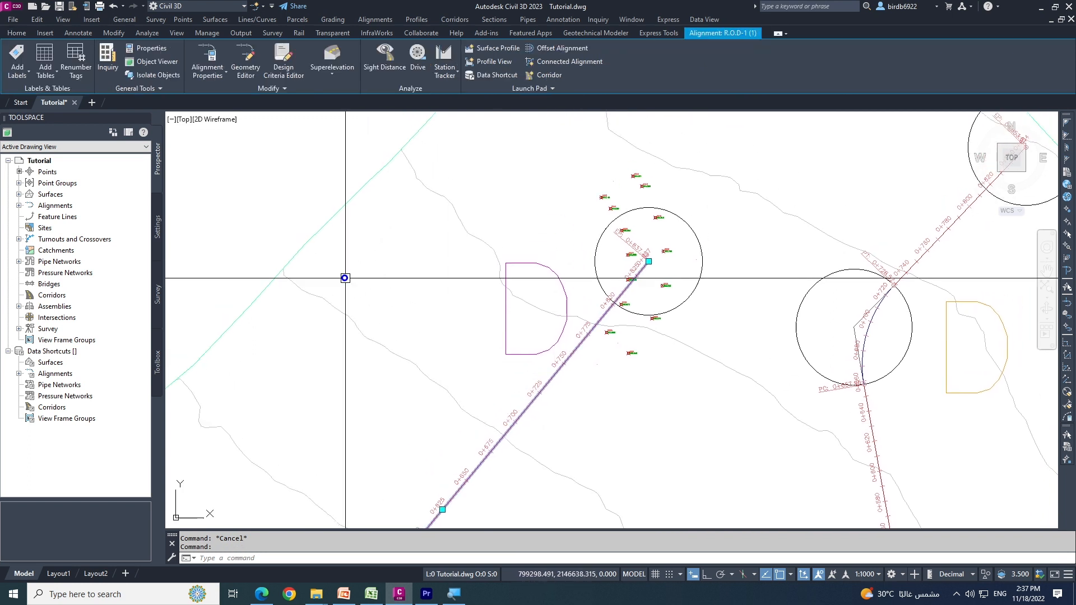
pyautogui.click(246, 71)
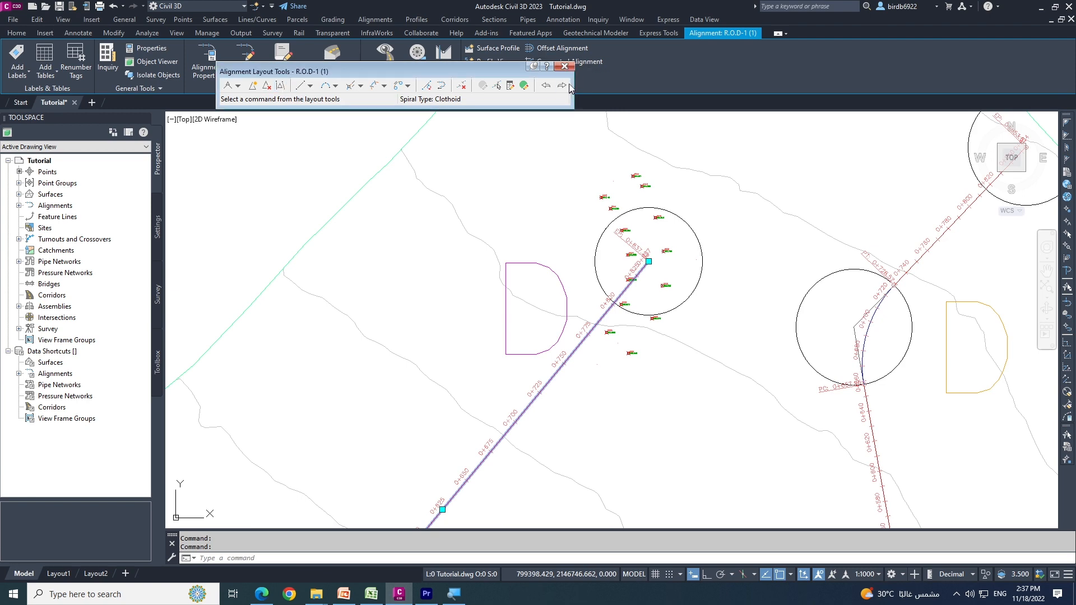
pyautogui.click(564, 66)
pyautogui.click(552, 377)
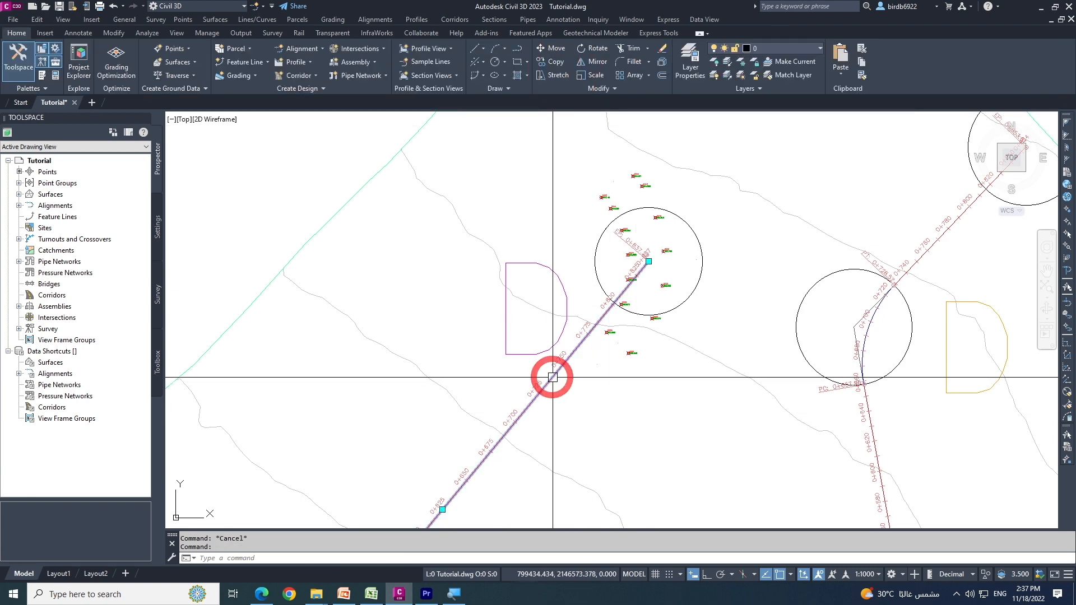
pyautogui.rightClick(558, 218)
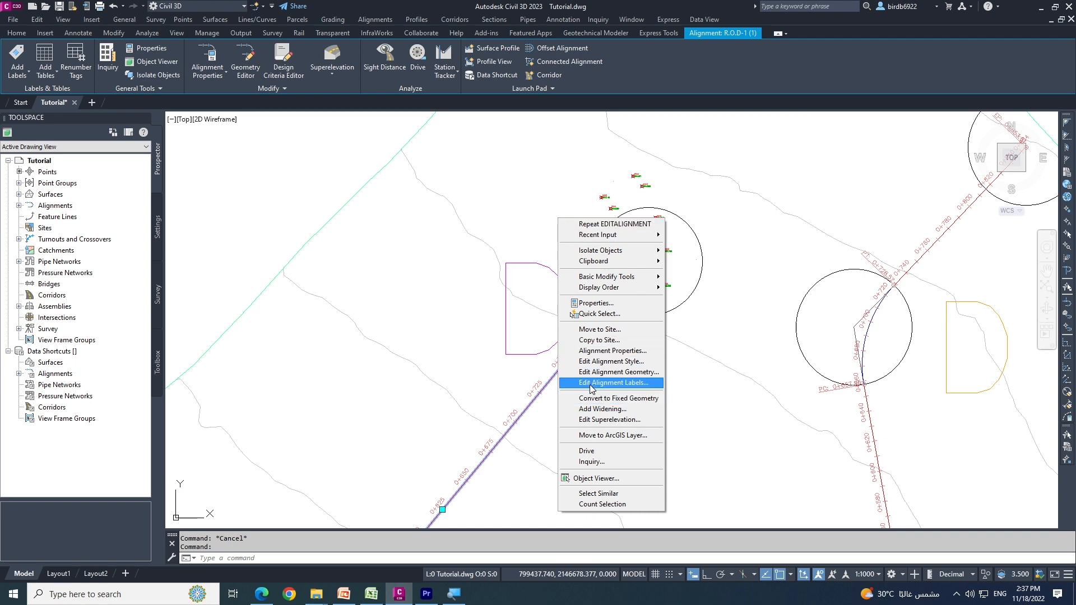
pyautogui.click(638, 383)
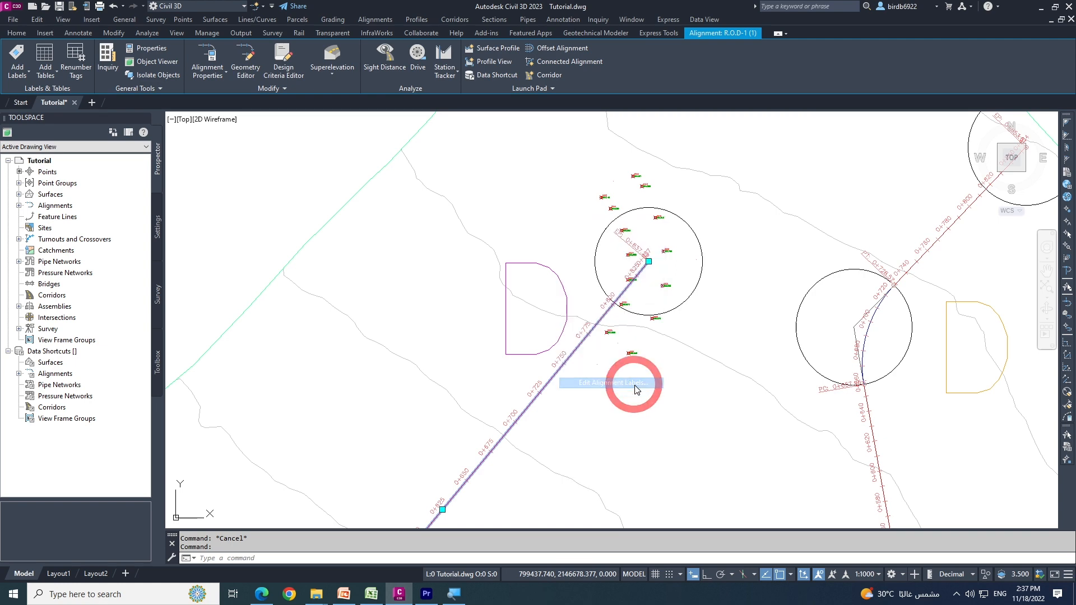
pyautogui.click(838, 456)
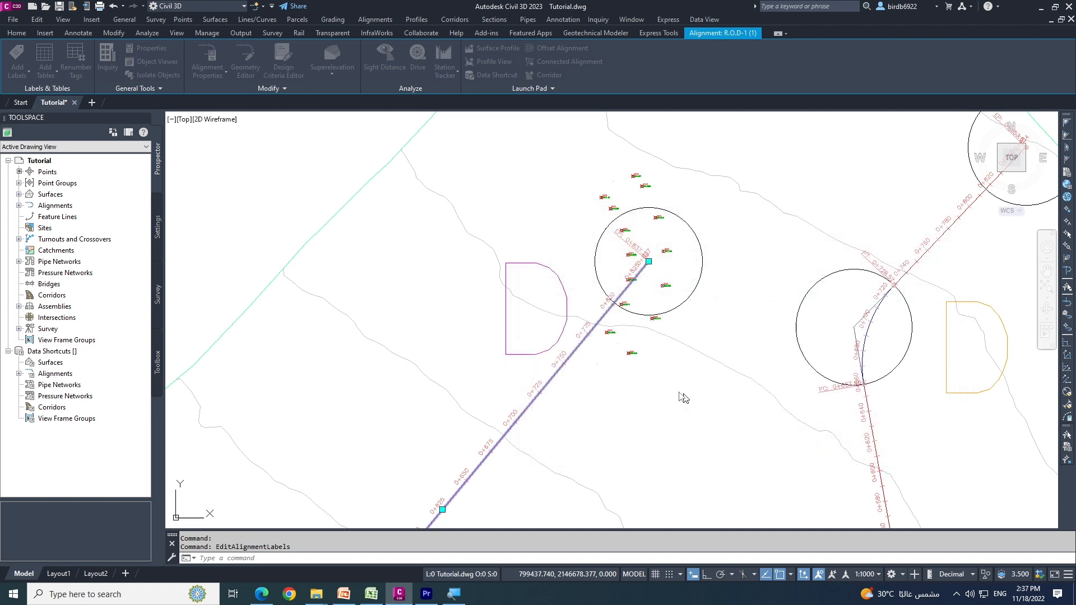
# - Reopen the layout tools for R.O.D-1 with Edit Alignment Geometry and move them aside to work near purple circles D and E
pyautogui.click(575, 348)
pyautogui.rightClick(587, 356)
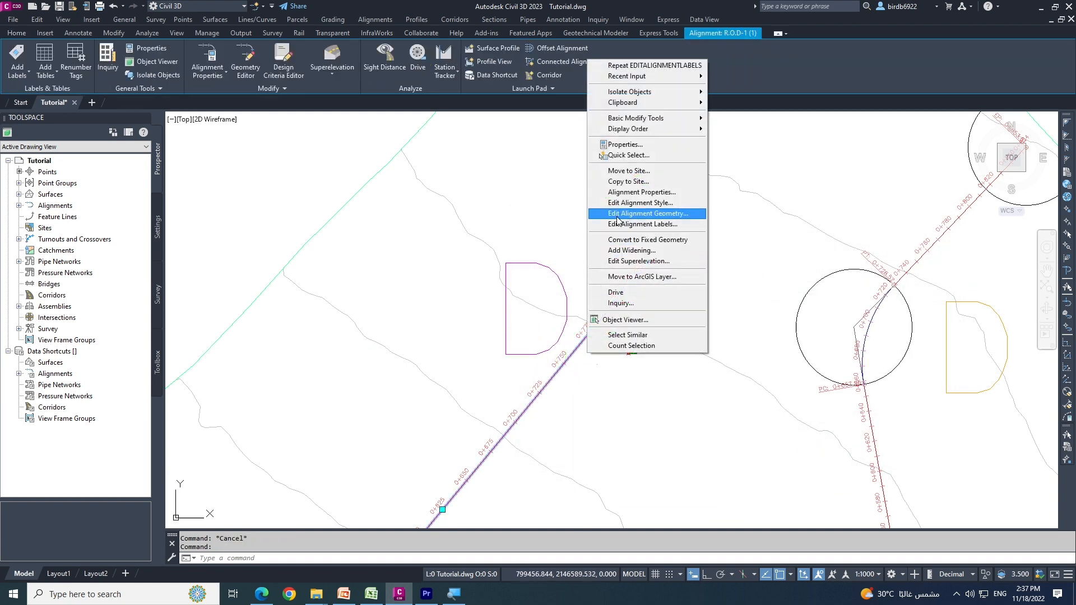
pyautogui.click(662, 218)
pyautogui.moveTo(407, 74); pyautogui.dragTo(354, 72)
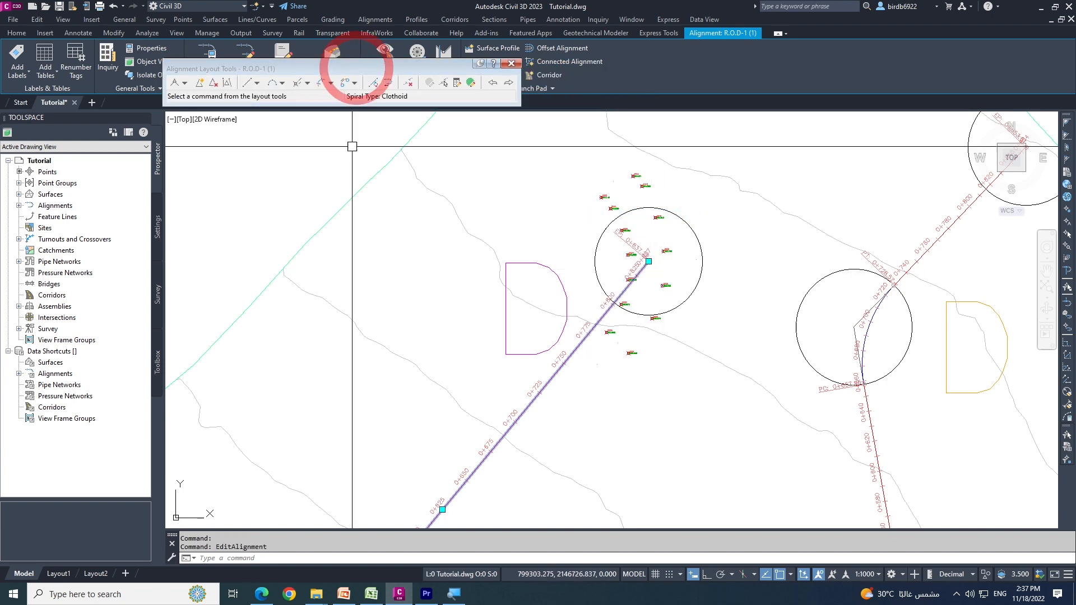
pyautogui.moveTo(616, 179)
pyautogui.mouseDown(button='middle')
pyautogui.moveTo(588, 363)
pyautogui.moveTo(570, 344)
pyautogui.mouseUp(button='middle')
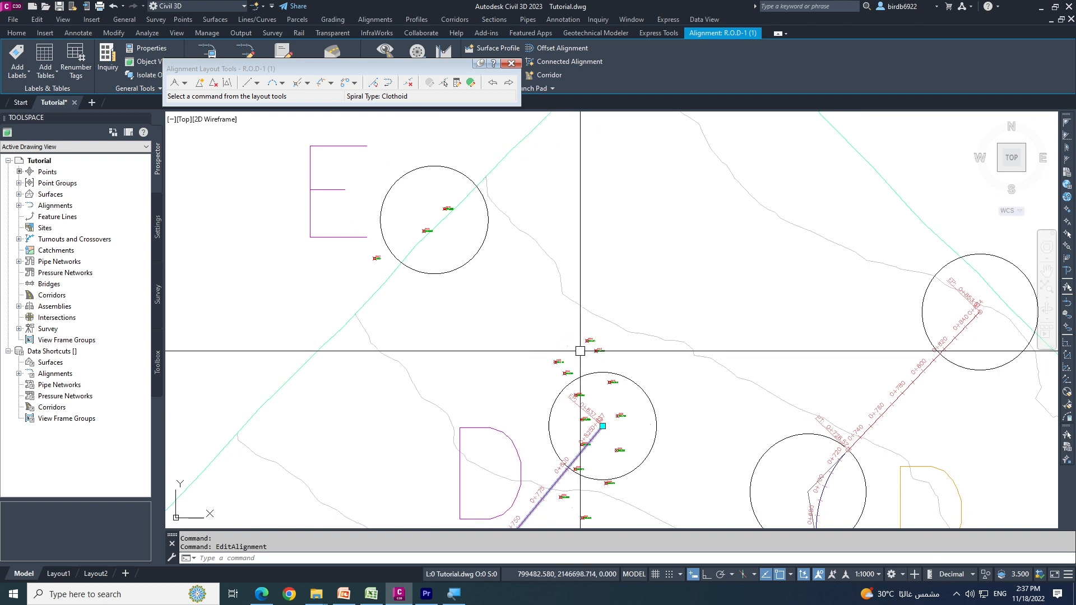
# - Start a Floating Curve - Best Fit attached to the R.O.D-1 tangent ending in purple circle D, using COGO points as input
pyautogui.click(331, 84)
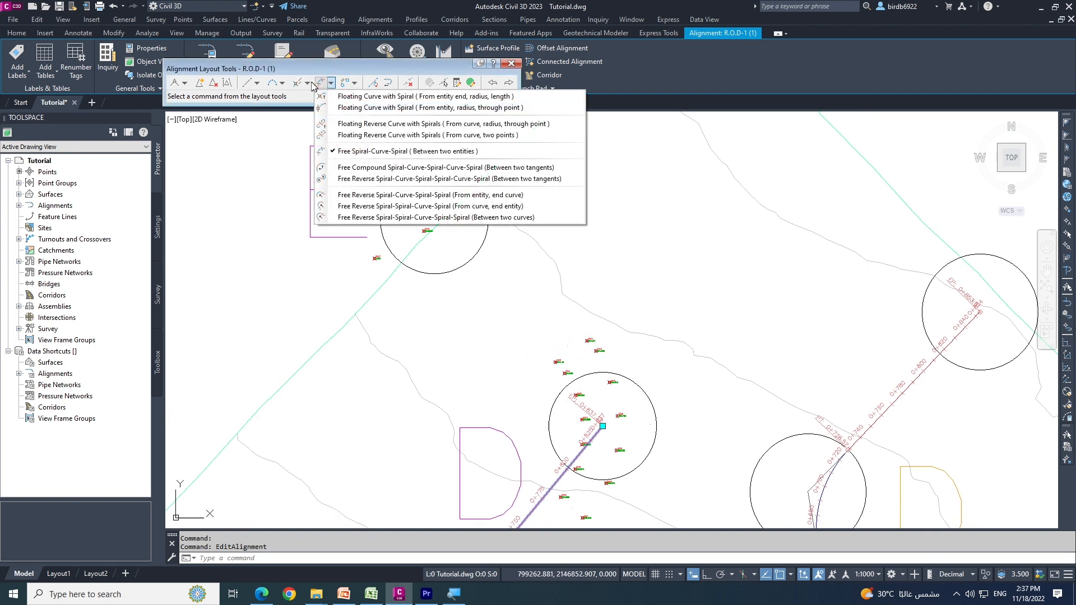
pyautogui.click(308, 85)
pyautogui.click(283, 84)
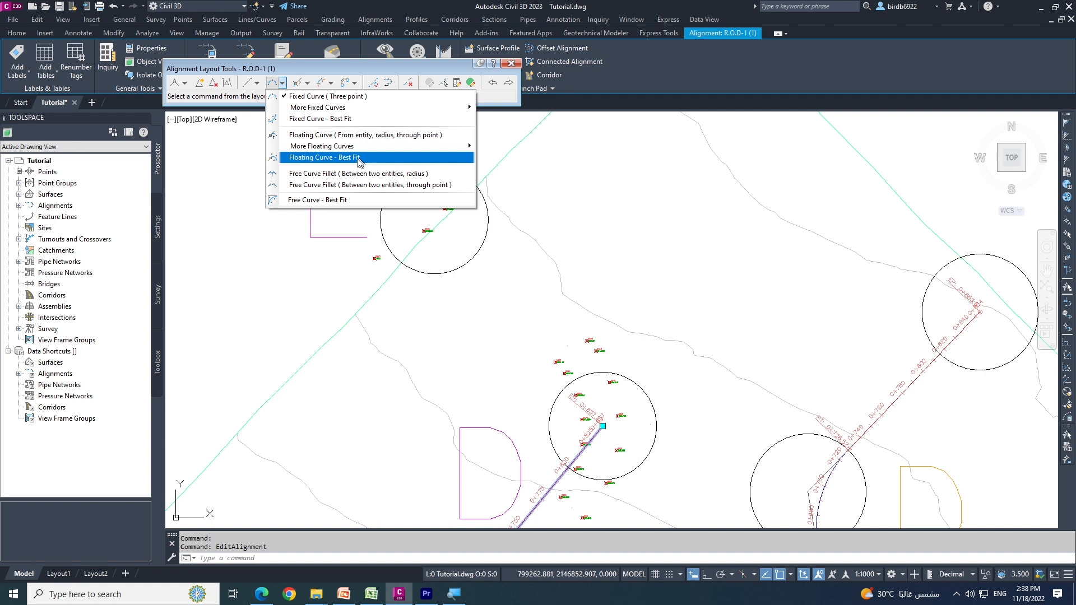
pyautogui.click(337, 159)
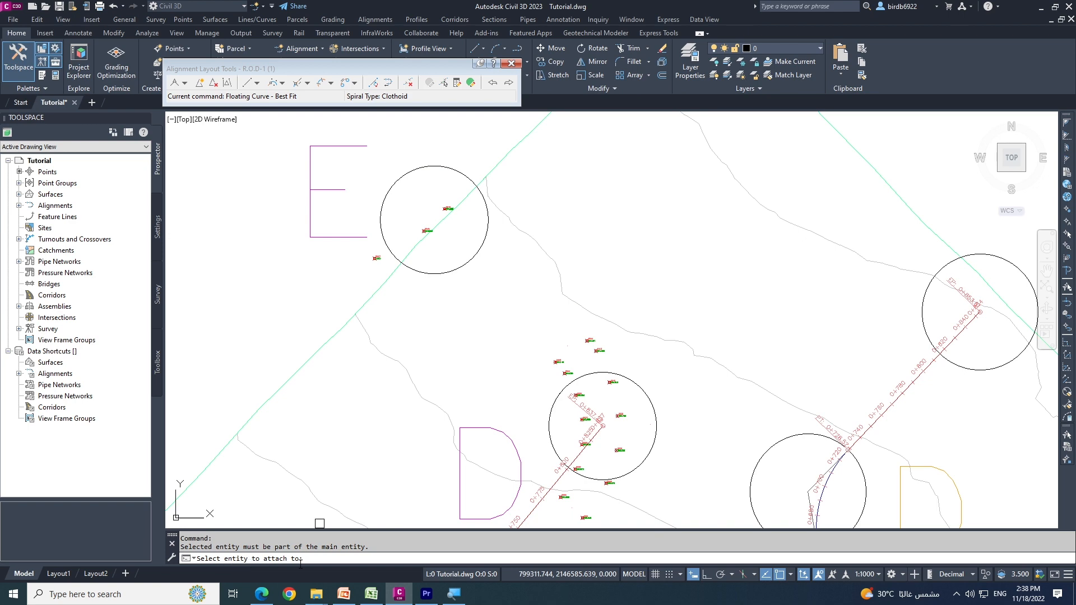
pyautogui.scroll(4, 635, 406)
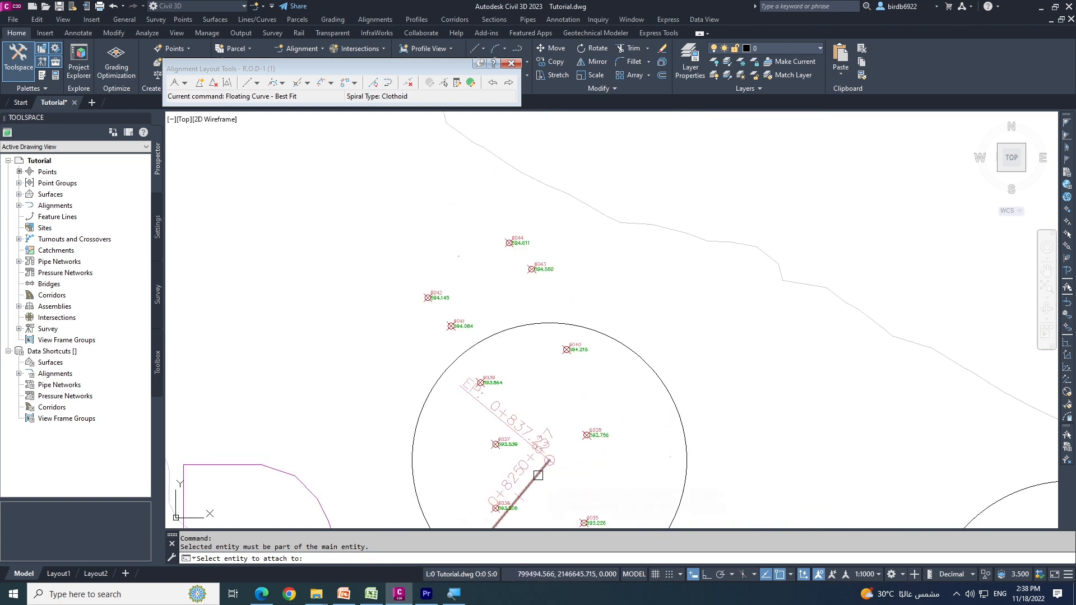
pyautogui.click(539, 475)
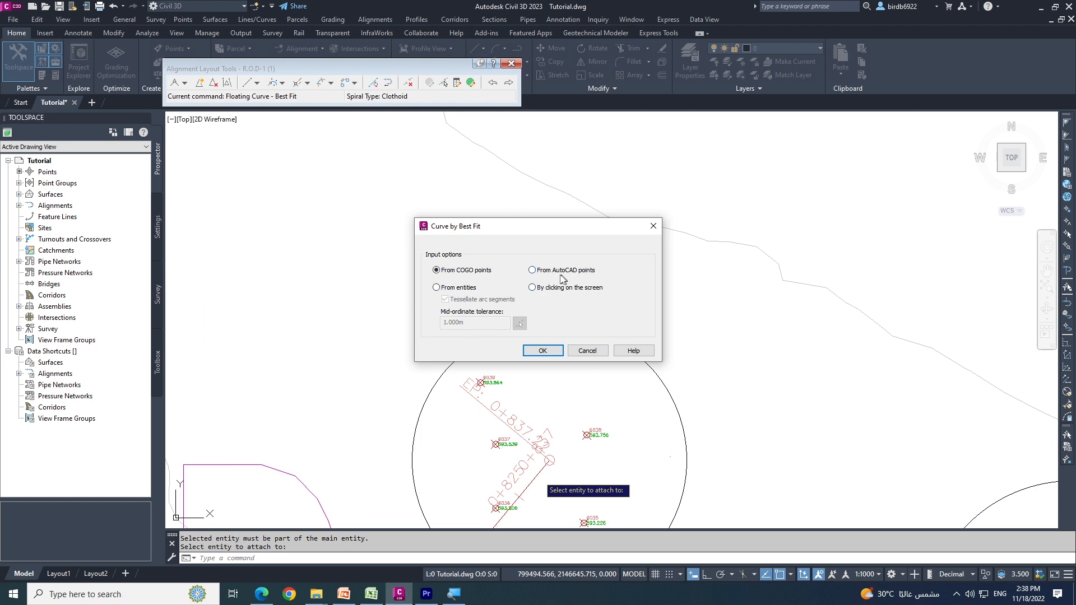
pyautogui.click(543, 351)
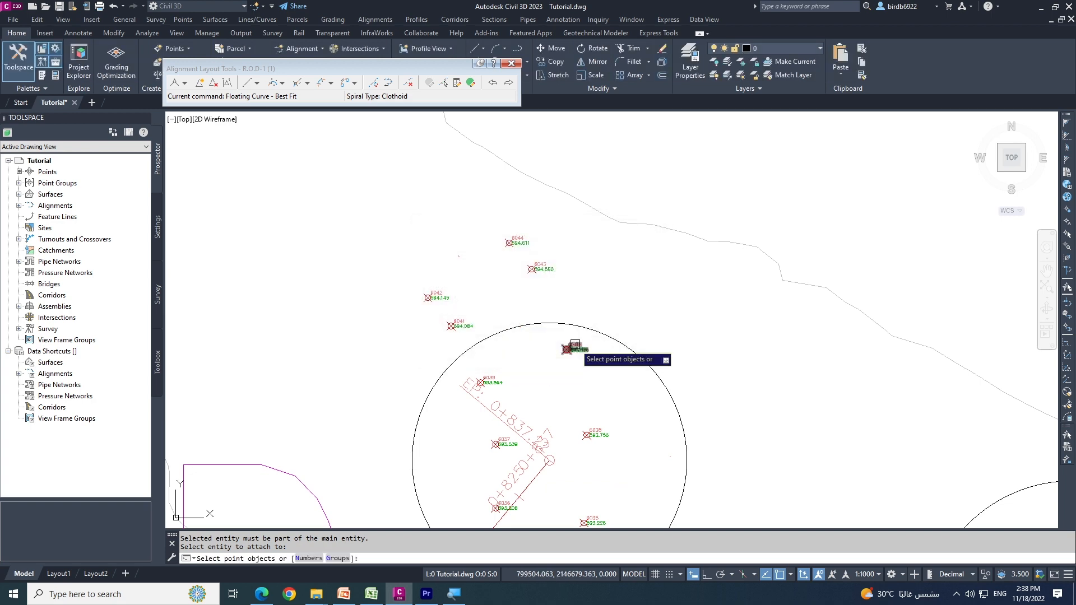
# - Select COGO points 6038 and 6037 on either side of the R.O.D-1 end point for the best fit curve
pyautogui.scroll(-2, 583, 337)
pyautogui.scroll(2, 576, 413)
pyautogui.scroll(4, 596, 314)
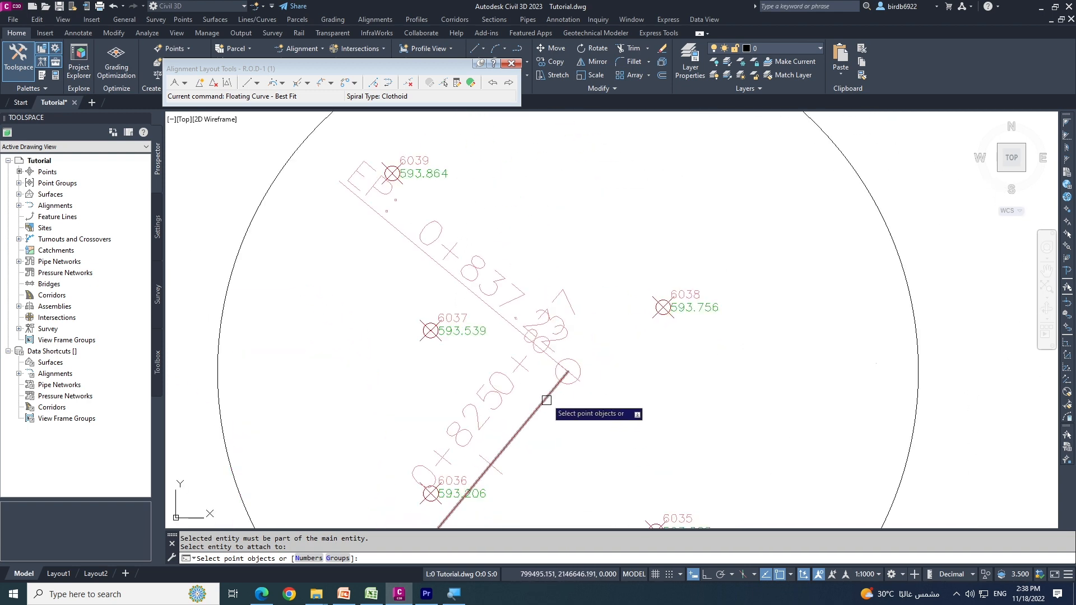
pyautogui.moveTo(538, 385); pyautogui.dragTo(531, 391, button='middle')
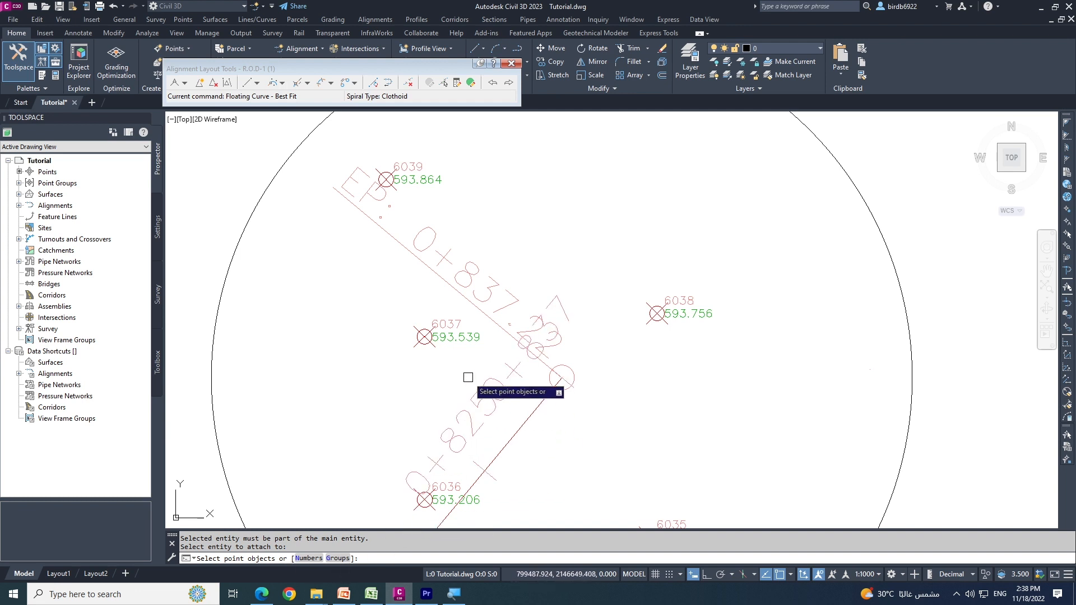
pyautogui.moveTo(473, 333); pyautogui.dragTo(473, 352, button='middle')
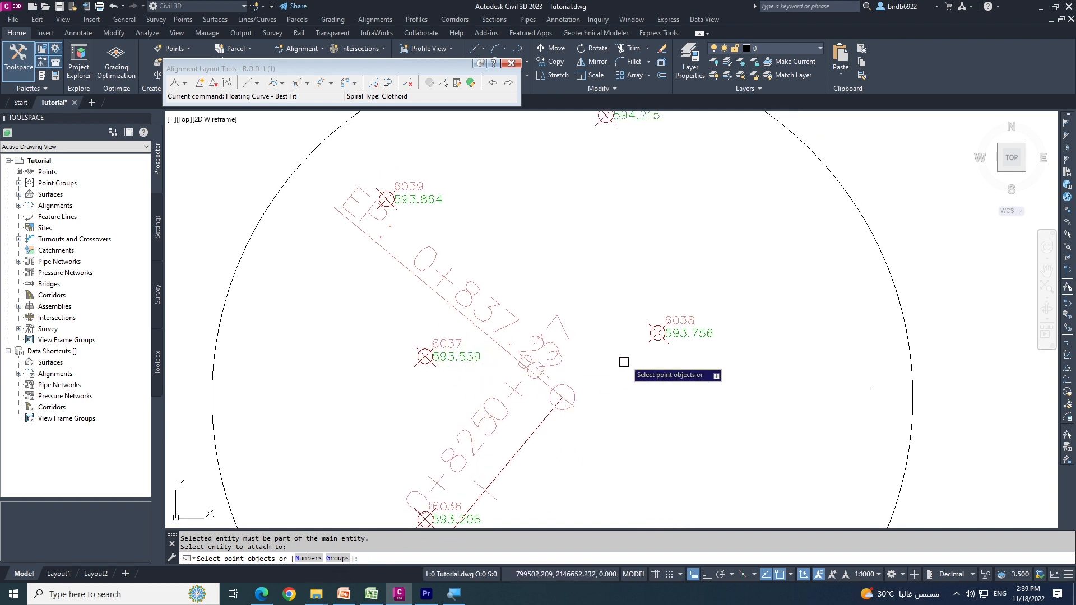
pyautogui.click(707, 335)
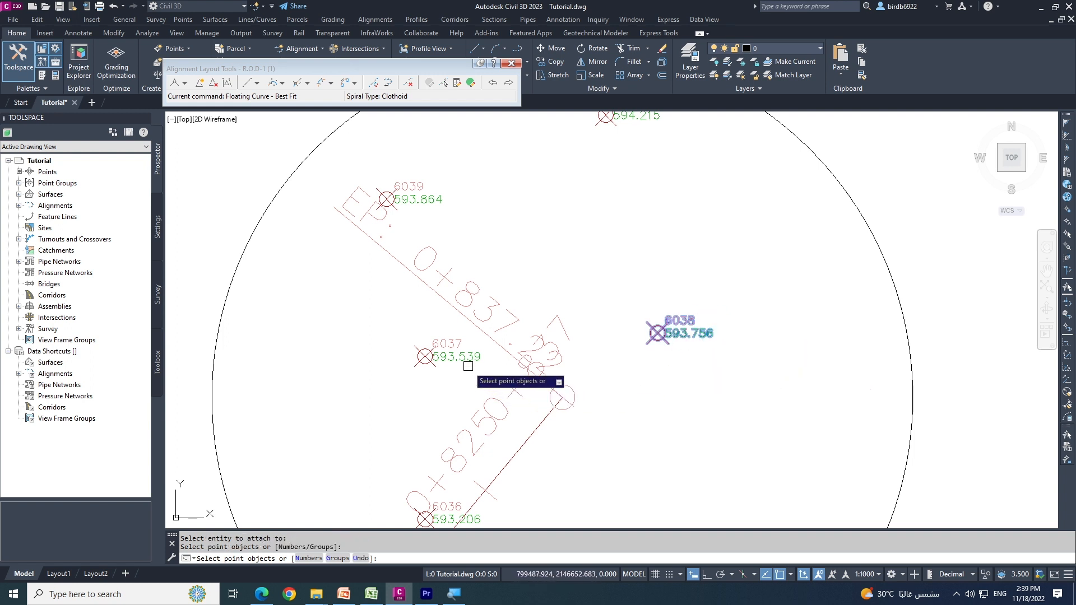
pyautogui.click(464, 360)
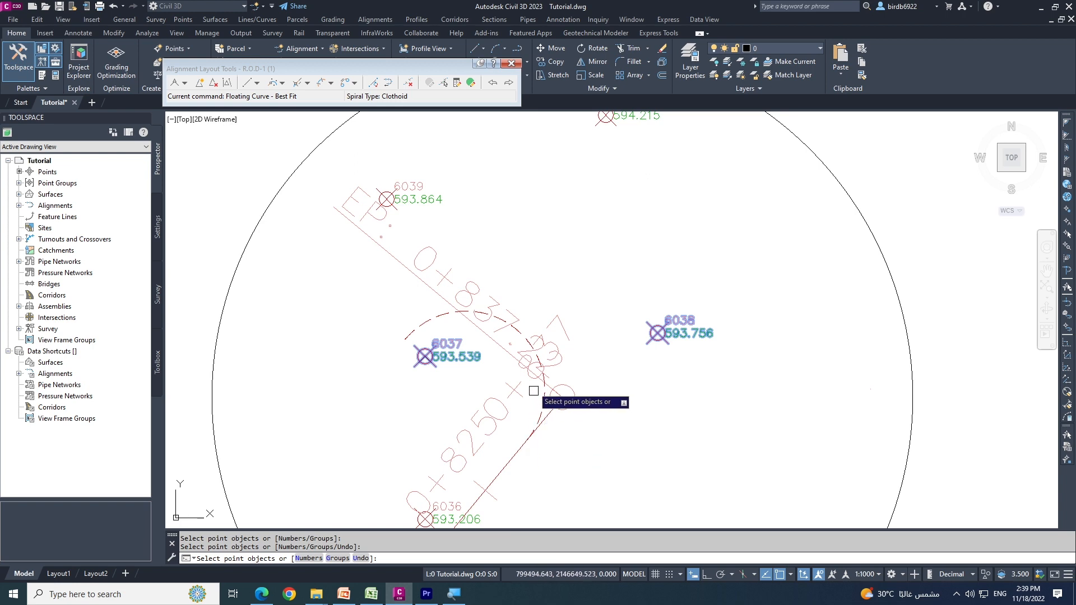
# - Add COGO points 6040, 6039, 6043, 6044 and 6042 to the best fit curve selection
pyautogui.scroll(-1, 542, 366)
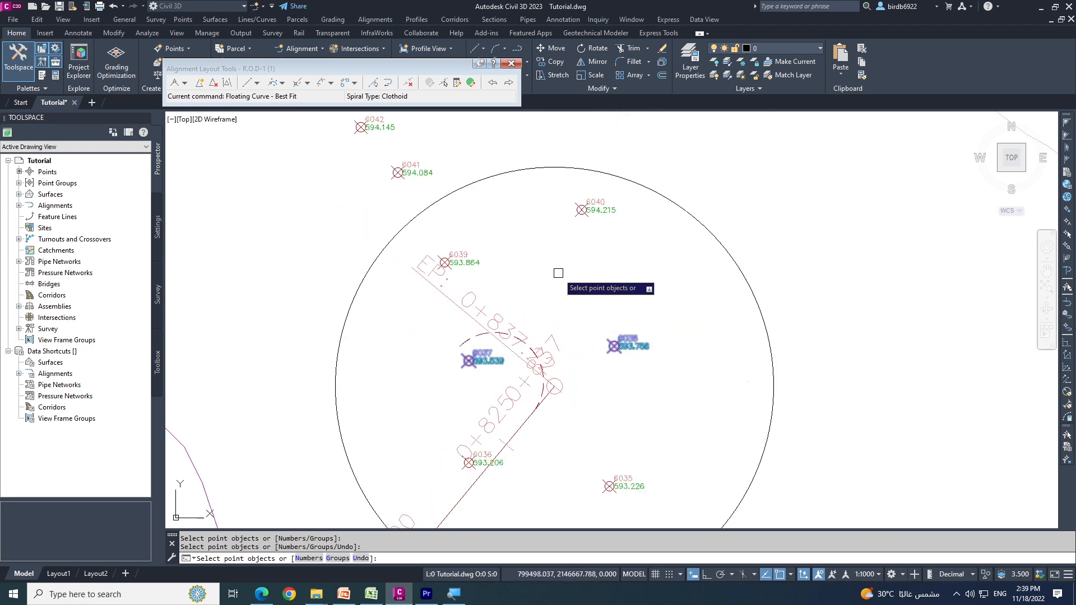
pyautogui.moveTo(557, 281); pyautogui.dragTo(558, 377, button='middle')
pyautogui.scroll(2, 607, 309)
pyautogui.scroll(-2, 617, 332)
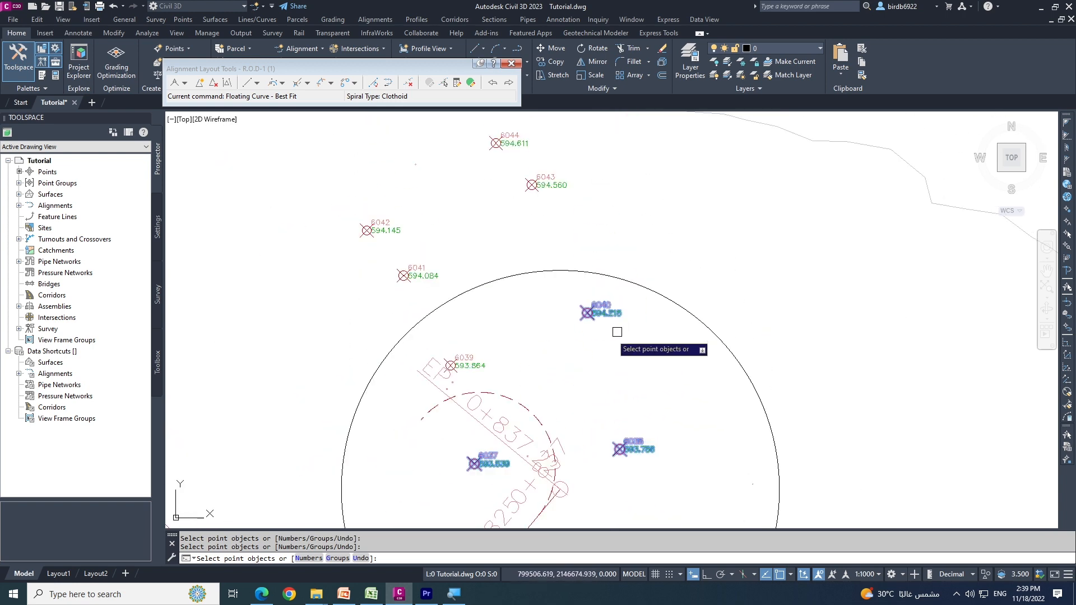
pyautogui.moveTo(537, 297); pyautogui.dragTo(524, 356, button='middle')
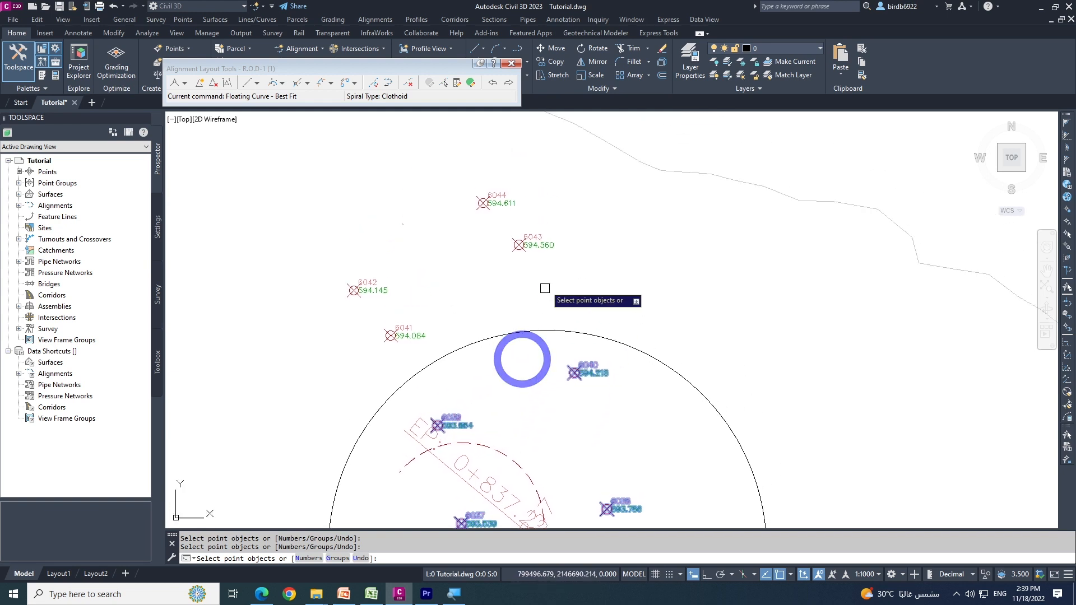
pyautogui.scroll(-1, 562, 266)
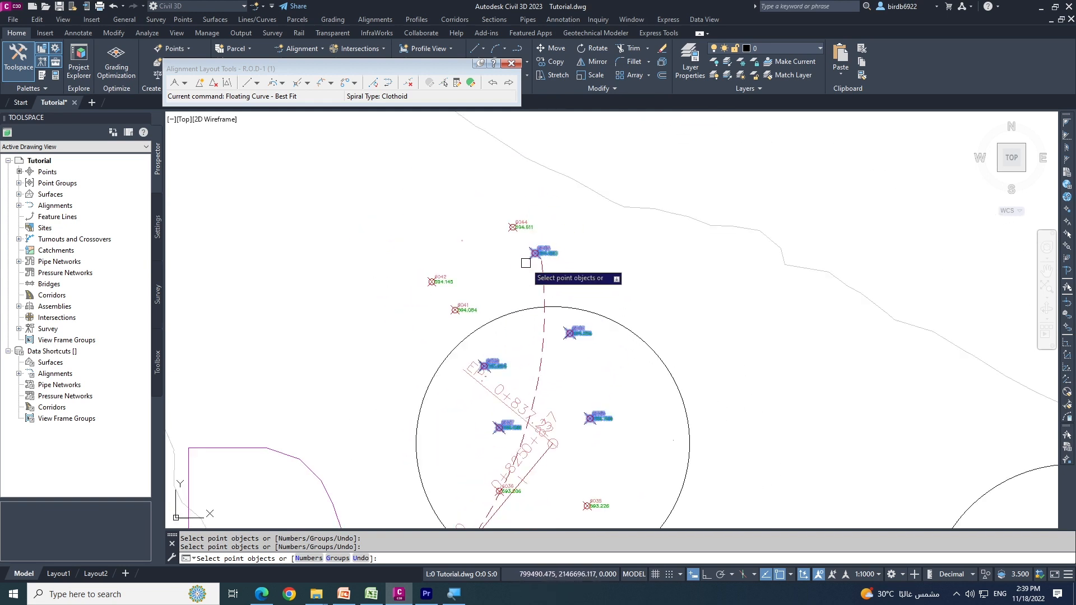
pyautogui.moveTo(527, 264); pyautogui.dragTo(558, 297, button='middle')
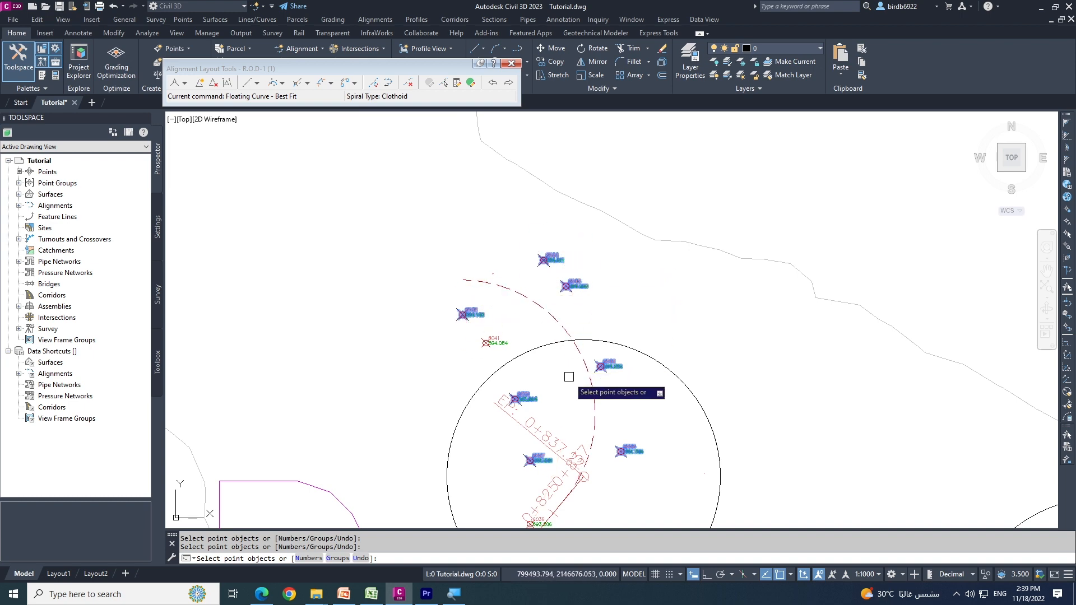
# - Add COGO points 6046 and 6045 inside purple circle E to the best fit curve selection
pyautogui.scroll(-1, 569, 377)
pyautogui.moveTo(521, 259); pyautogui.dragTo(548, 339, button='middle')
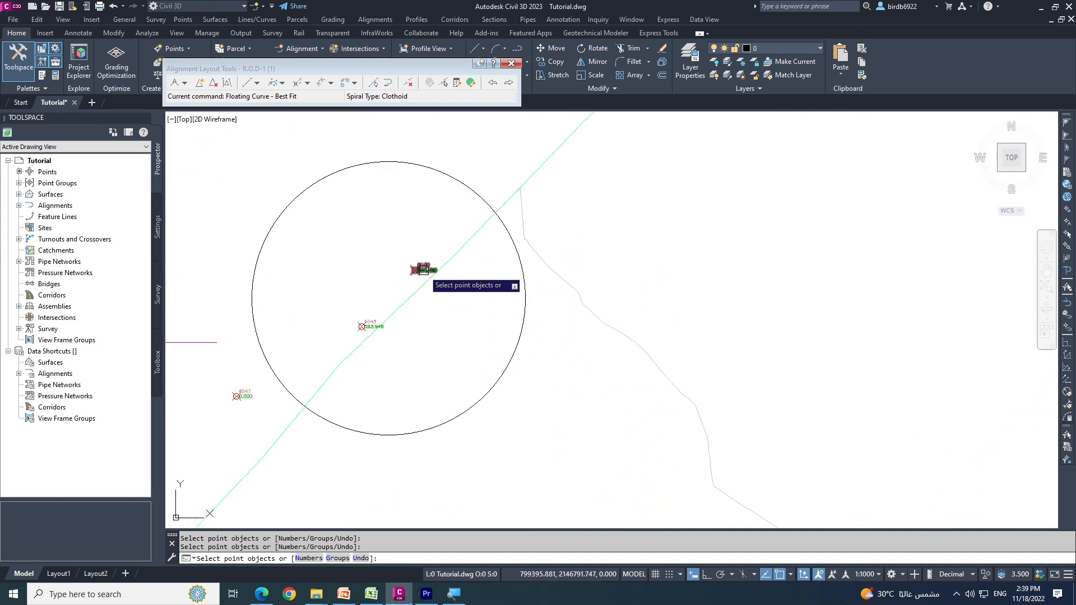
pyautogui.click(421, 273)
pyautogui.scroll(3, 403, 303)
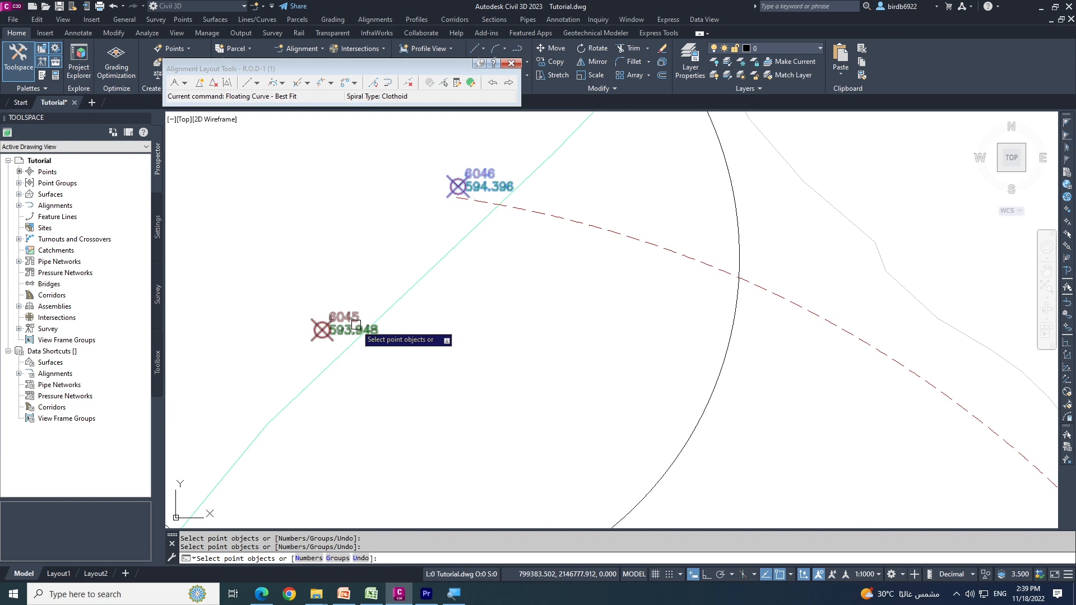
pyautogui.scroll(-3, 483, 257)
pyautogui.scroll(-1, 644, 340)
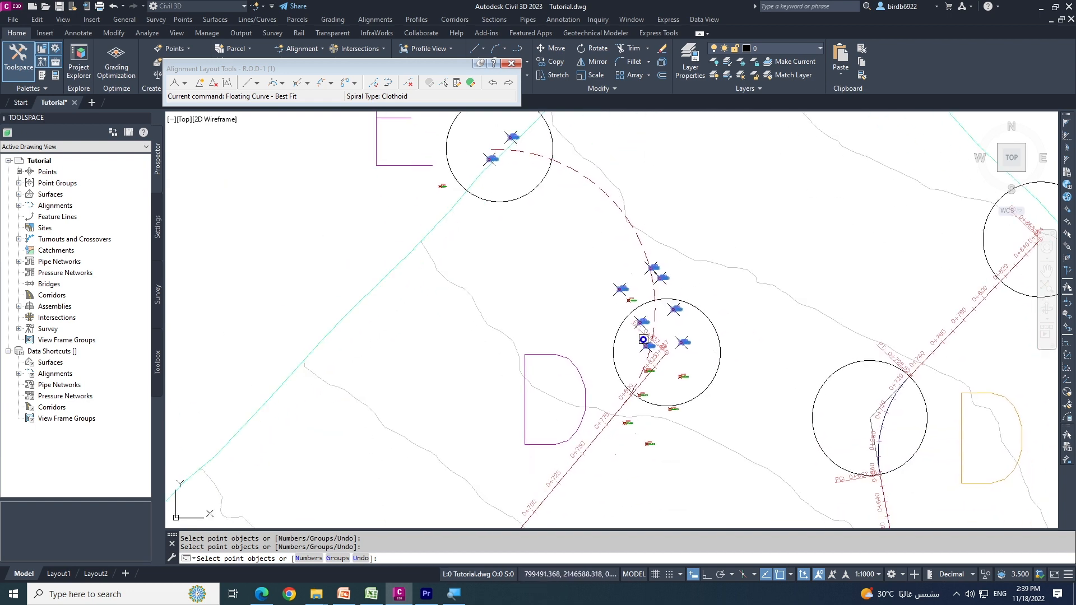
# - Finish the COGO point selection and accept the regression data to create the best fit floating curve on R.O.D-1
pyautogui.scroll(-1, 593, 451)
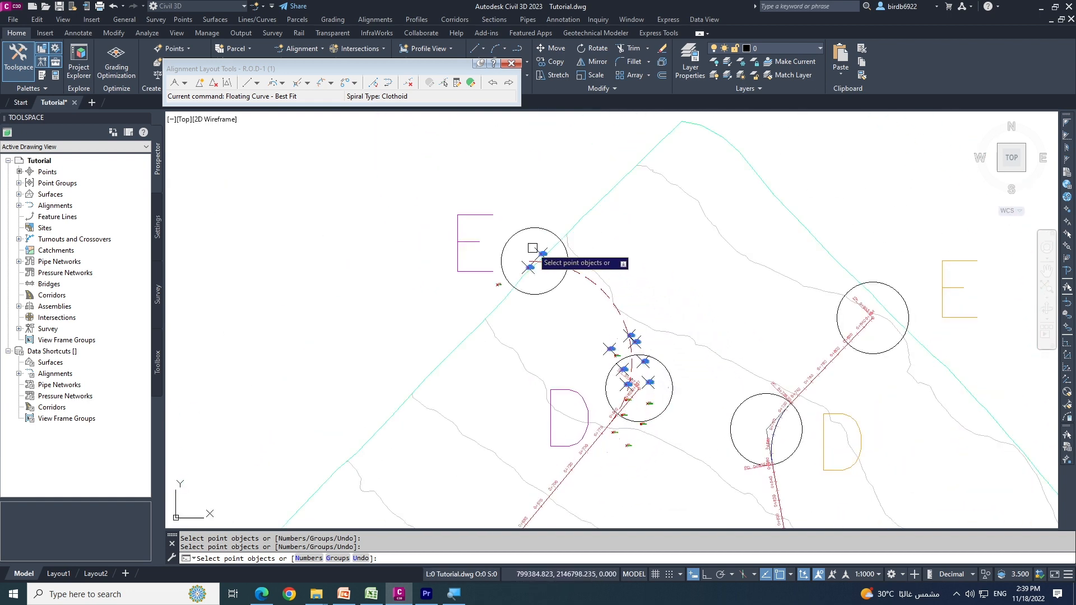
pyautogui.scroll(2, 617, 358)
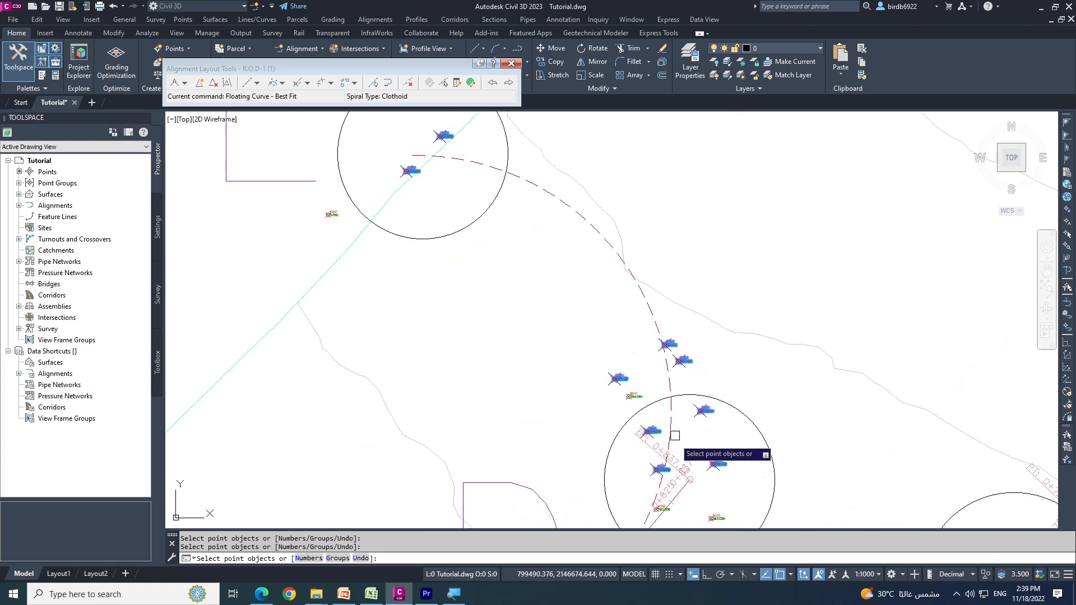
pyautogui.moveTo(676, 433); pyautogui.dragTo(636, 337, button='middle')
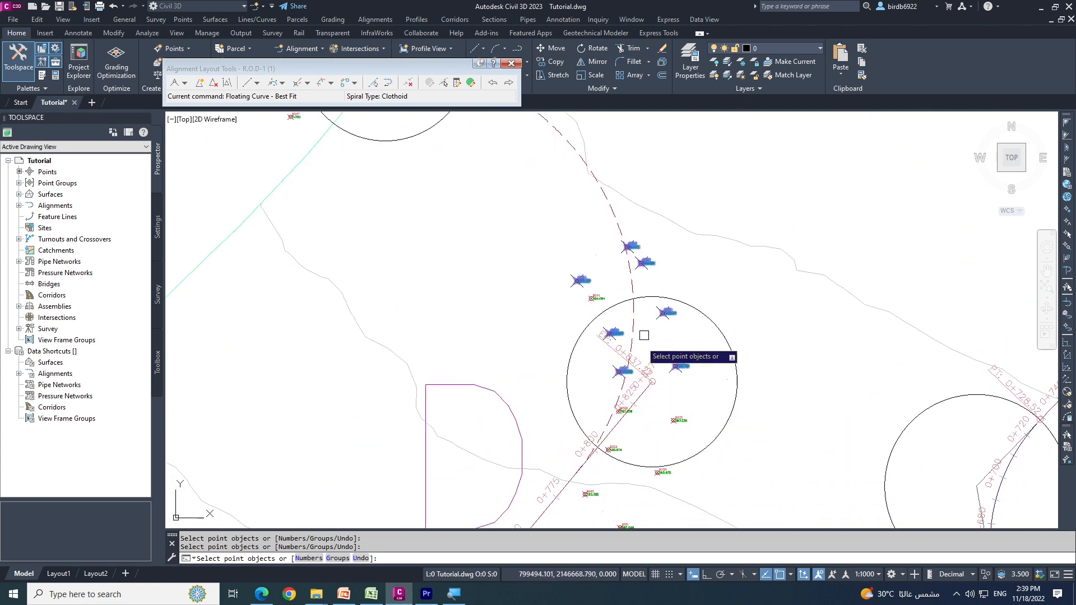
pyautogui.scroll(-1, 657, 402)
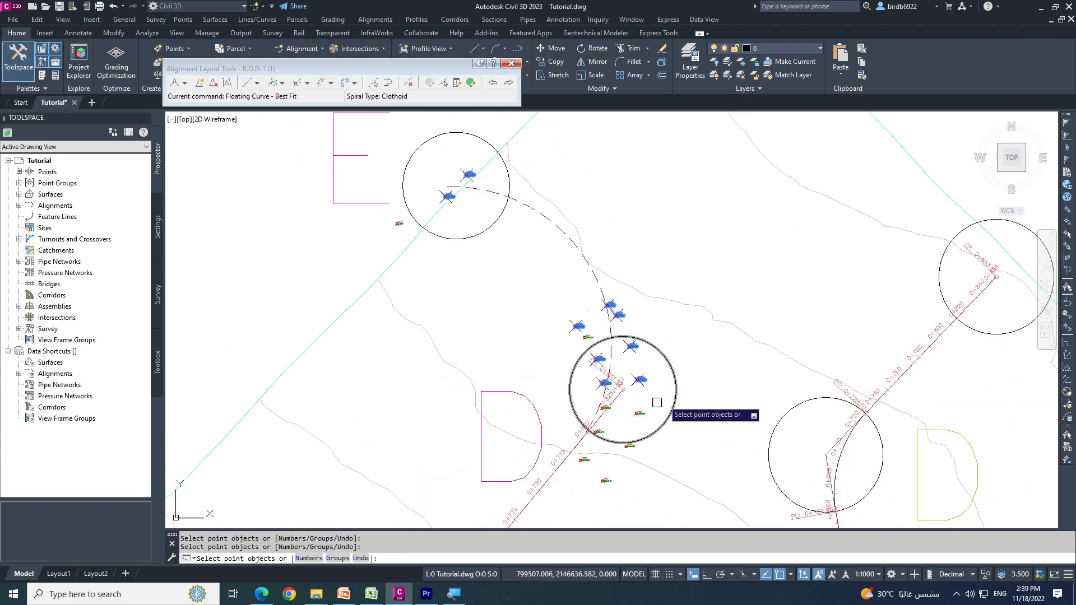
pyautogui.rightClick(715, 374)
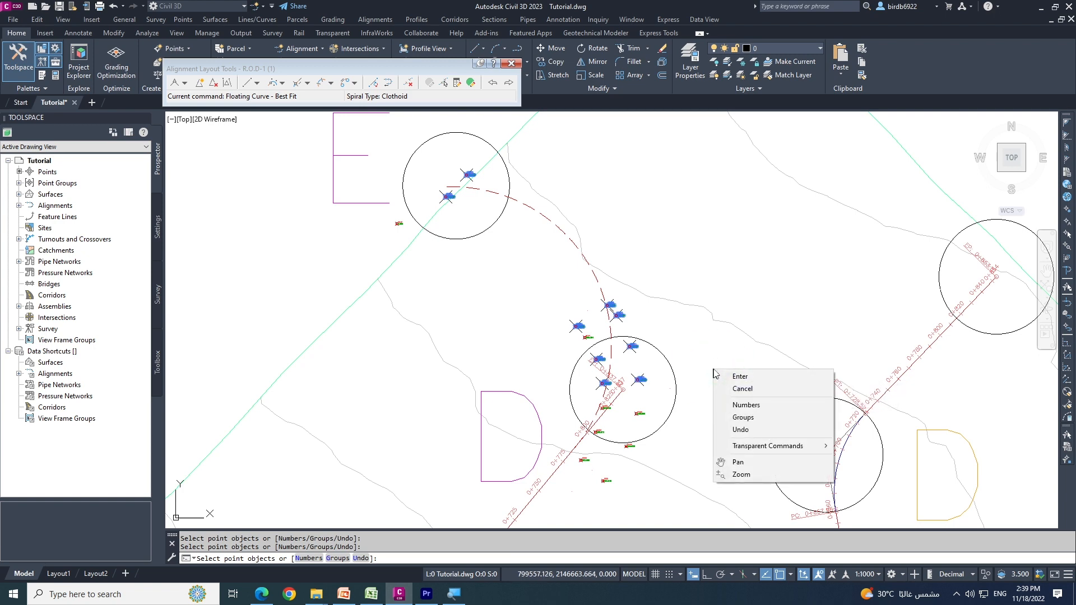
pyautogui.click(725, 375)
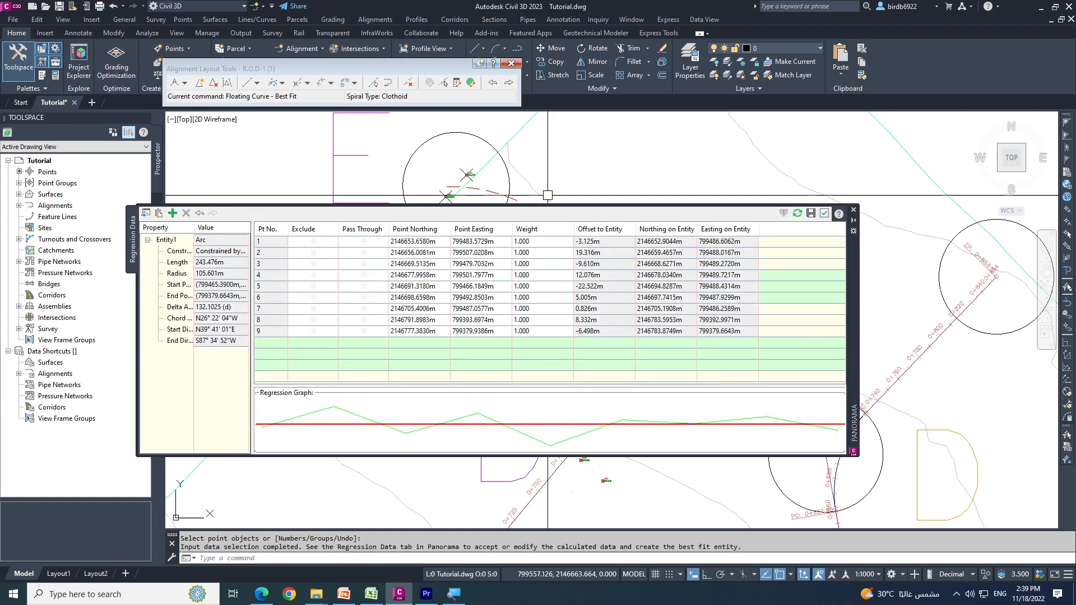
pyautogui.click(825, 214)
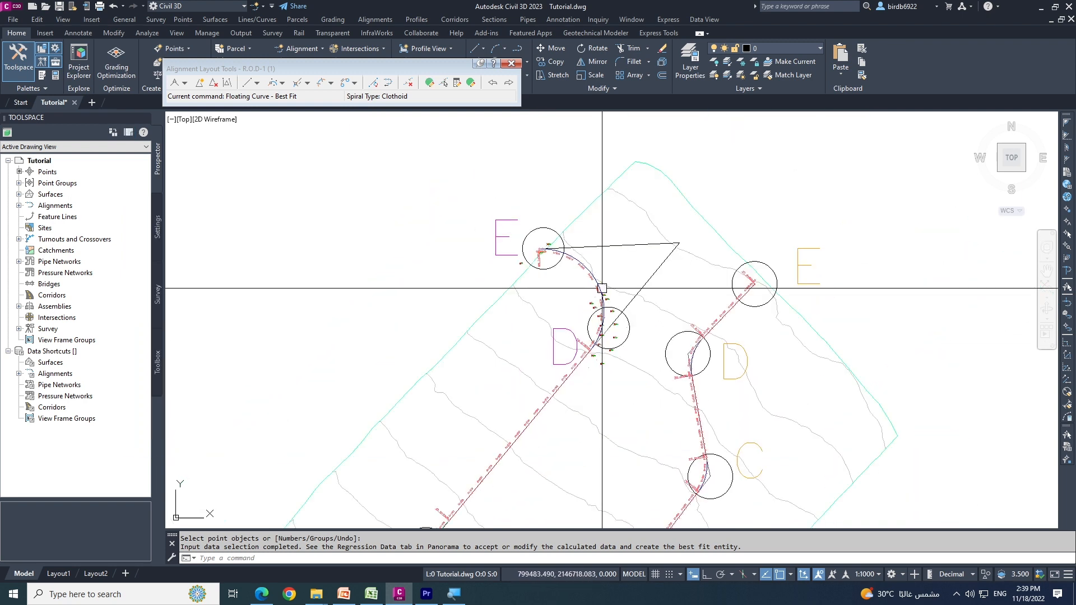
pyautogui.press('Escape')
pyautogui.press('Escape')
# - Examine the R.O.D-1 alignment along its length, from purple circle A to the floating curve between purple circles D and E
pyautogui.scroll(4, 595, 283)
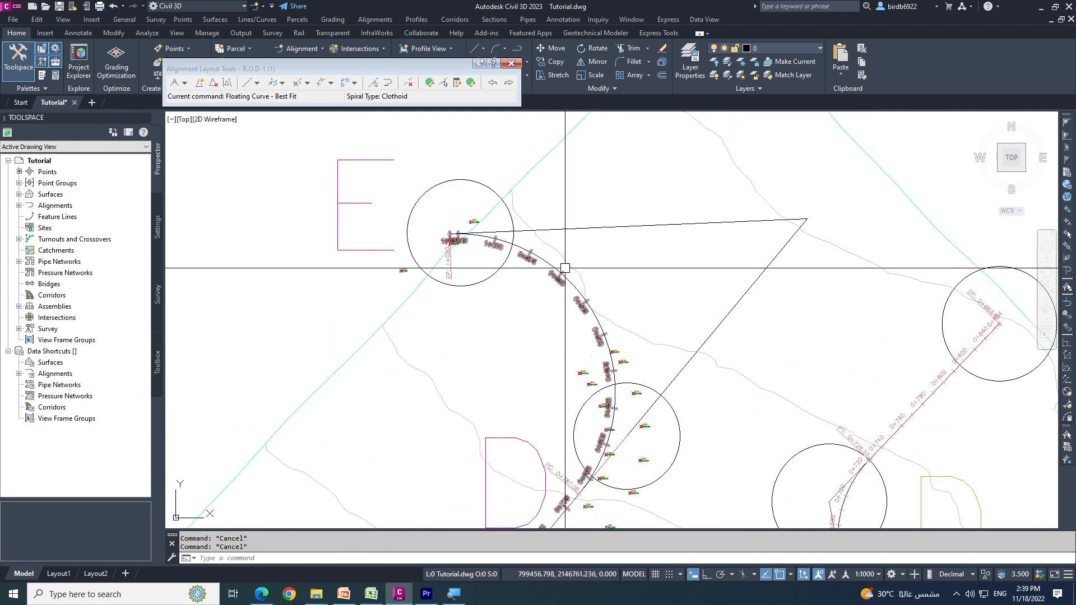
pyautogui.click(547, 264)
pyautogui.scroll(-4, 601, 241)
pyautogui.press('Escape')
pyautogui.scroll(2, 553, 392)
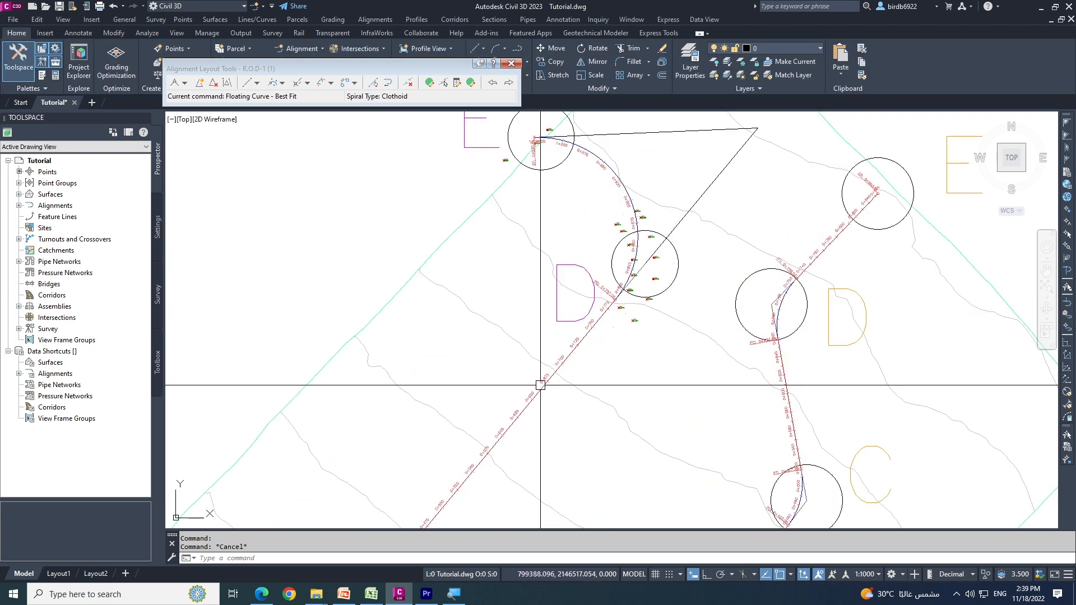
pyautogui.scroll(2, 540, 387)
pyautogui.click(540, 391)
pyautogui.scroll(-4, 649, 301)
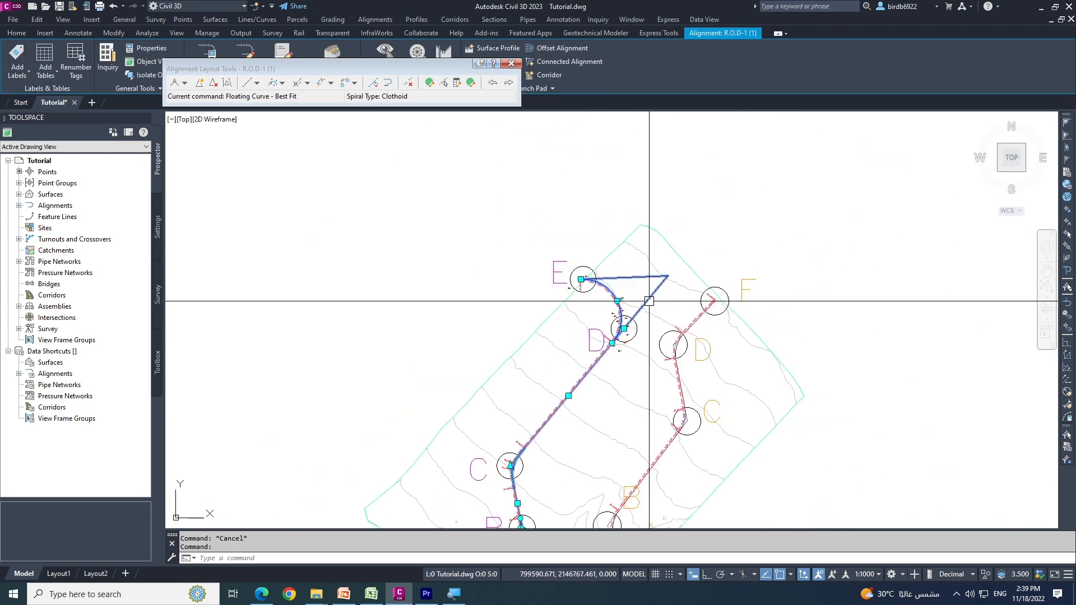
pyautogui.moveTo(588, 419); pyautogui.dragTo(609, 269, button='middle')
pyautogui.scroll(3, 519, 422)
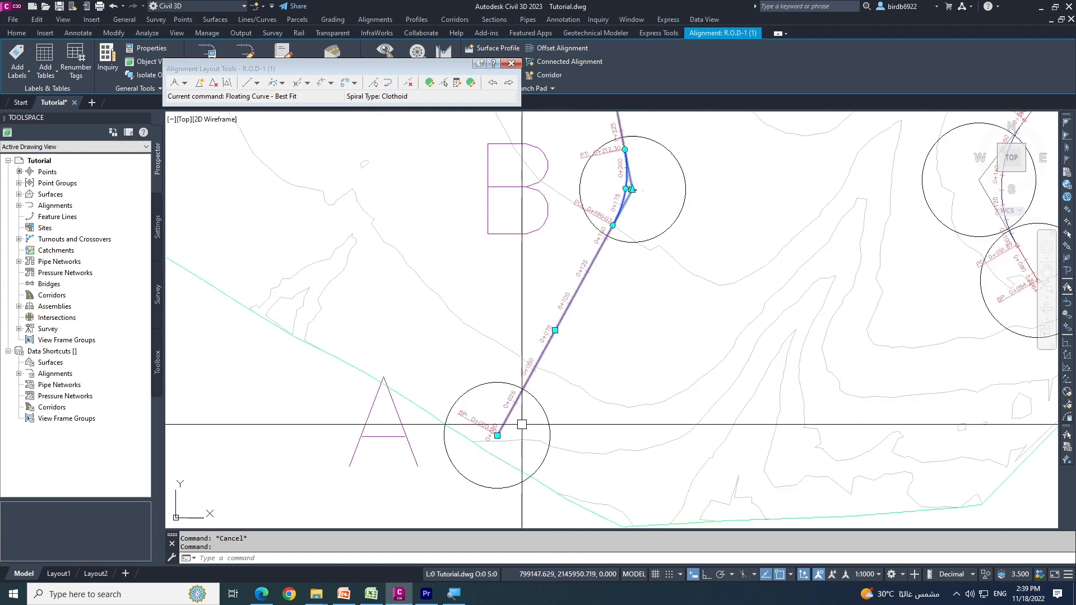
pyautogui.moveTo(505, 465); pyautogui.dragTo(497, 495, button='middle')
pyautogui.moveTo(614, 269); pyautogui.dragTo(545, 499, button='middle')
pyautogui.moveTo(552, 269); pyautogui.dragTo(520, 497, button='middle')
pyautogui.scroll(-2, 644, 255)
pyautogui.moveTo(693, 153); pyautogui.dragTo(576, 441, button='middle')
pyautogui.scroll(2, 707, 244)
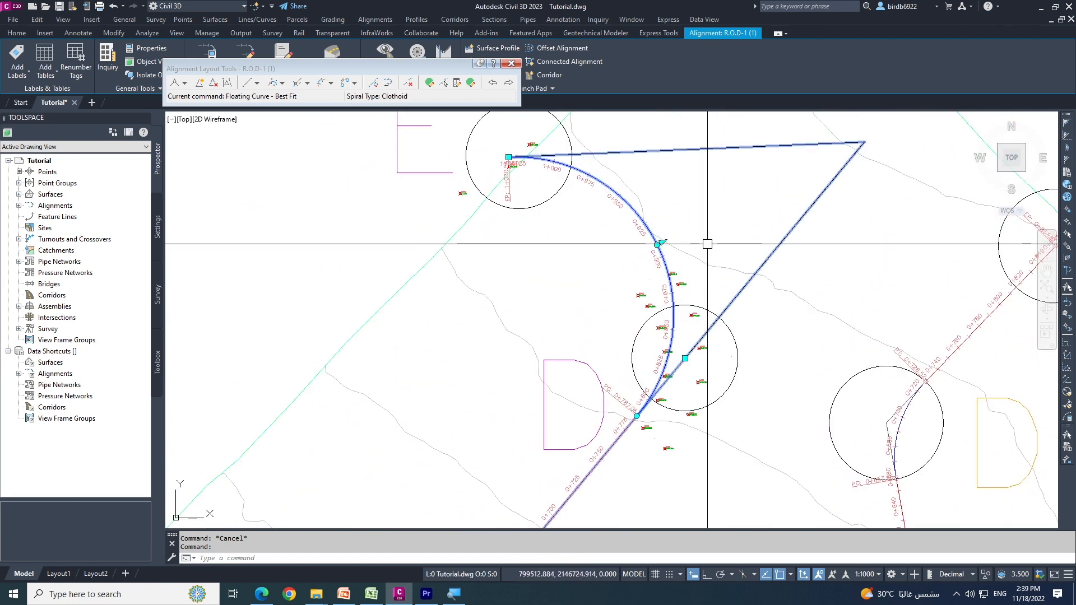
pyautogui.press('Escape')
pyautogui.moveTo(656, 313); pyautogui.dragTo(643, 337, button='middle')
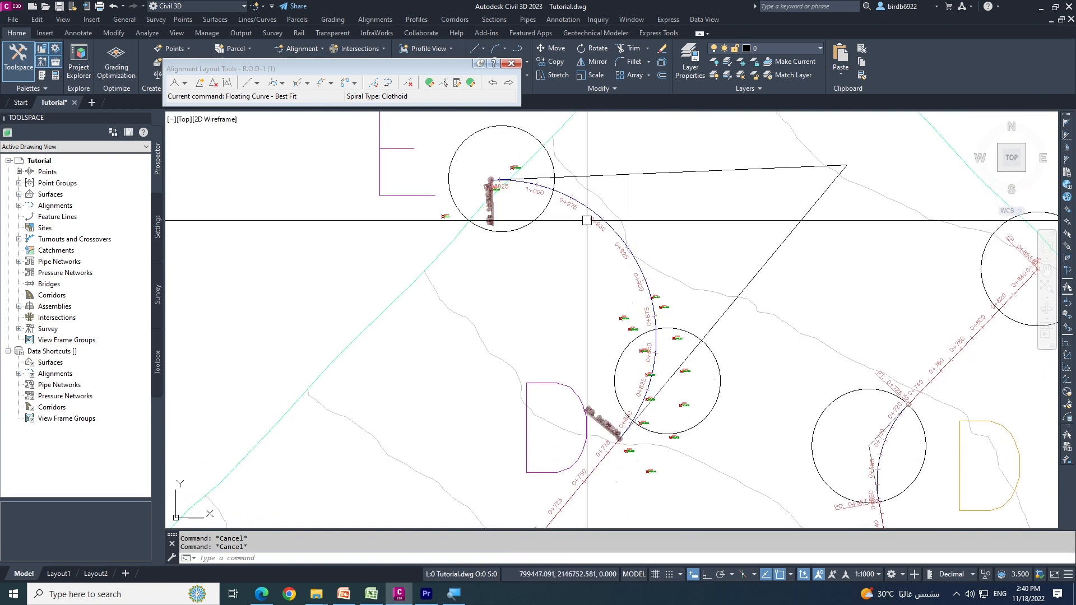
pyautogui.scroll(-4, 587, 220)
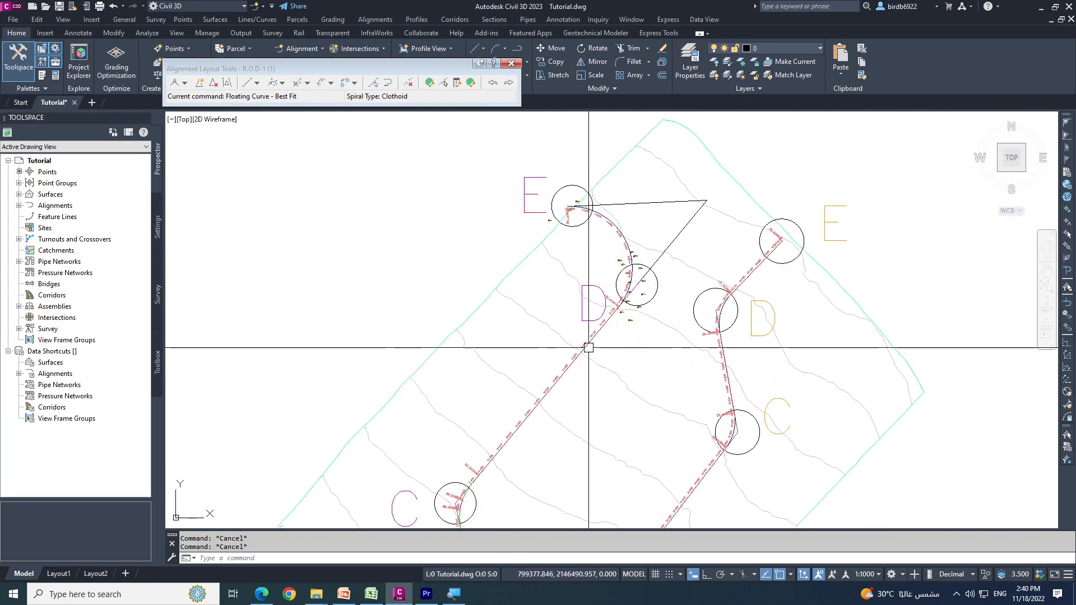
pyautogui.scroll(3, 637, 249)
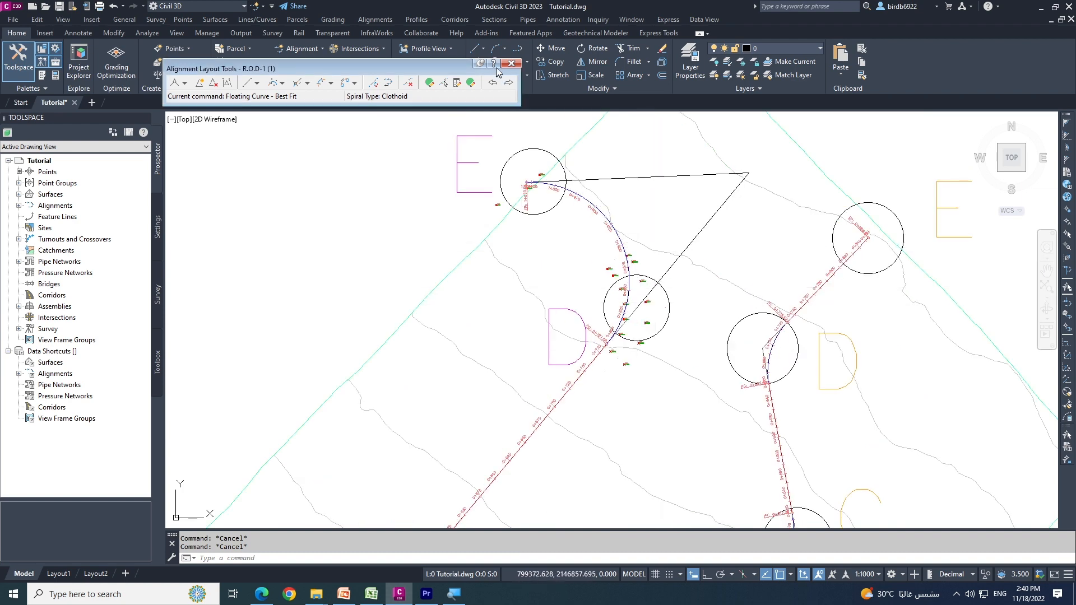
# - Close the alignment layout tools for R.O.D-1 and switch to the tutorial presentation in PowerPoint
pyautogui.click(511, 64)
pyautogui.scroll(-5, 584, 353)
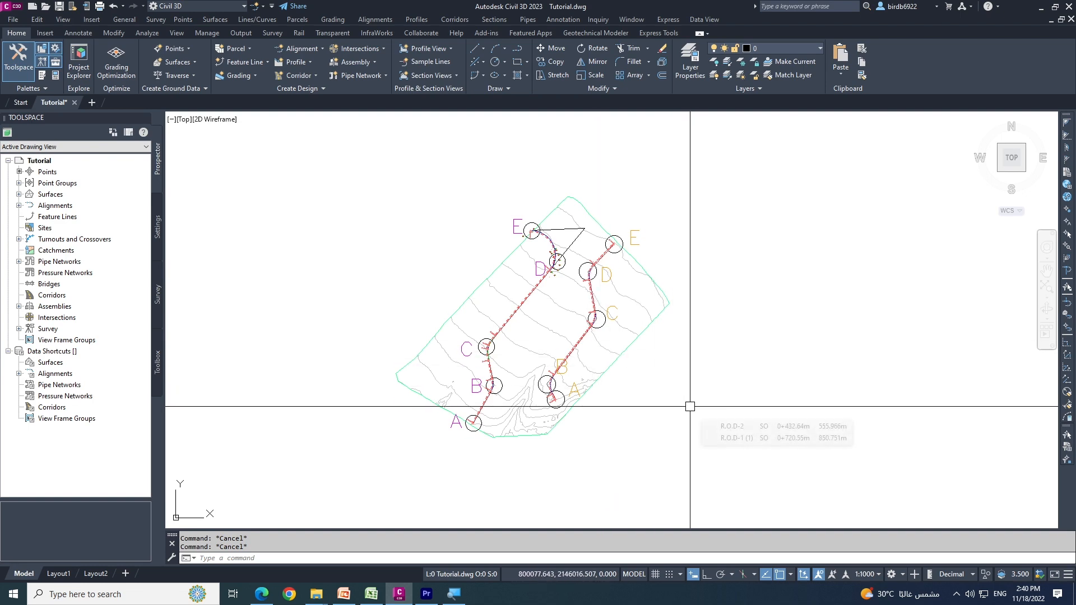
pyautogui.click(351, 597)
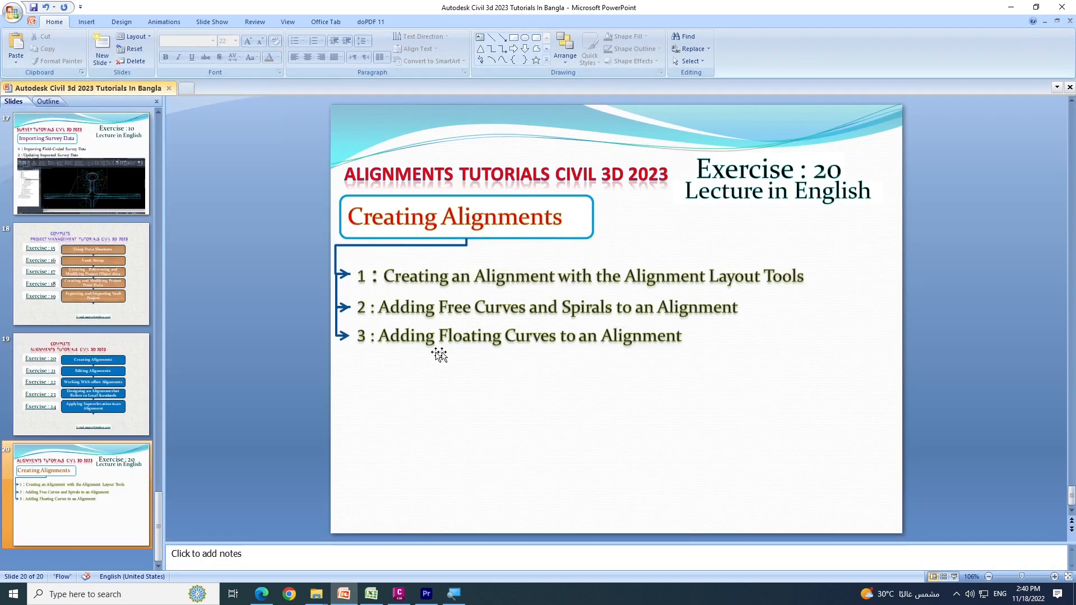